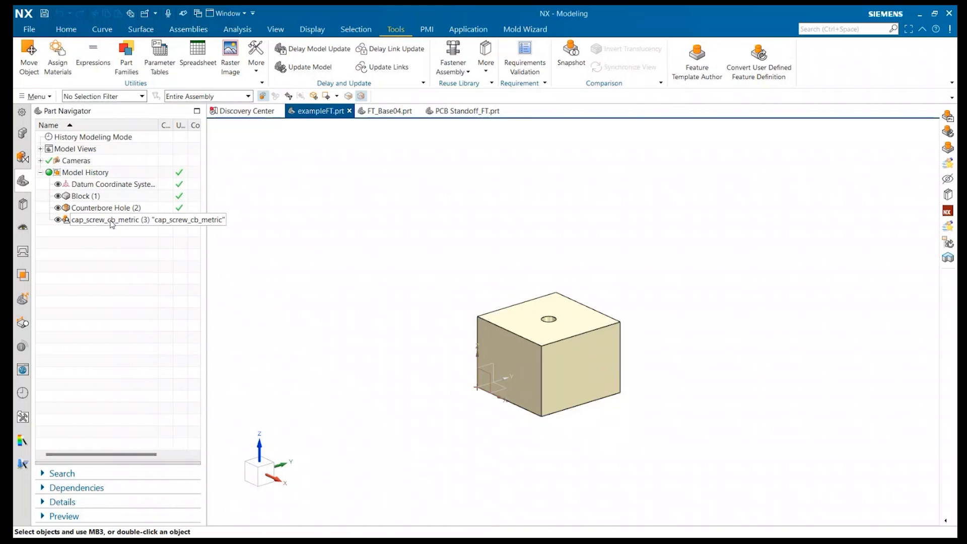
# Review the user-editable expressions in the definition of the cap_screw_cb_metric user defined feature, then leave the definition unchanged
pyautogui.doubleClick(112, 221)
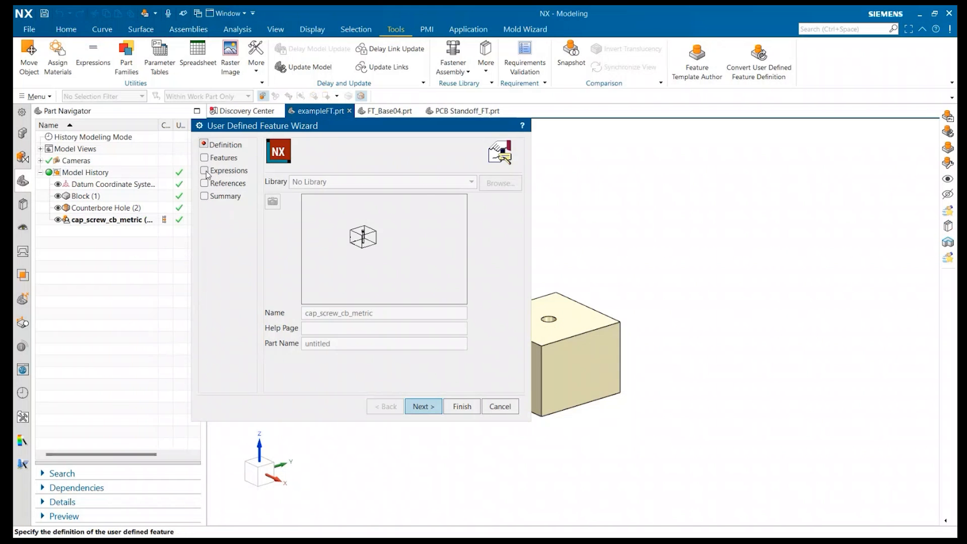
pyautogui.click(216, 158)
pyautogui.click(222, 171)
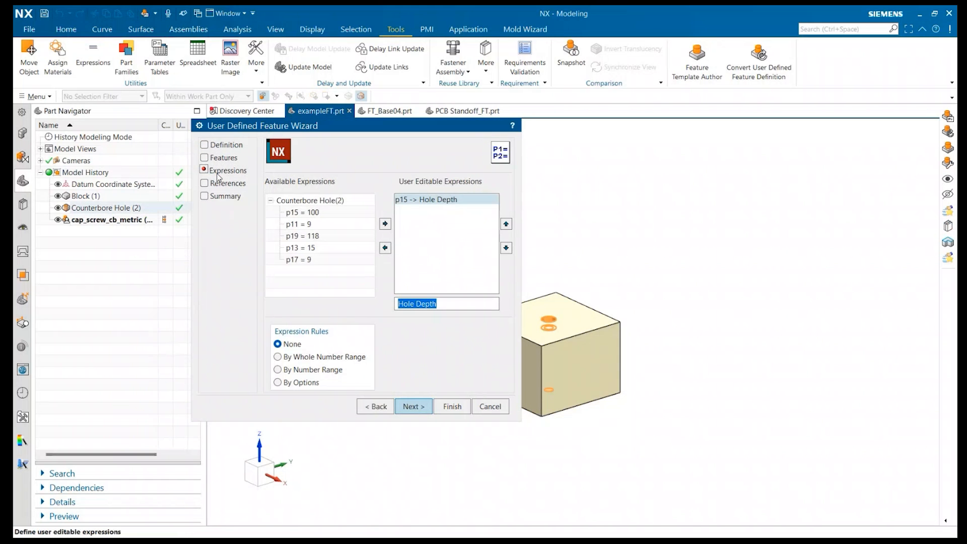
pyautogui.click(494, 408)
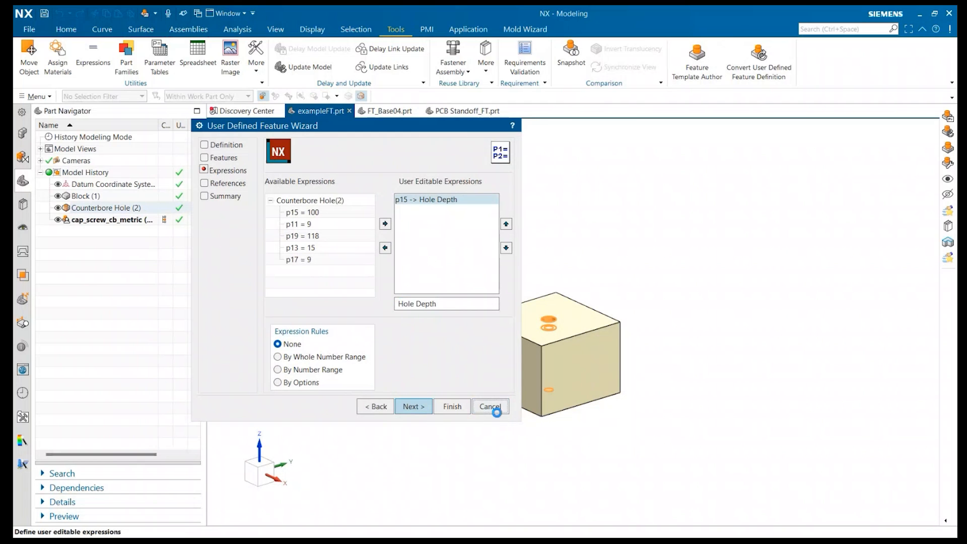
# Convert the part's user defined feature definition to a feature template and expand the cap_screw_cb_metric node in the model history
pyautogui.click(35, 96)
pyautogui.moveTo(60, 170)
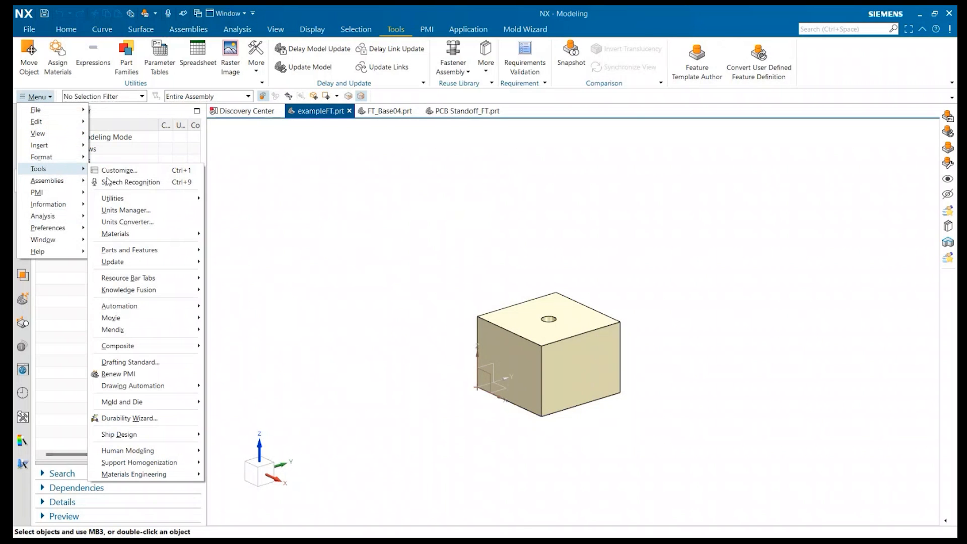
pyautogui.moveTo(151, 250)
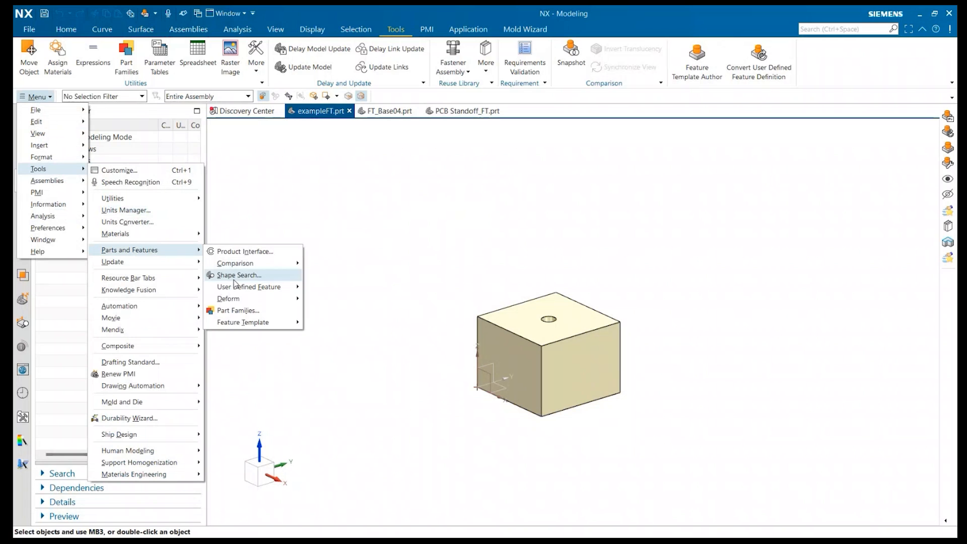
pyautogui.moveTo(252, 325)
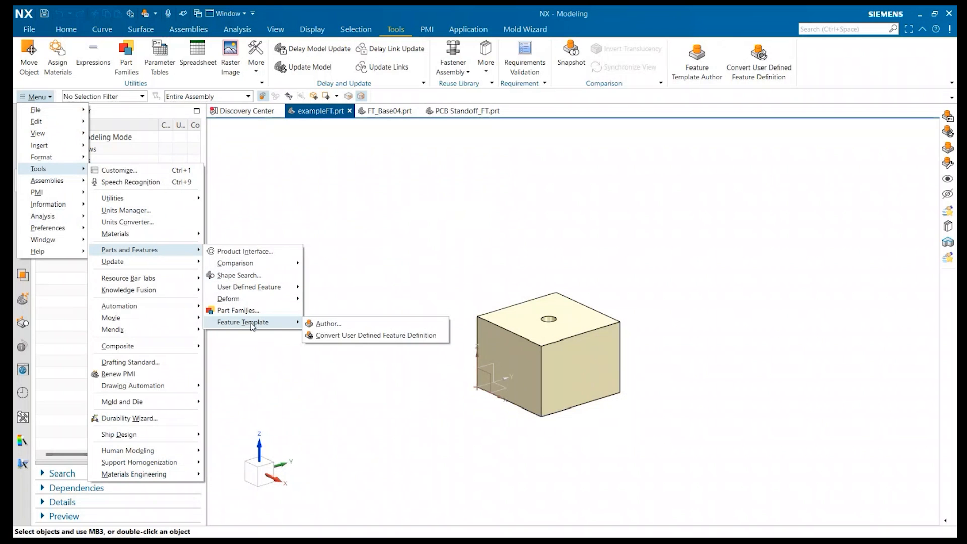
pyautogui.click(338, 336)
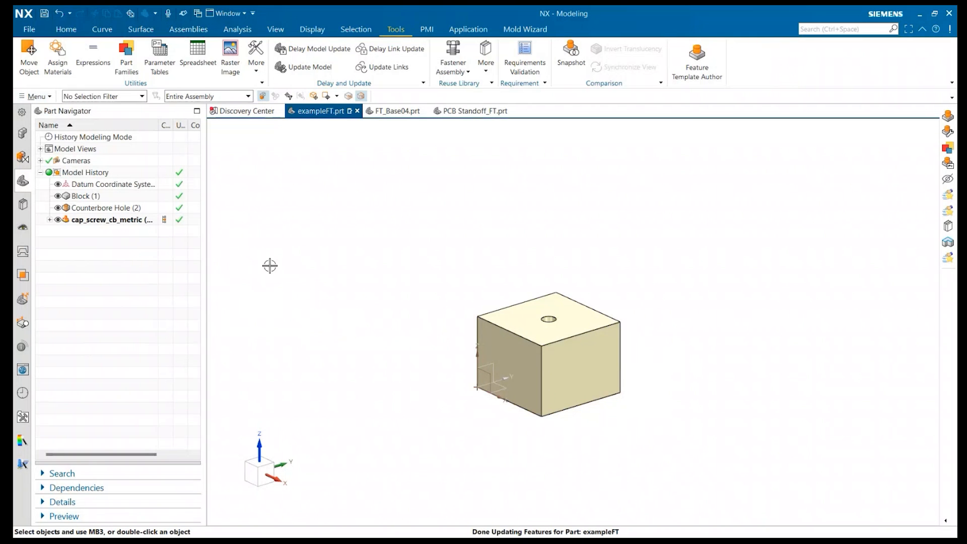
pyautogui.click(50, 219)
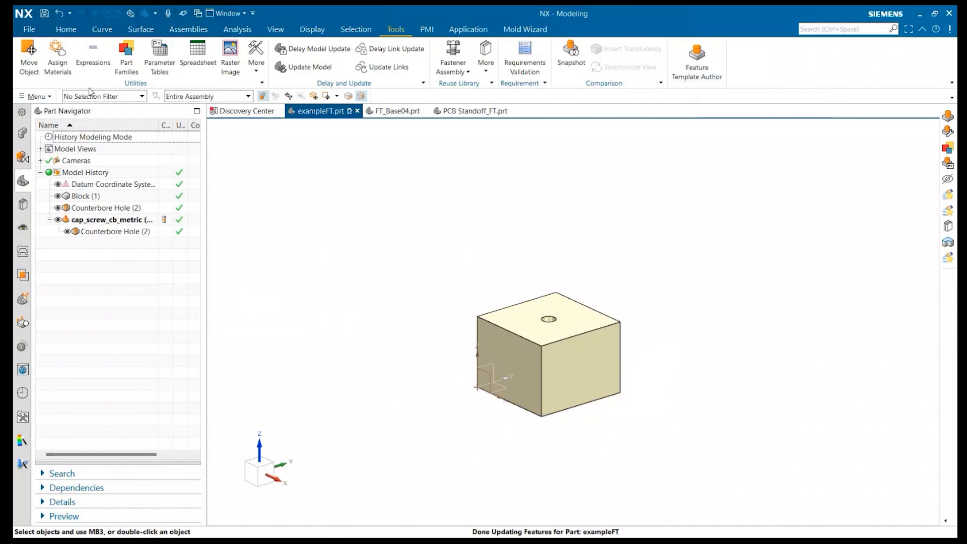
# Open the converted feature template in the Feature Template authoring environment
pyautogui.click(35, 96)
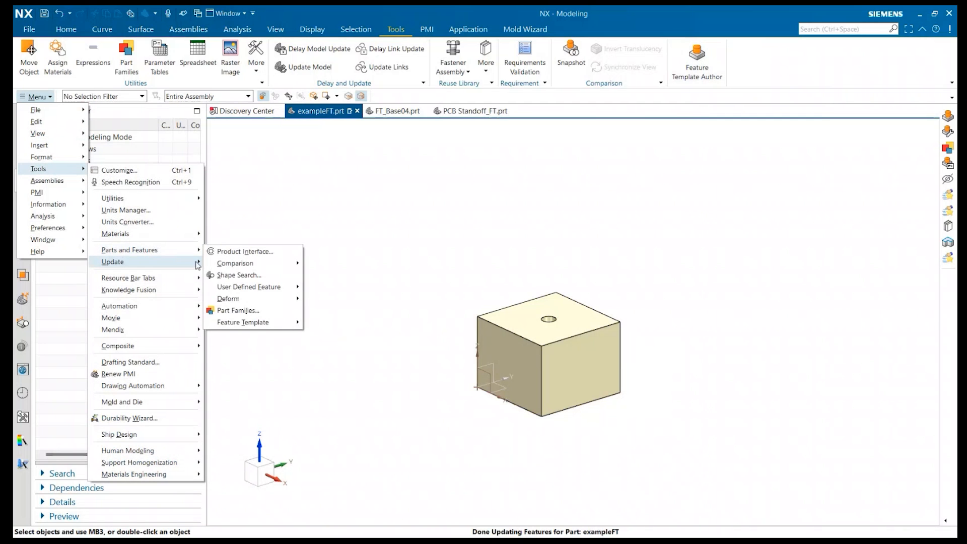
pyautogui.moveTo(252, 325)
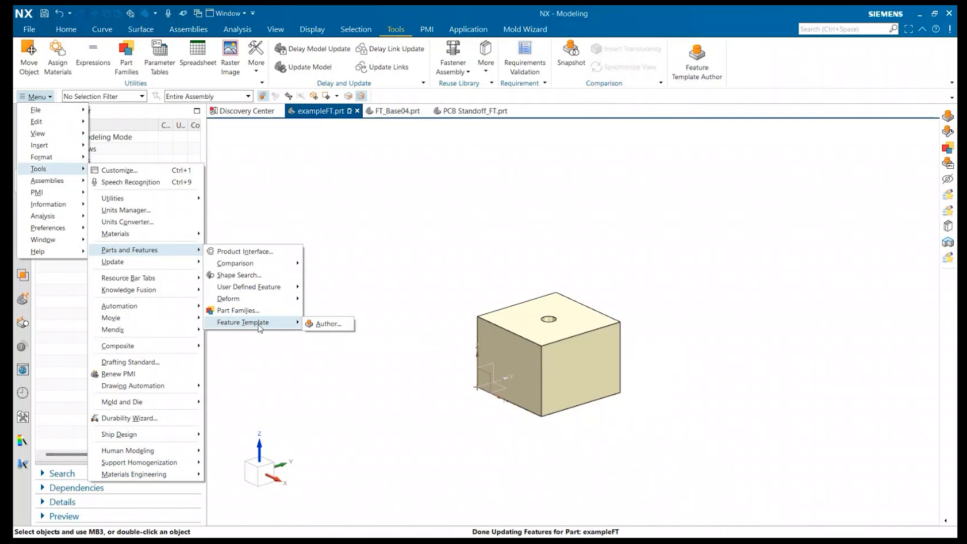
pyautogui.click(322, 327)
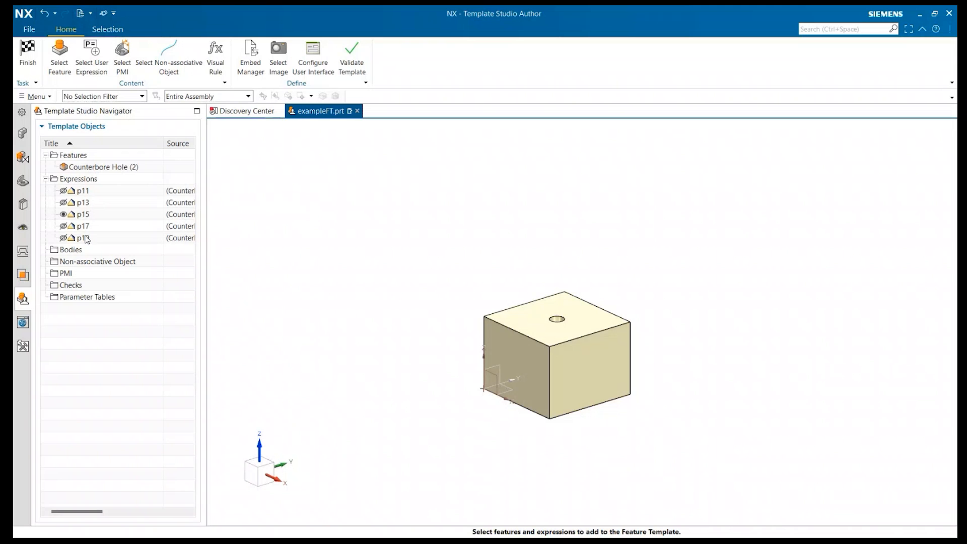
# Open the template's user interface configuration and expand the Counterbore Hole (2) and Settings groups in the preview dialog
pyautogui.click(311, 65)
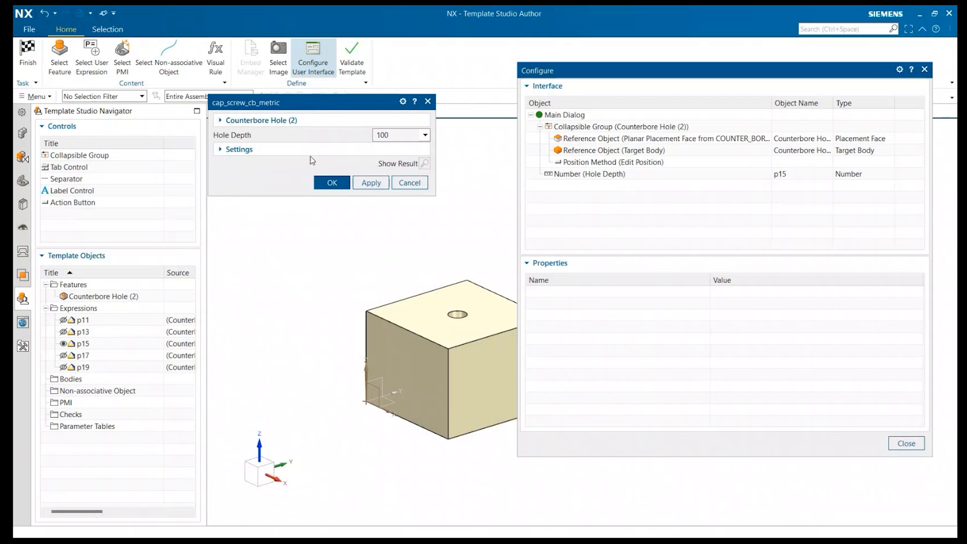
pyautogui.click(222, 120)
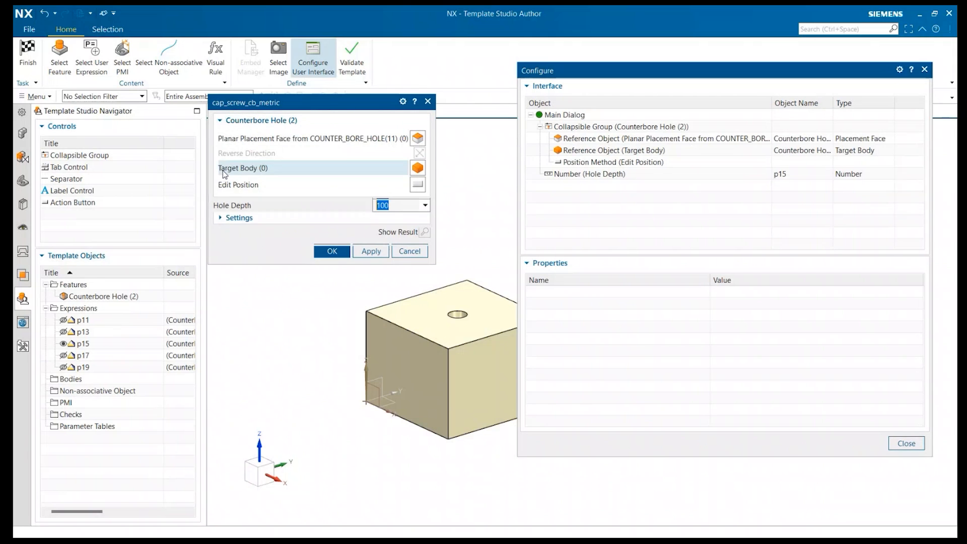
pyautogui.click(219, 220)
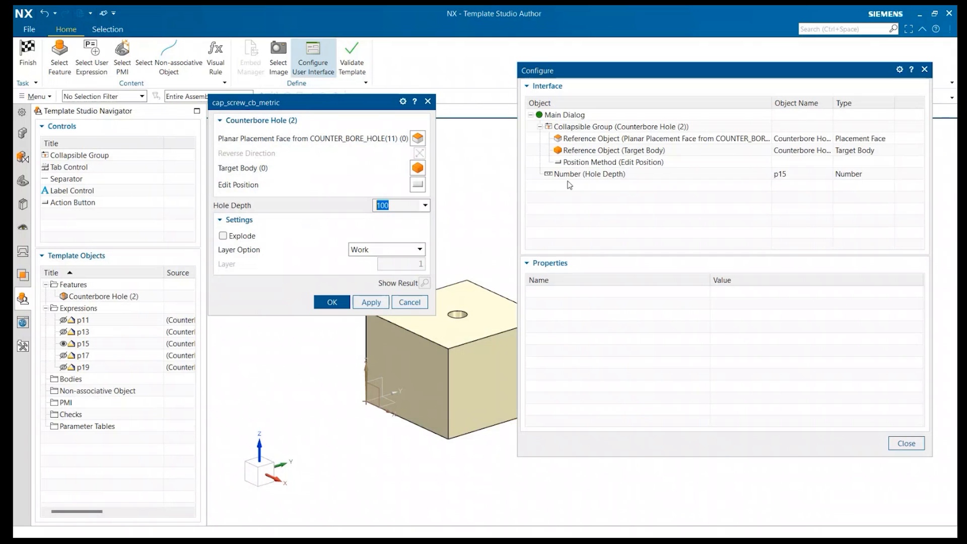
# Move the Hole Depth number into the Counterbore Hole (2) group and change its title to "Hole Depth [mm]"
pyautogui.moveTo(570, 174); pyautogui.dragTo(594, 129)
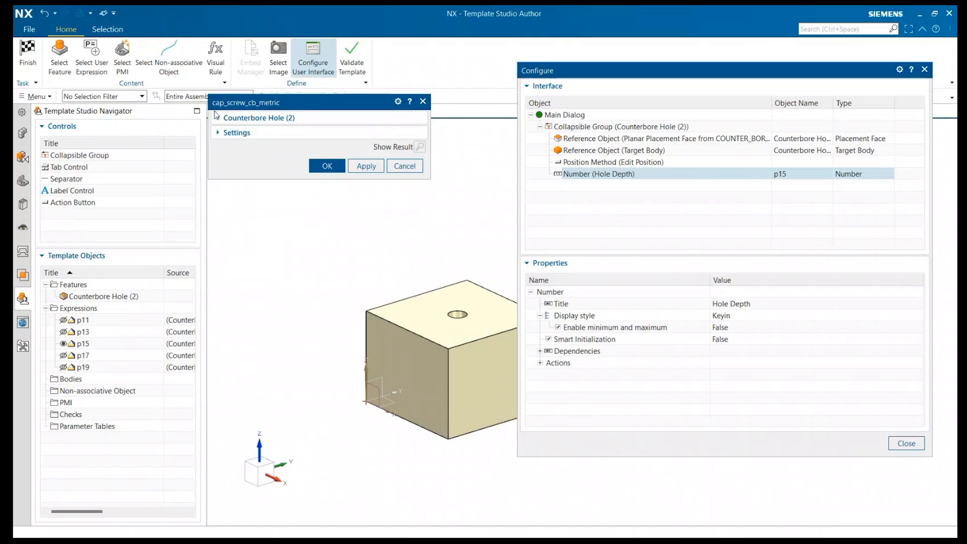
pyautogui.click(224, 117)
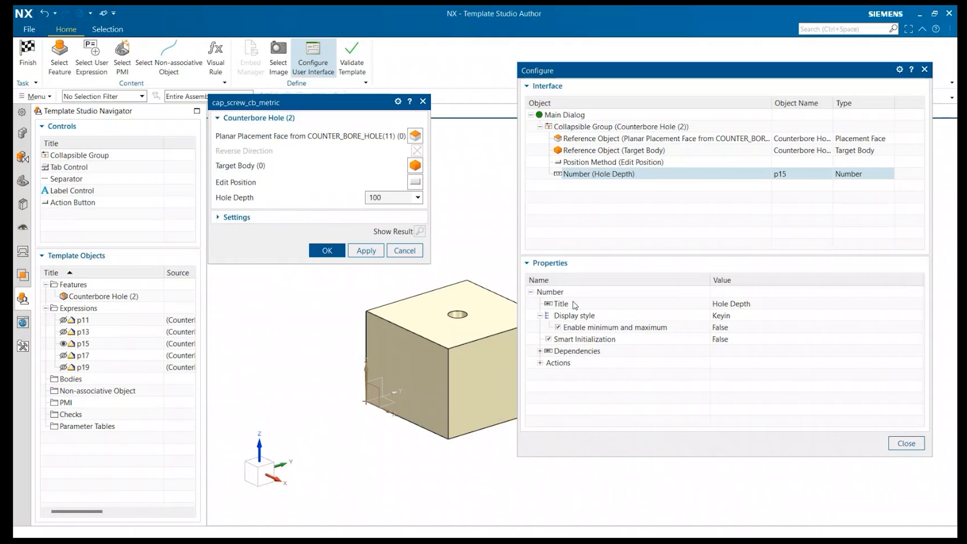
pyautogui.click(732, 306)
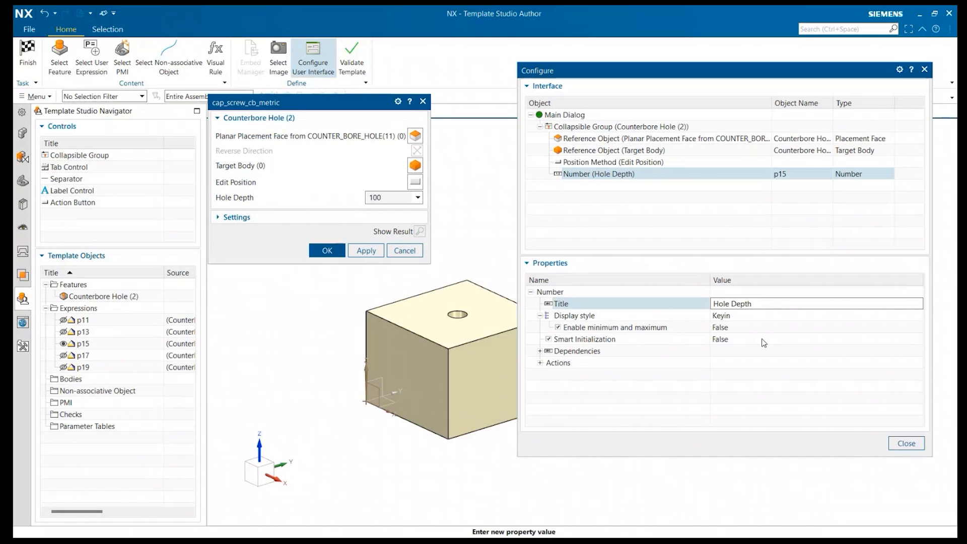
pyautogui.write('[mm')
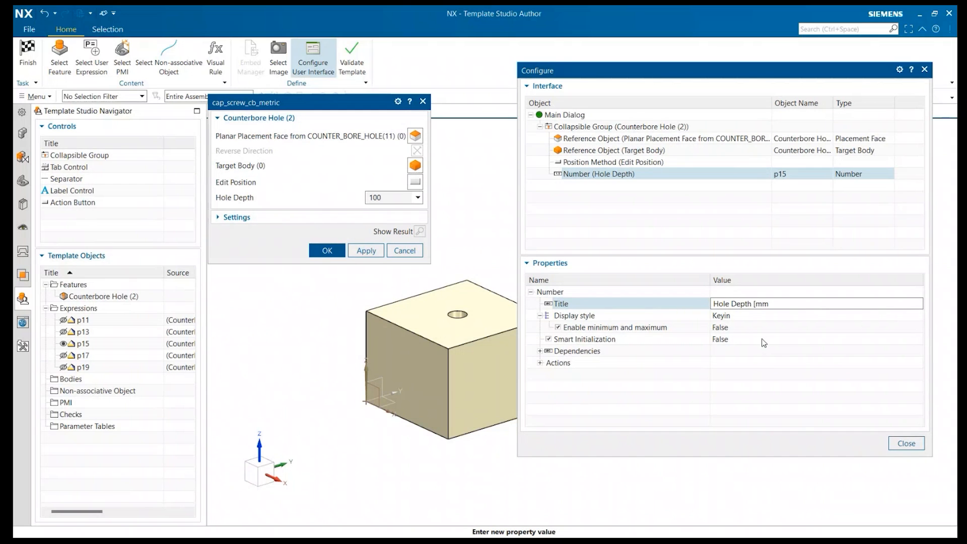
pyautogui.press('Return')
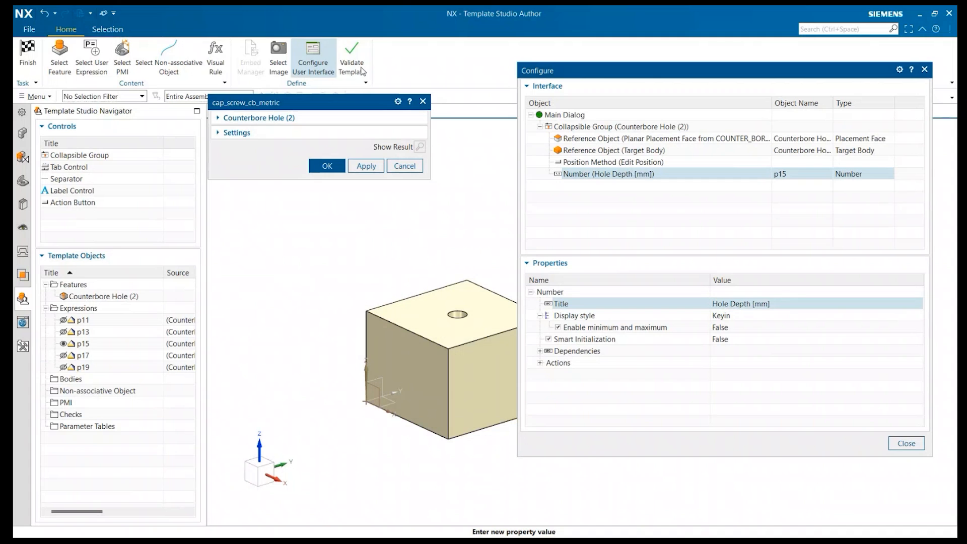
pyautogui.click(217, 122)
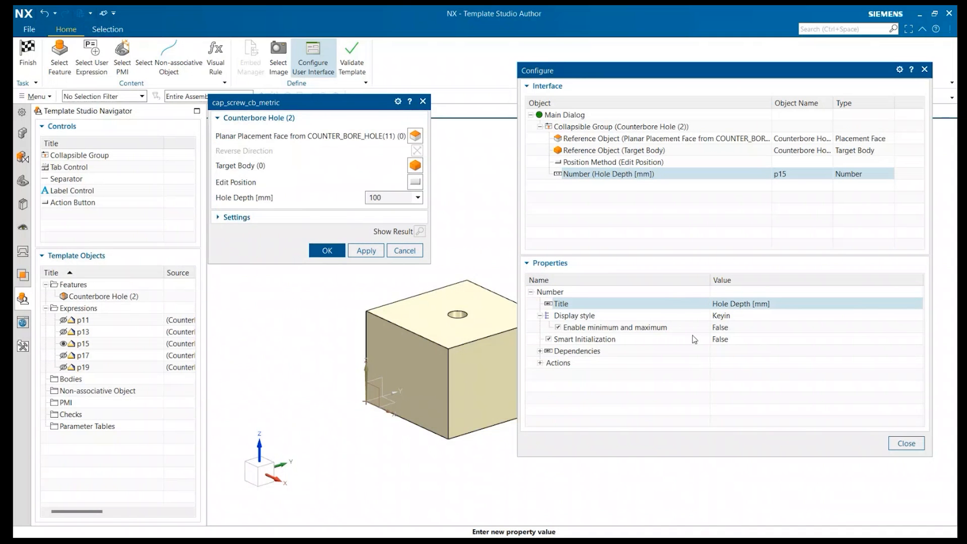
# Shorten the title of the placement face reference object to "Planar Placement Face"
pyautogui.click(659, 139)
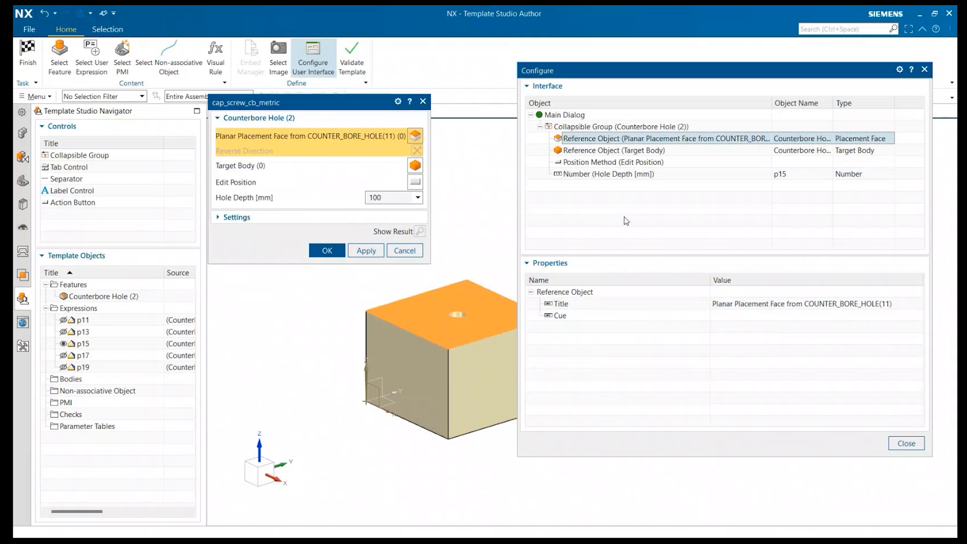
pyautogui.click(758, 303)
pyautogui.click(758, 303)
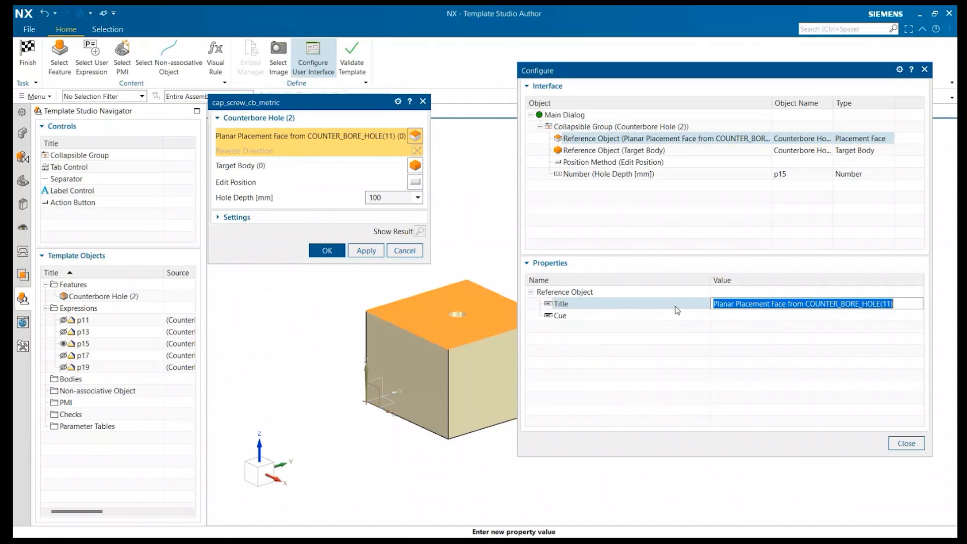
pyautogui.moveTo(895, 303); pyautogui.dragTo(789, 304)
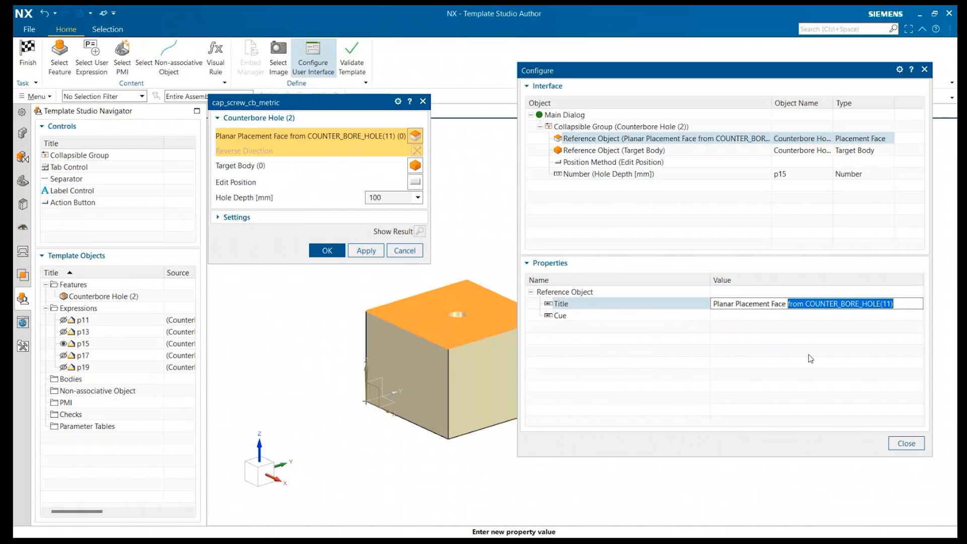
pyautogui.press('BackSpace')
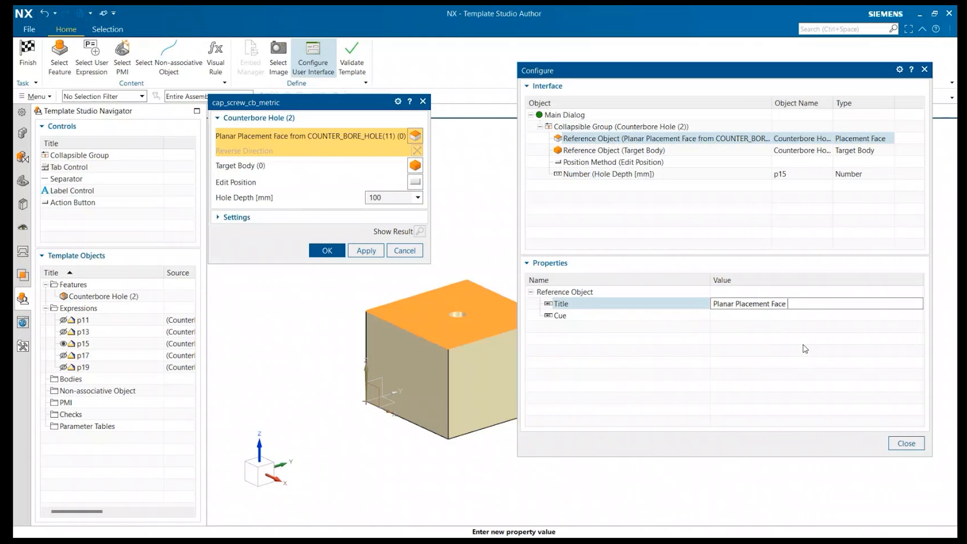
pyautogui.press('Return')
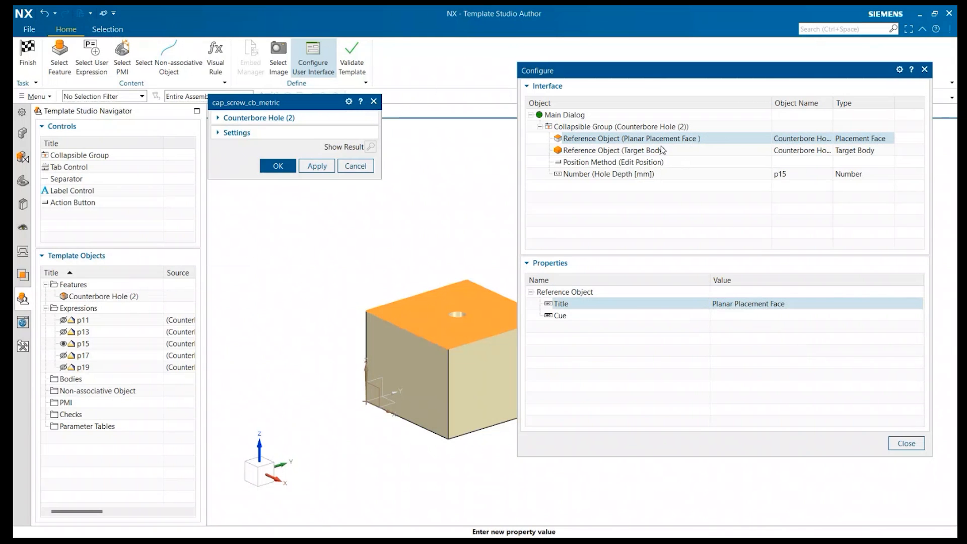
# Change the title of the Counterbore Hole (2) collapsible group to "Counterbore Hole" and expand that group in the preview dialog
pyautogui.click(657, 130)
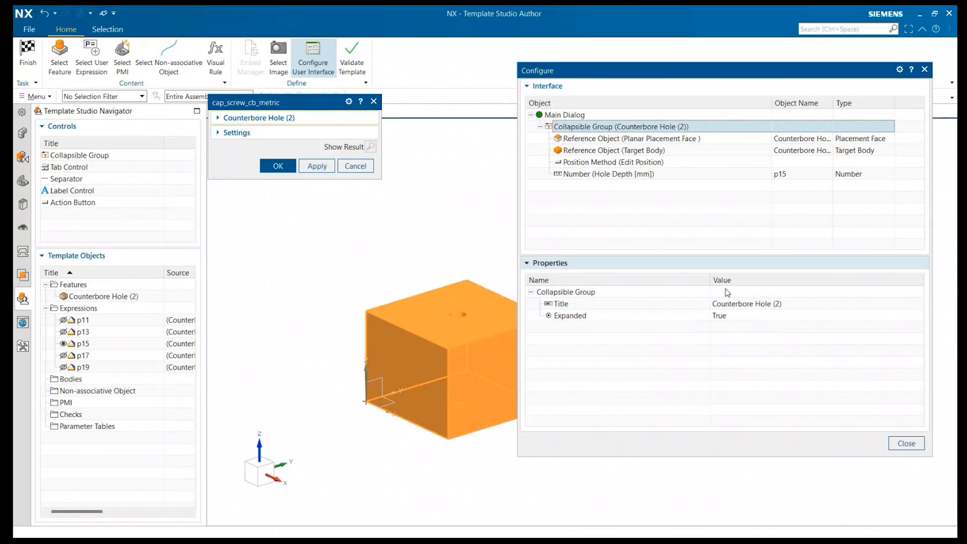
pyautogui.click(794, 304)
pyautogui.click(793, 304)
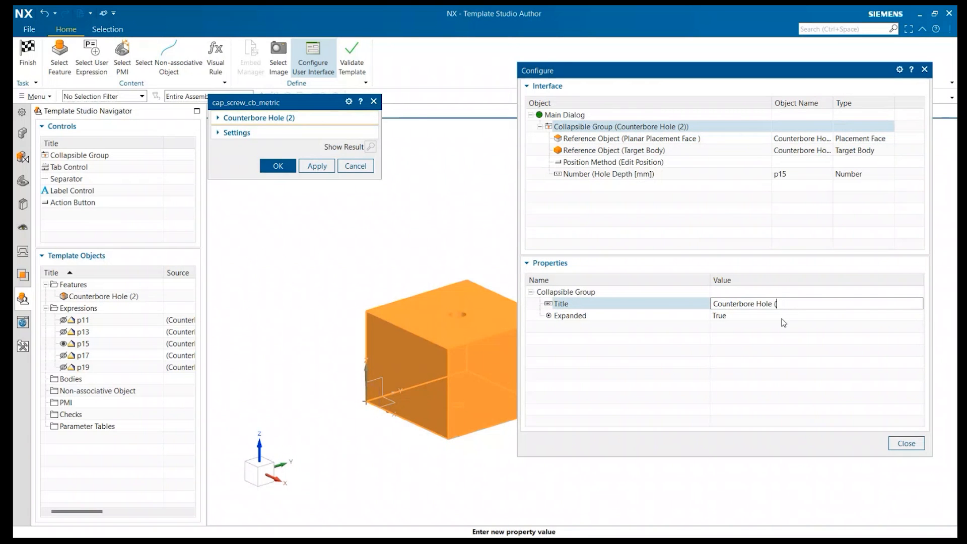
pyautogui.press('BackSpace')
pyautogui.press('BackSpace')
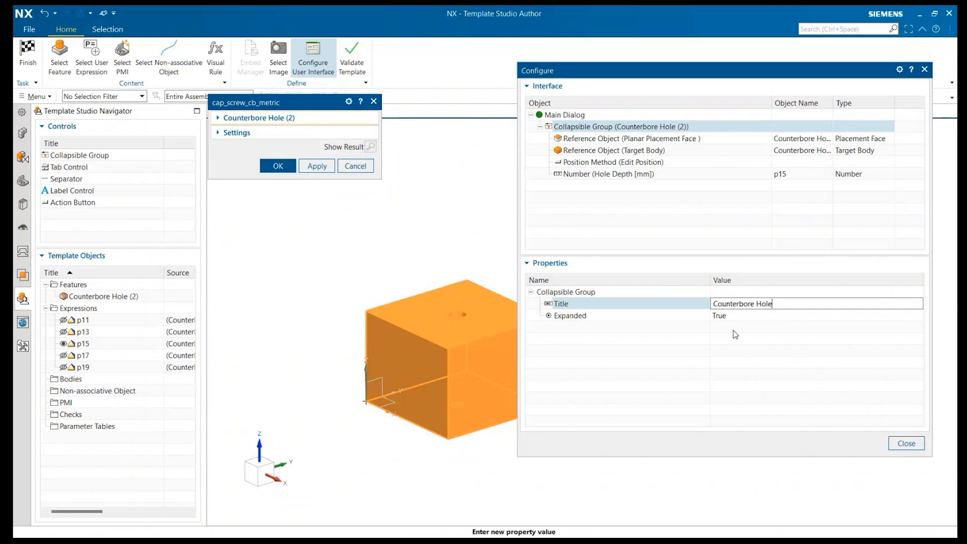
pyautogui.press('Return')
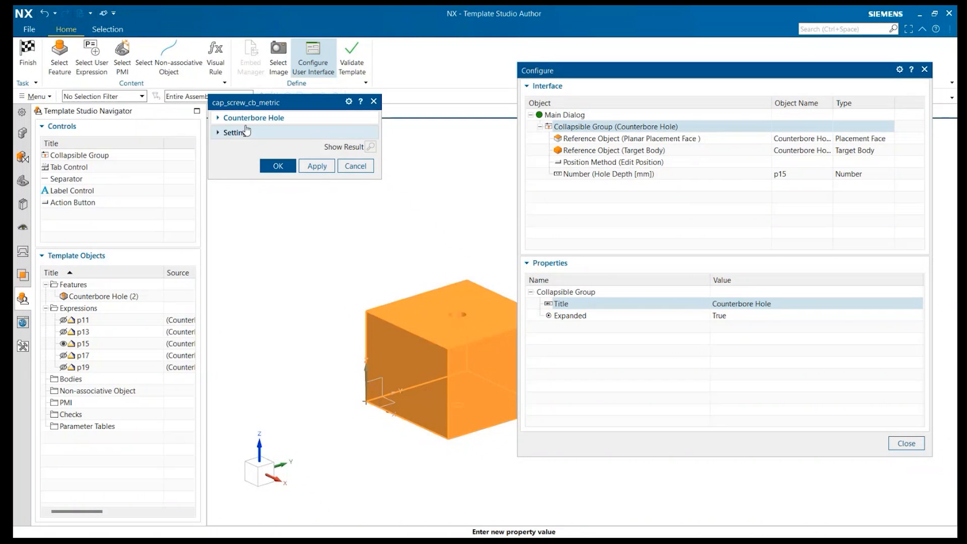
pyautogui.click(224, 120)
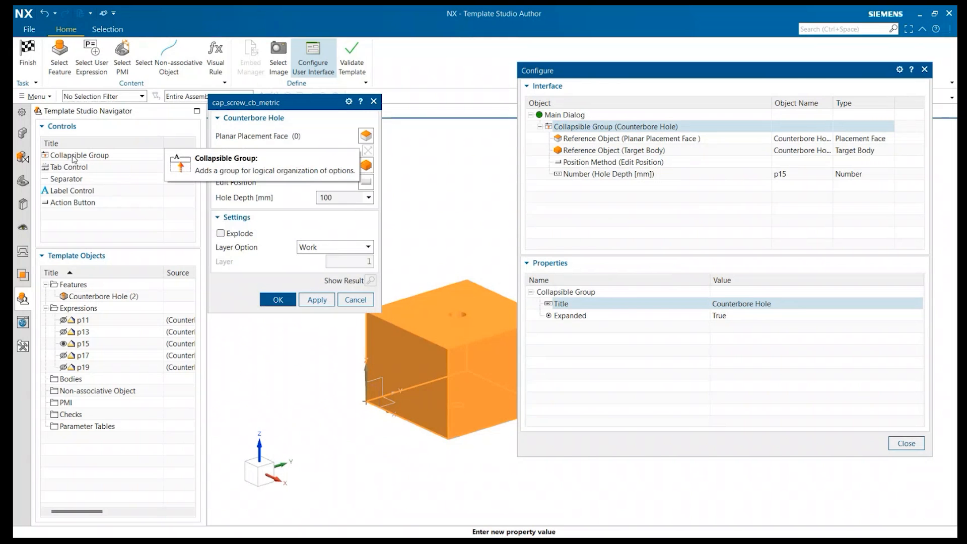
# Add a collapsible group to the main dialog below the Counterbore Hole group and move the Hole Depth [mm] number into it
pyautogui.moveTo(75, 159); pyautogui.dragTo(565, 119)
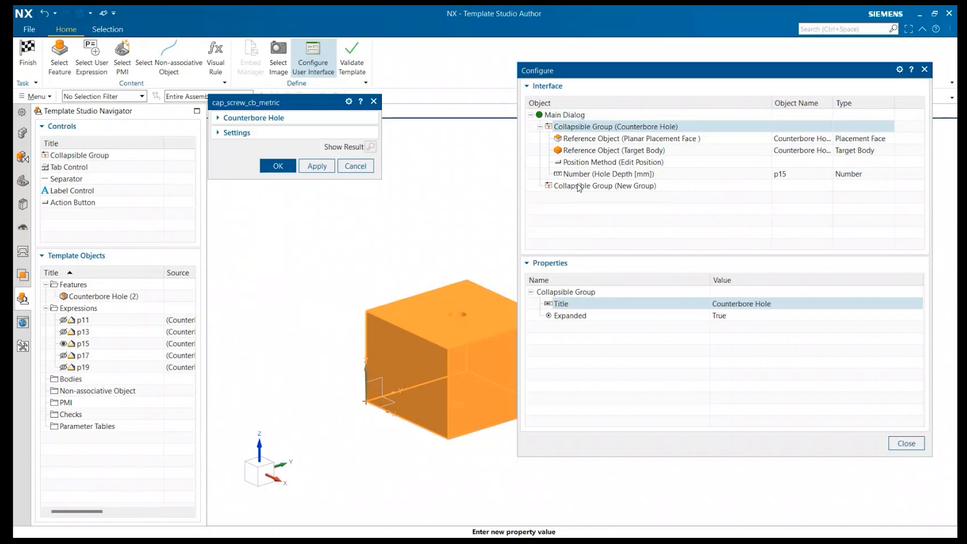
pyautogui.click(579, 187)
pyautogui.click(242, 118)
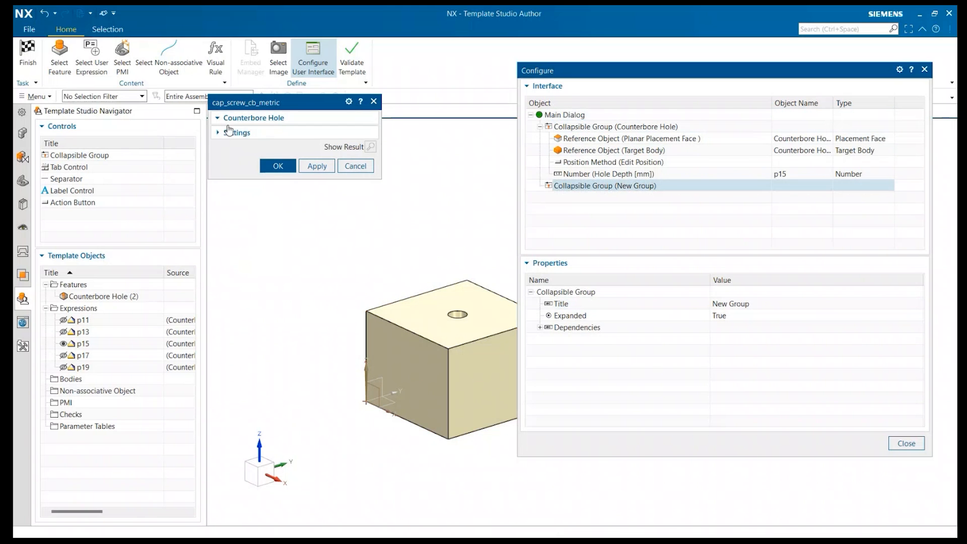
pyautogui.click(220, 121)
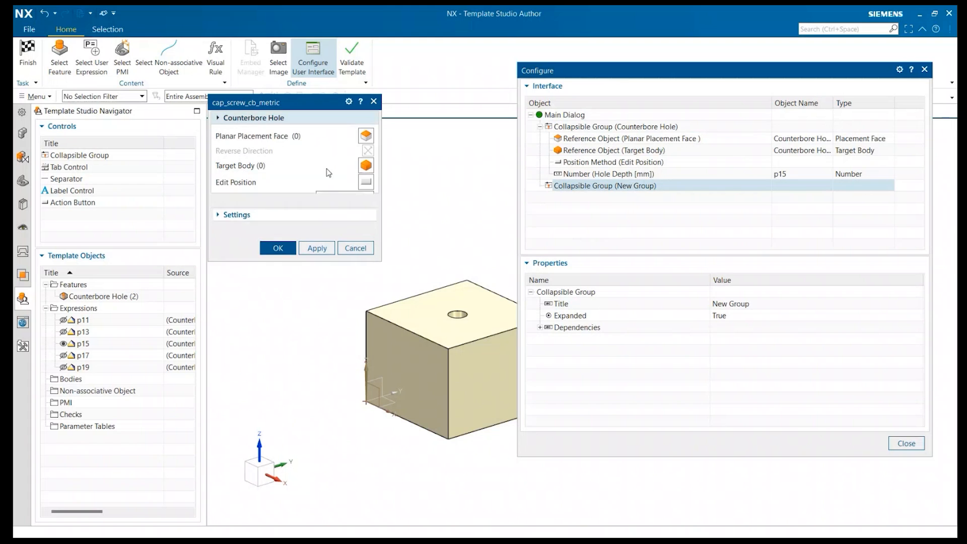
pyautogui.click(589, 175)
pyautogui.moveTo(589, 176); pyautogui.dragTo(580, 189)
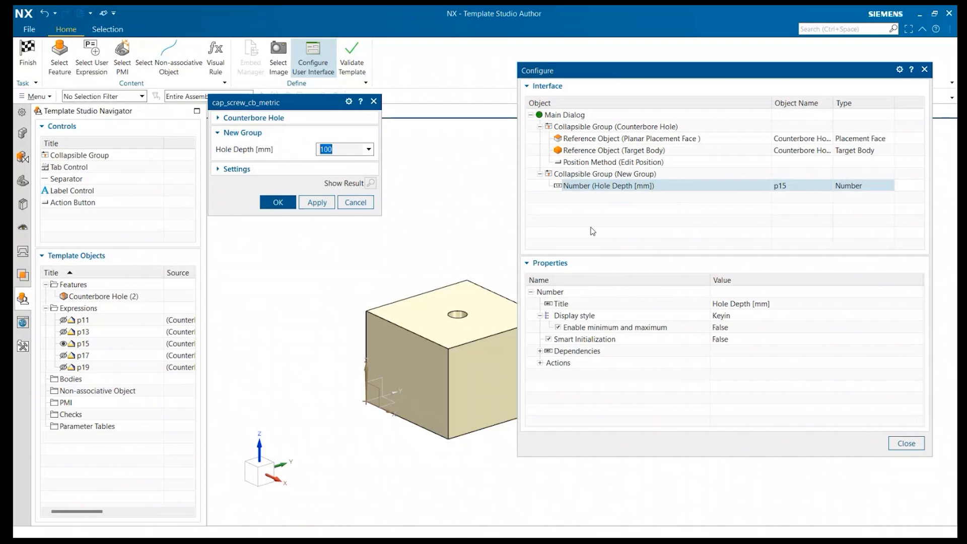
# Change the title of the new collapsible group to "Parameters" and expand the Counterbore Hole group in the preview dialog
pyautogui.click(617, 174)
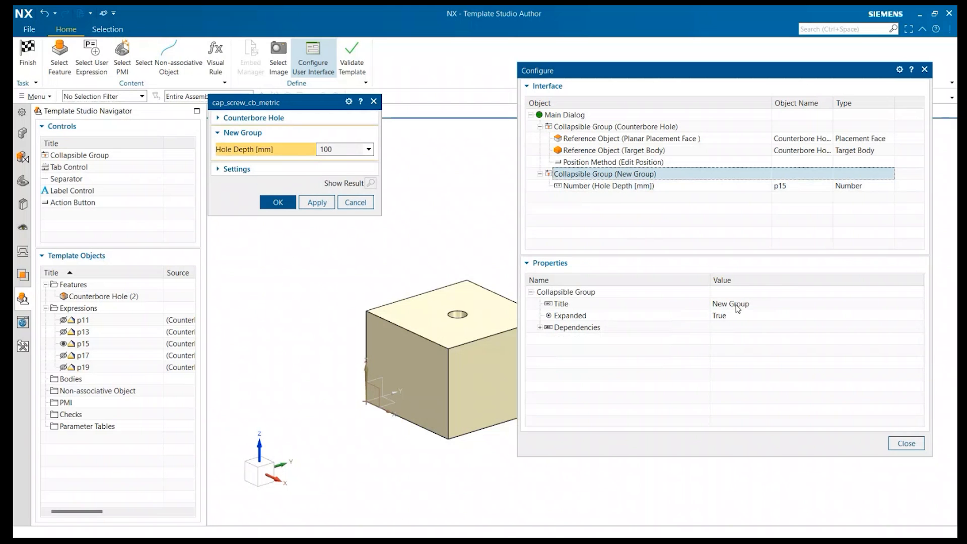
pyautogui.click(738, 304)
pyautogui.write('parameters')
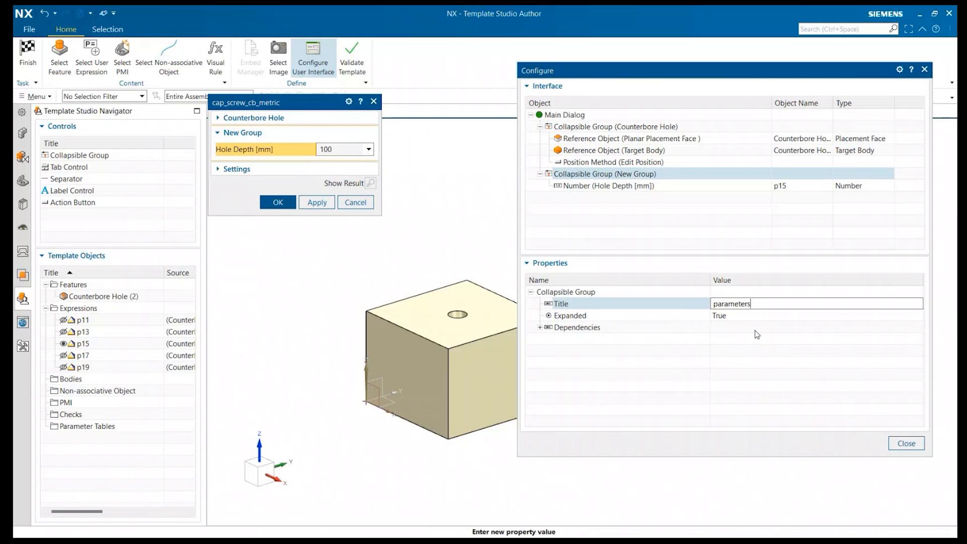
pyautogui.press('BackSpace')
pyautogui.write('P')
pyautogui.press('Return')
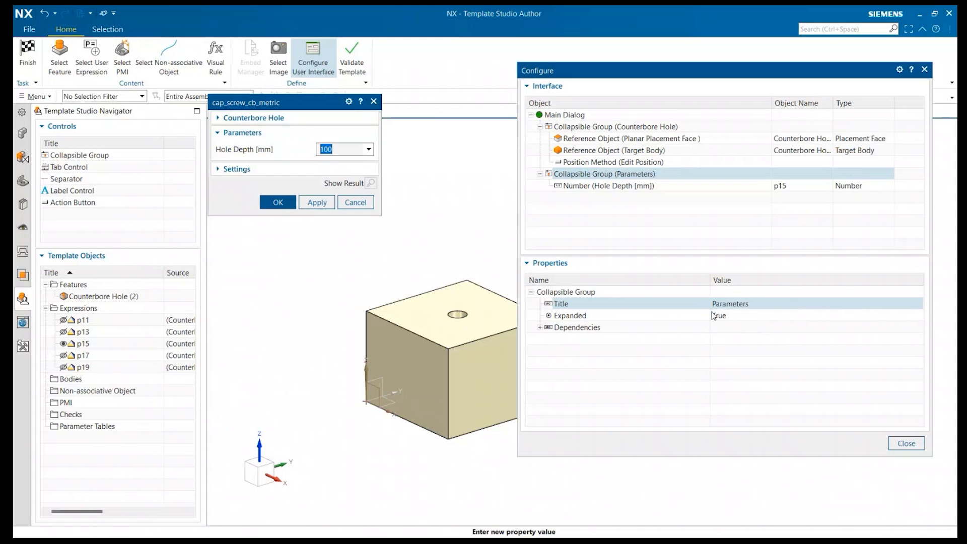
pyautogui.click(219, 117)
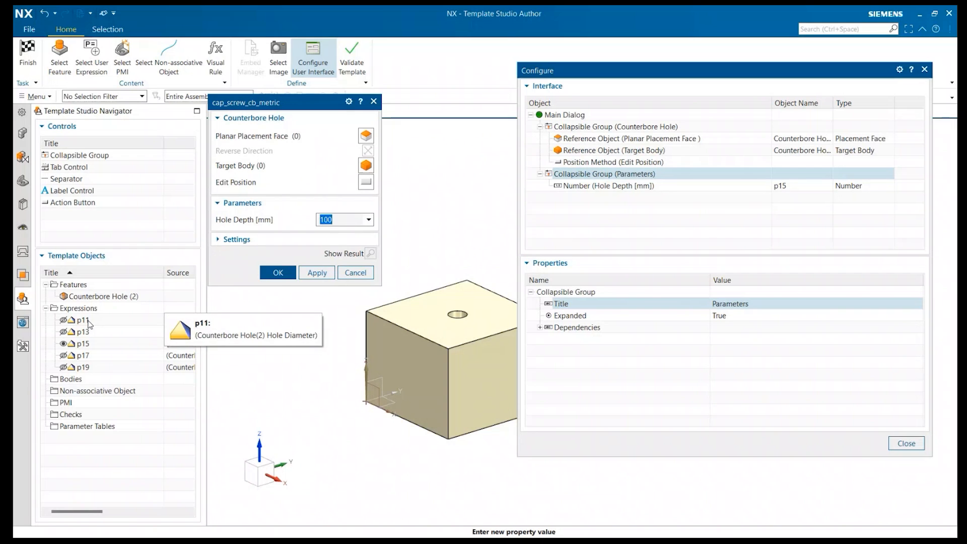
# Add the hole diameter expression p11 to the Parameters group and title it "Hole Diameter [mm]"
pyautogui.moveTo(86, 325); pyautogui.dragTo(583, 178)
pyautogui.click(629, 198)
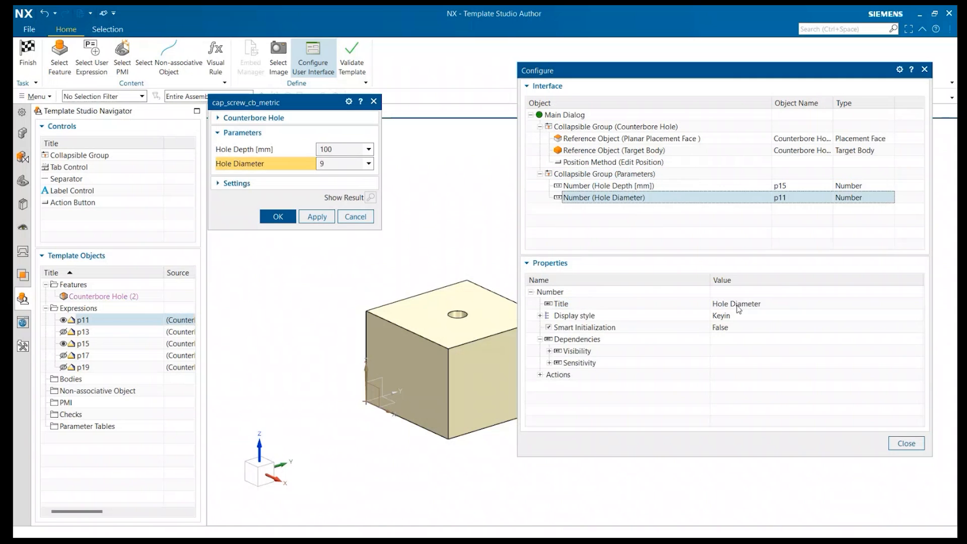
pyautogui.click(739, 305)
pyautogui.click(739, 305)
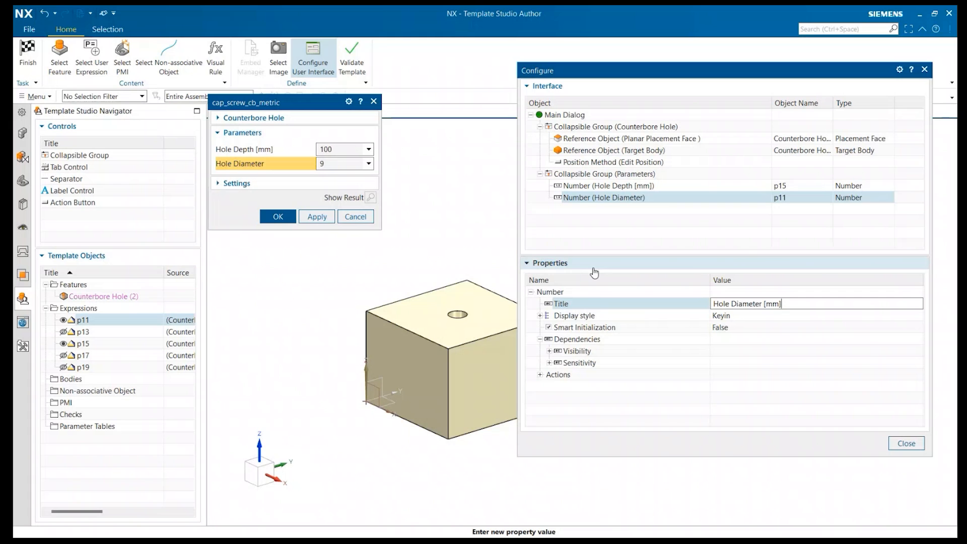
pyautogui.press('Return')
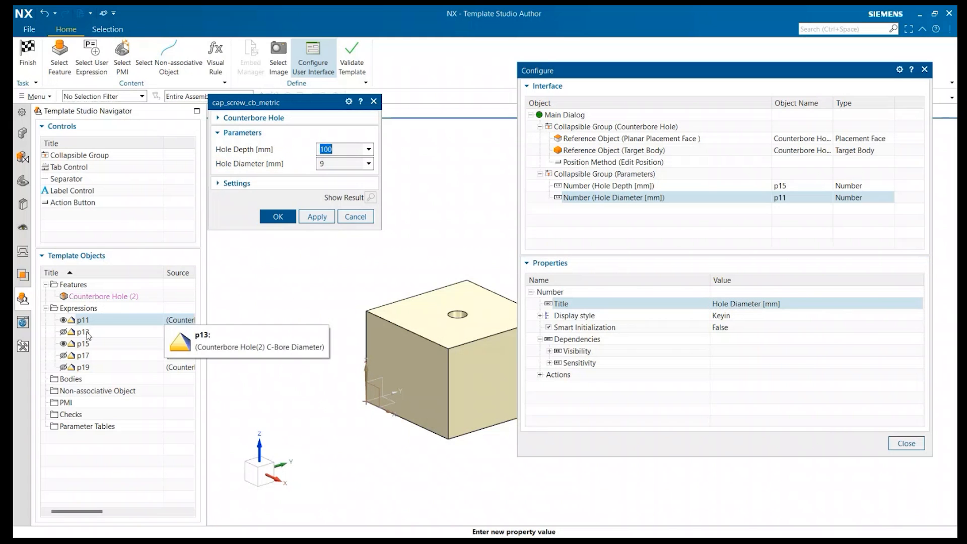
# Add the C-bore diameter p13, C-bore depth p17 and tip angle p19 expressions to the Parameters group
pyautogui.moveTo(88, 337); pyautogui.dragTo(631, 211)
pyautogui.moveTo(82, 358); pyautogui.dragTo(577, 213)
pyautogui.moveTo(83, 356); pyautogui.dragTo(599, 178)
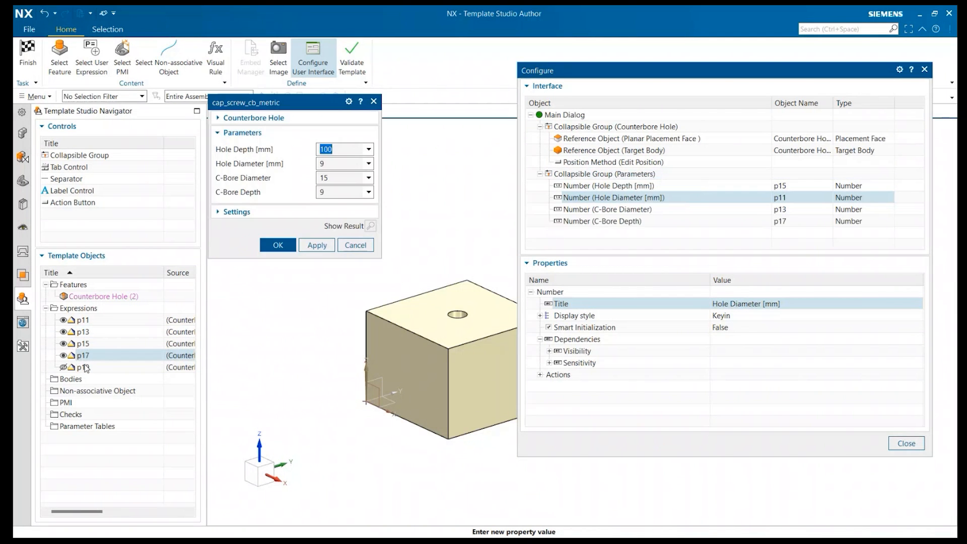
pyautogui.moveTo(86, 369); pyautogui.dragTo(93, 391)
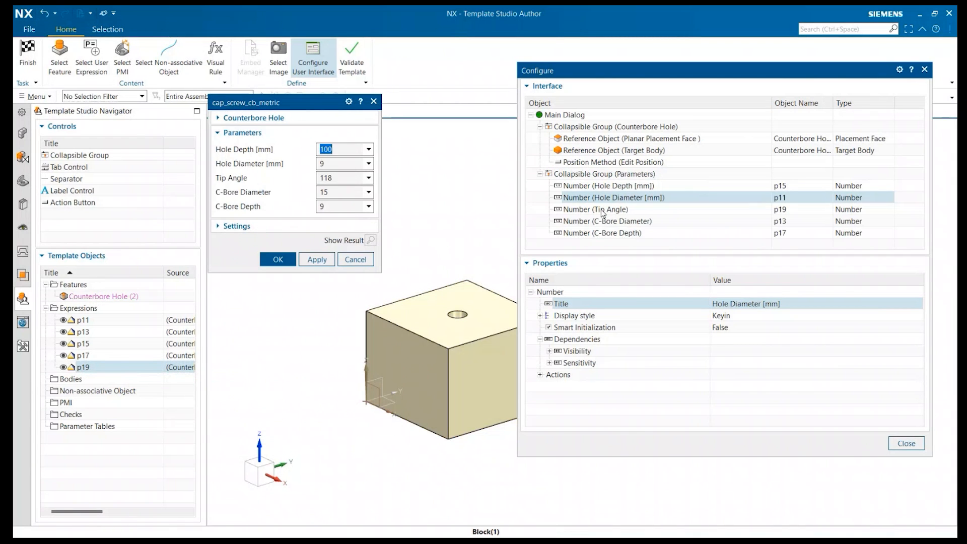
# Change the title of the C-Bore Diameter number to "Bore Diameter [mm]"
pyautogui.click(644, 222)
pyautogui.click(735, 304)
pyautogui.click(722, 304)
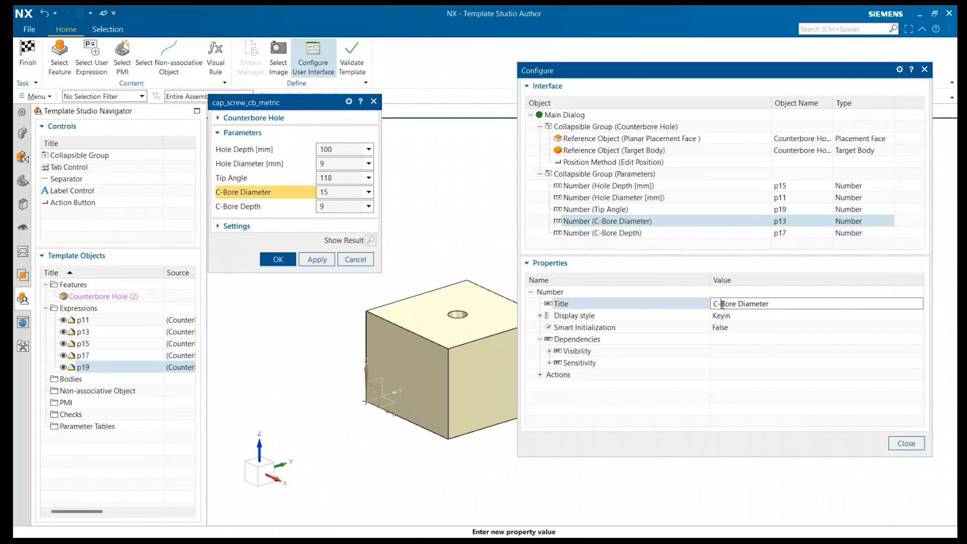
pyautogui.press('BackSpace')
pyautogui.press('BackSpace')
pyautogui.click(766, 311)
pyautogui.click(767, 304)
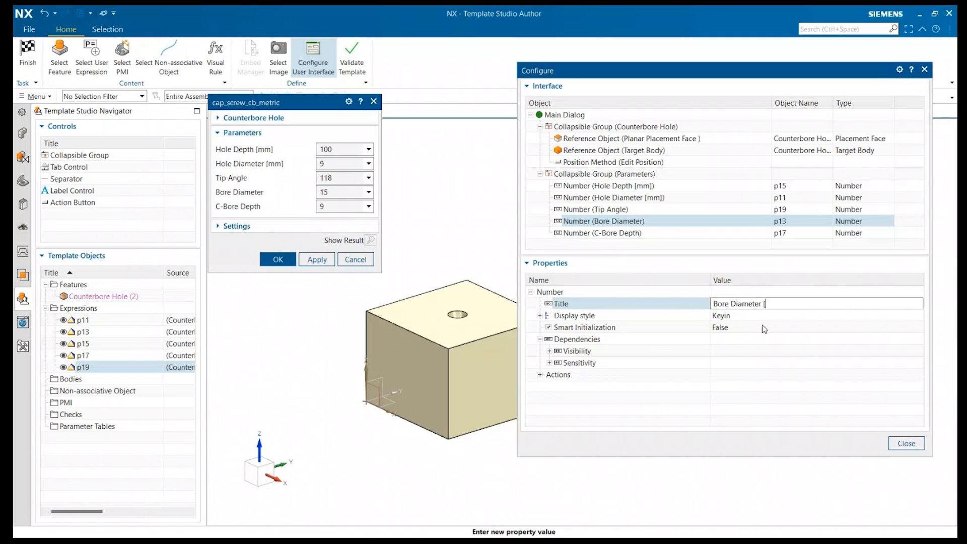
pyautogui.write('[mm]')
pyautogui.press('Return')
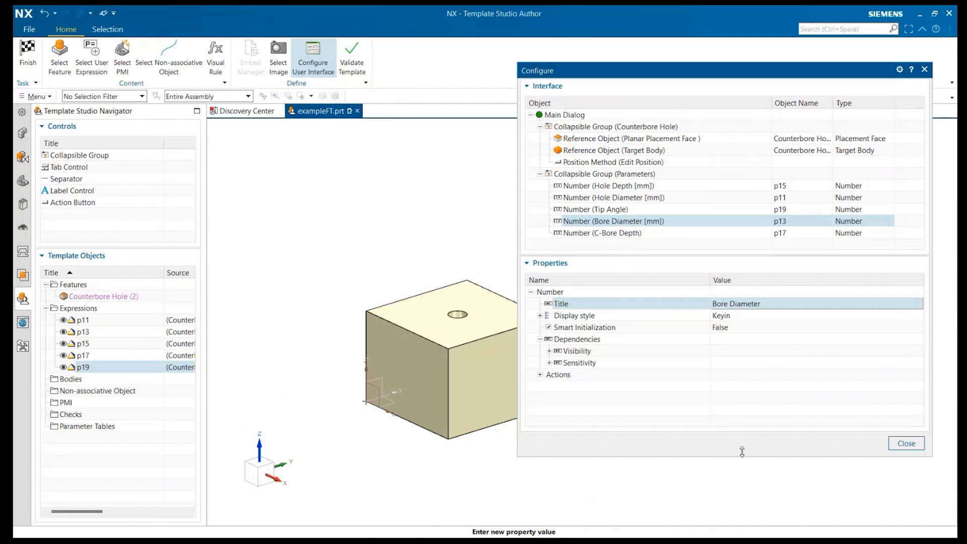
# Change the title of the Tip Angle number to "Tip Angle [deg]"
pyautogui.click(600, 210)
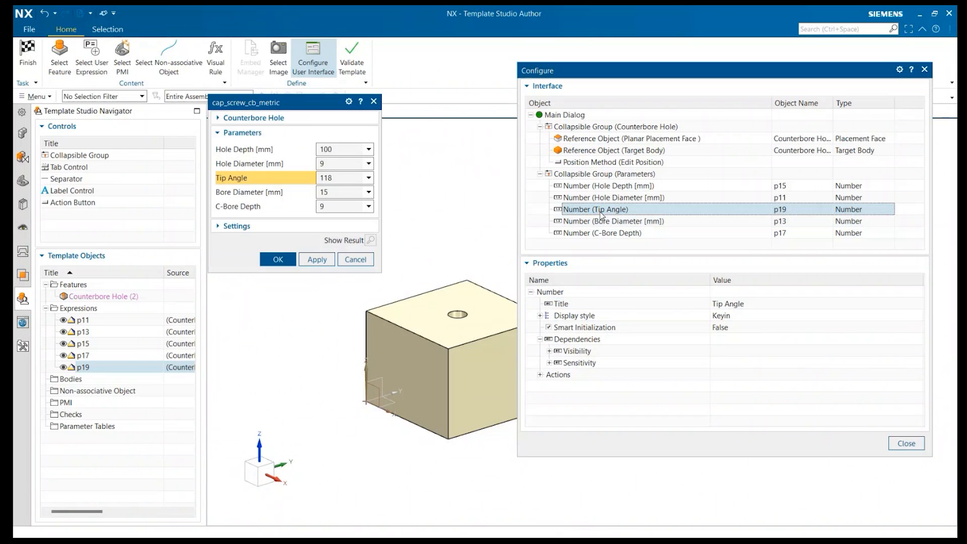
pyautogui.doubleClick(727, 304)
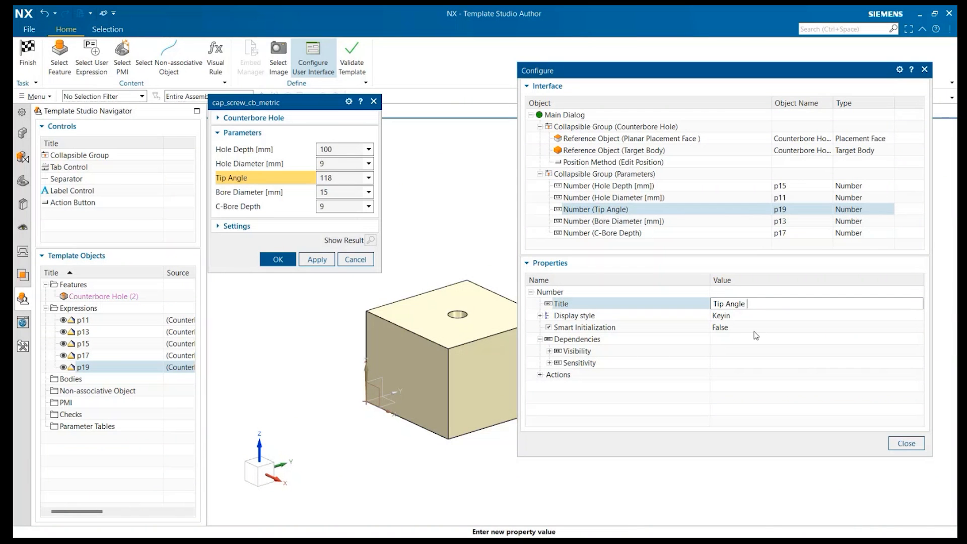
pyautogui.write('[deg')
pyautogui.press('Return')
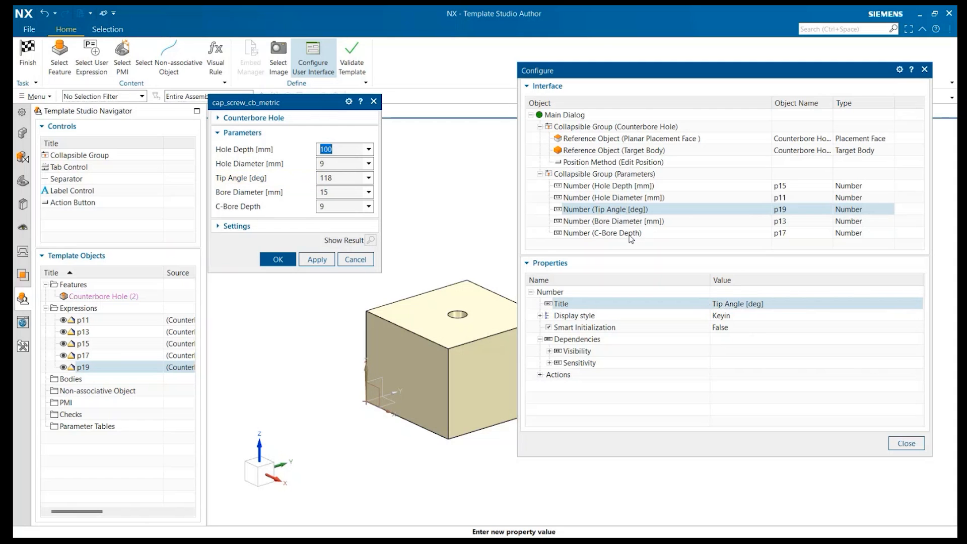
# Change the title of the C-Bore Depth number to "Bore Depth [mm]" and expand the Counterbore Hole group in the preview dialog
pyautogui.click(631, 234)
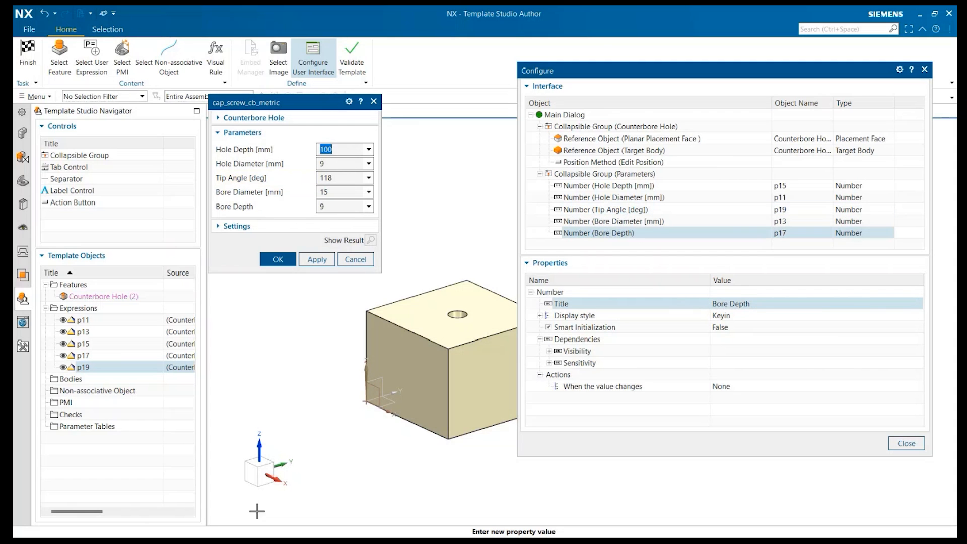
pyautogui.doubleClick(758, 303)
pyautogui.click(758, 304)
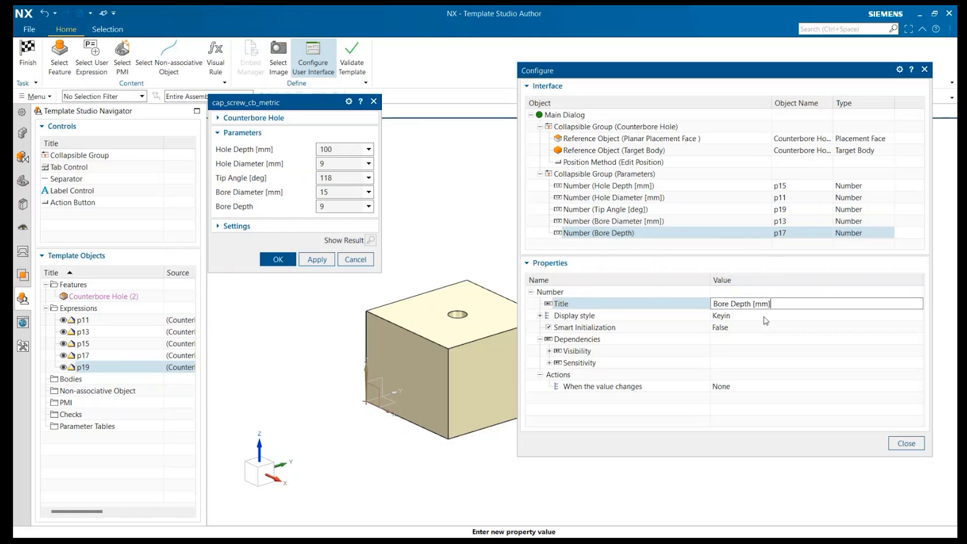
pyautogui.press('Return')
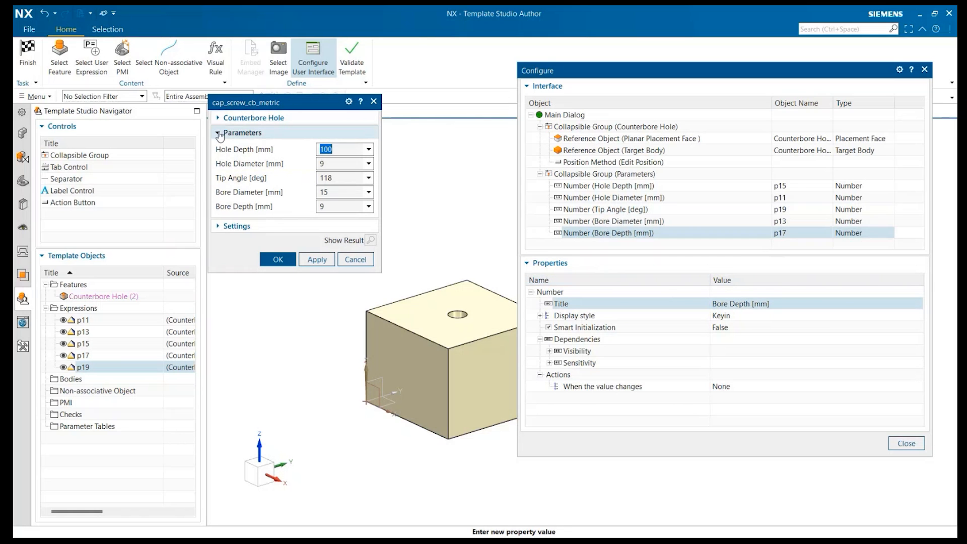
pyautogui.click(219, 118)
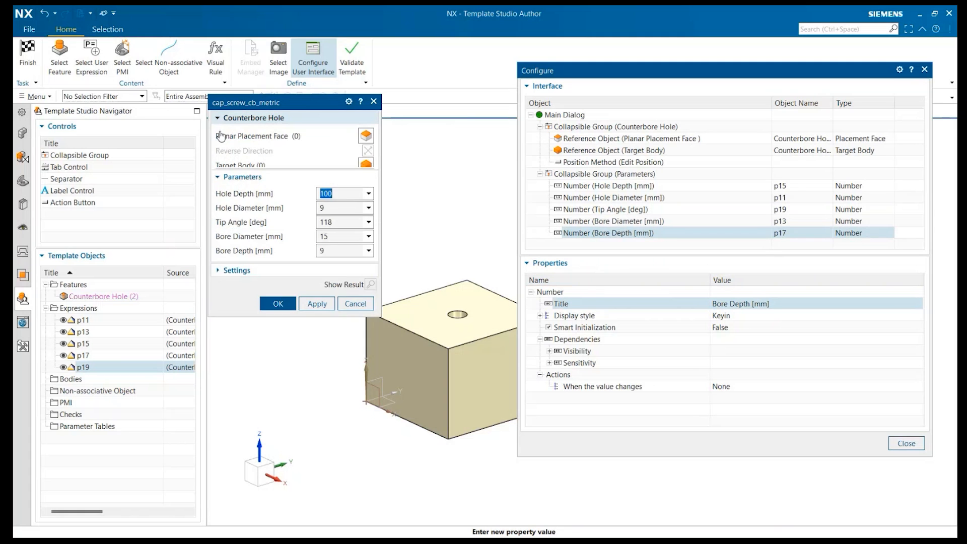
# Change the title of the main dialog to "Cap Screw"
pyautogui.click(550, 119)
pyautogui.click(718, 304)
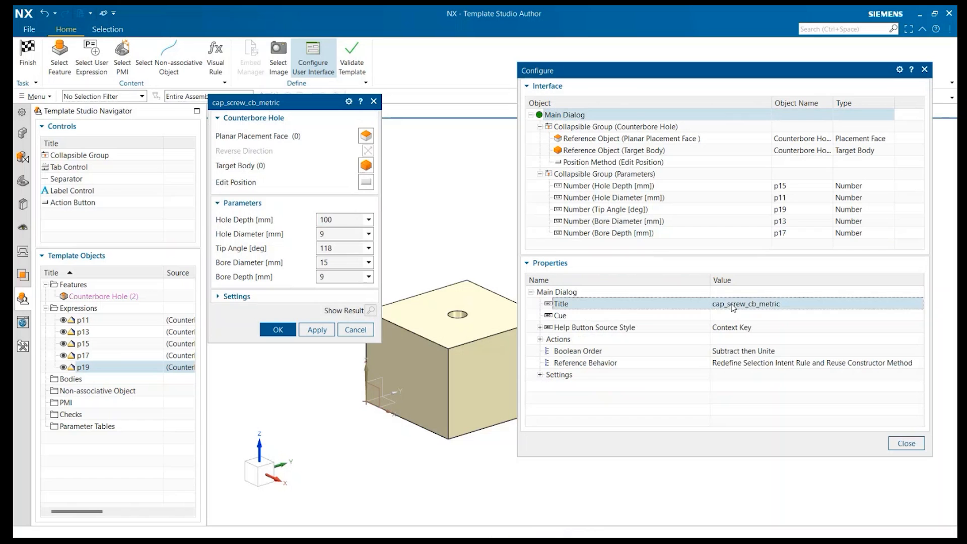
pyautogui.press('BackSpace')
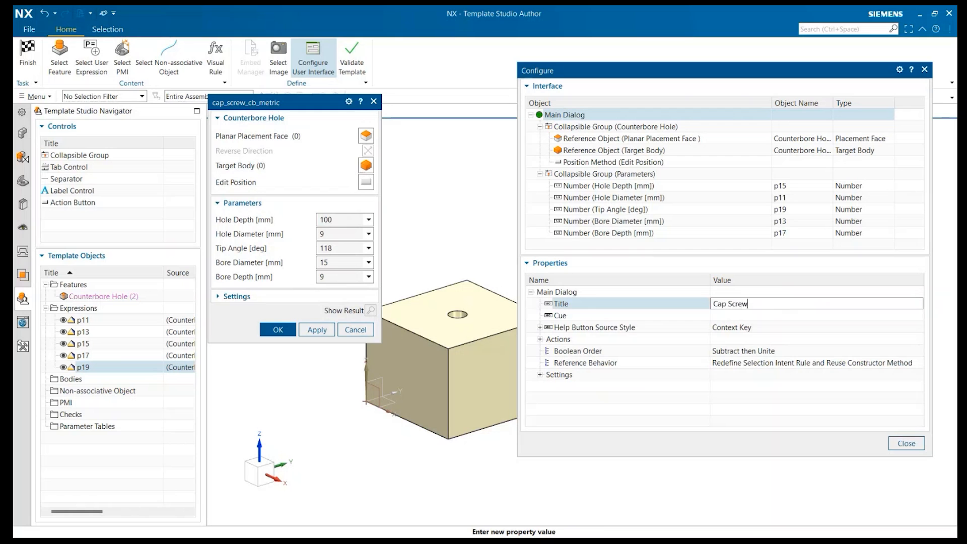
# Set Allow Explode in the main dialog's settings to False, restore it to True, and expand the preview dialog's Settings group
pyautogui.click(539, 375)
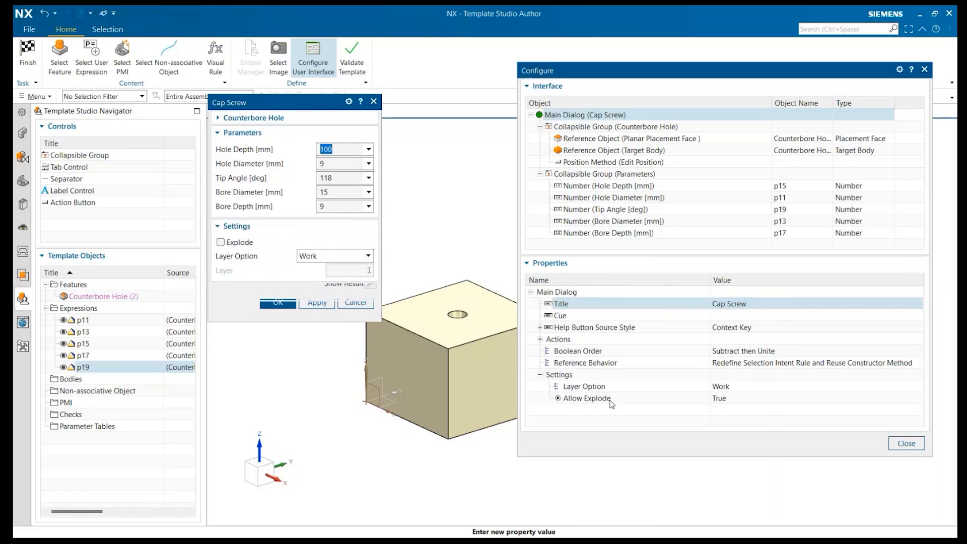
pyautogui.click(723, 403)
pyautogui.click(742, 421)
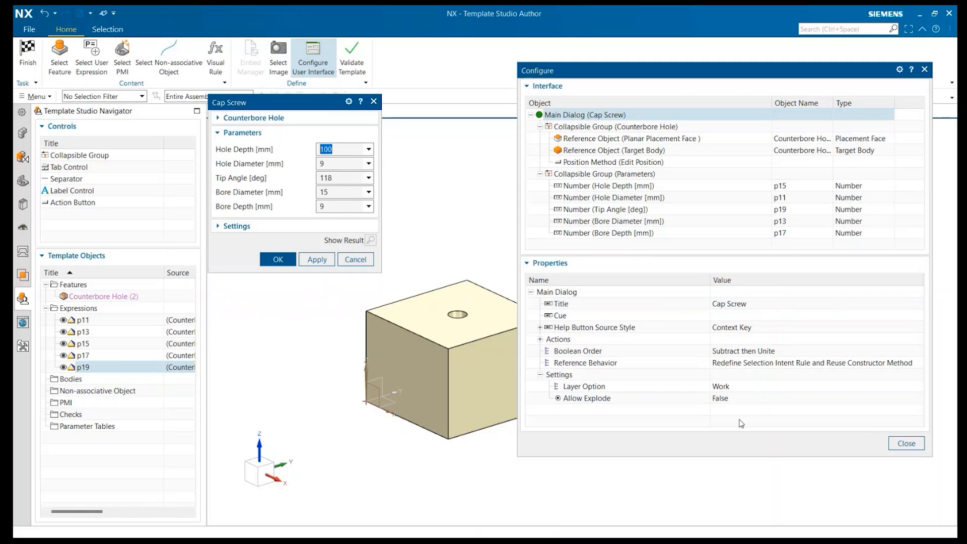
pyautogui.click(723, 398)
pyautogui.click(724, 409)
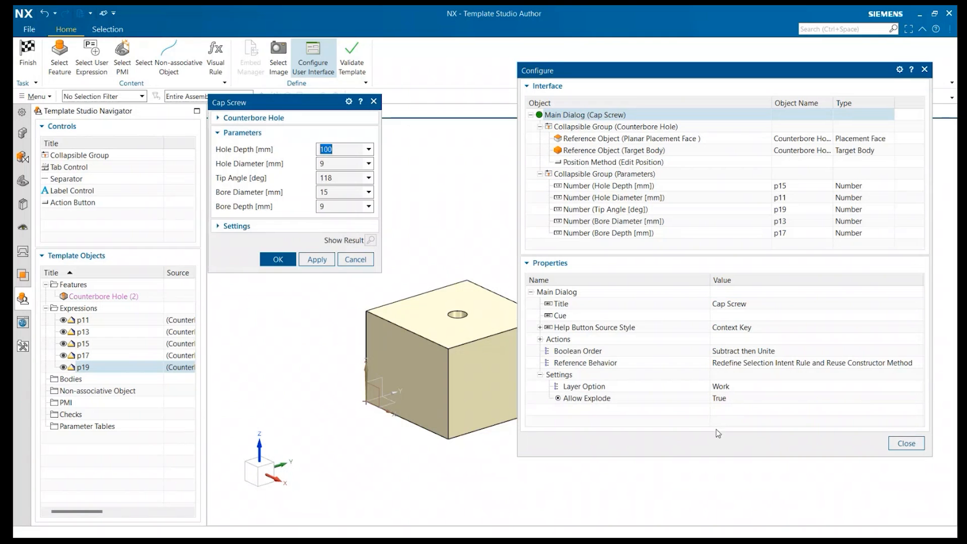
pyautogui.click(222, 227)
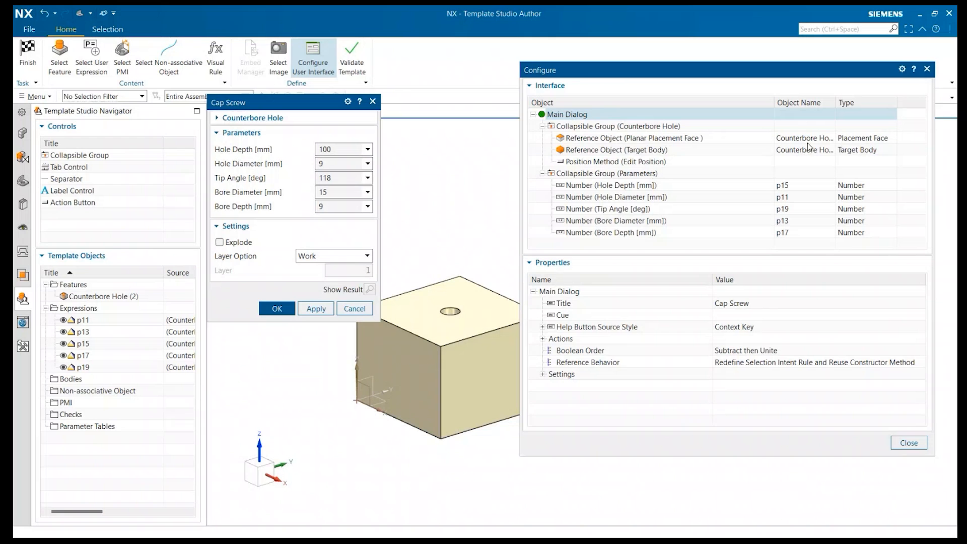
# Close the interface configuration and capture a rectangular region around the block in top view as a PNG image named "Screw_image"
pyautogui.click(927, 68)
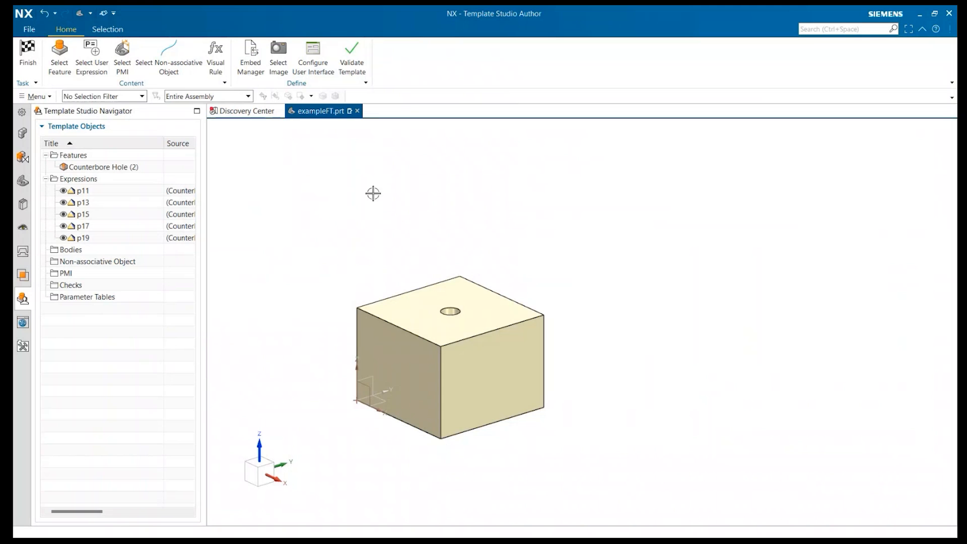
pyautogui.click(265, 462)
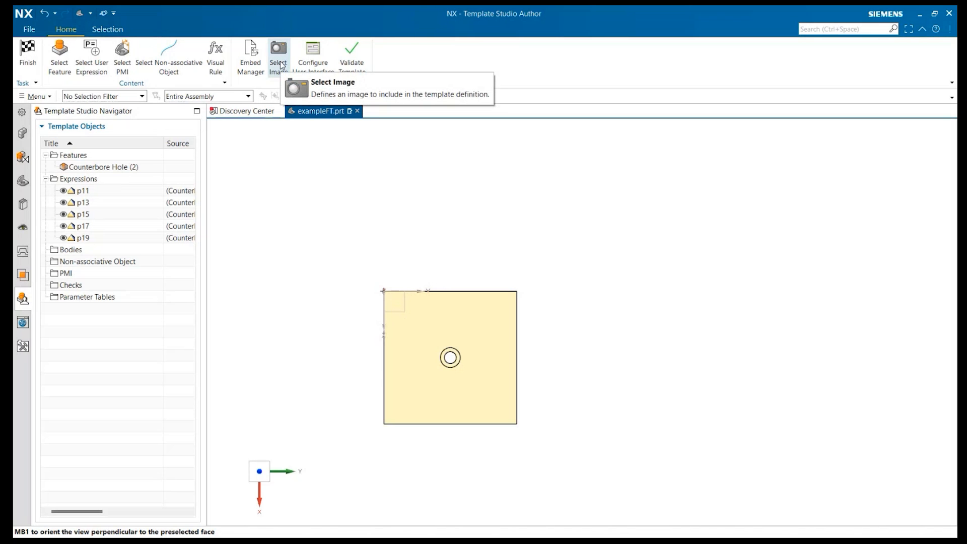
pyautogui.click(279, 56)
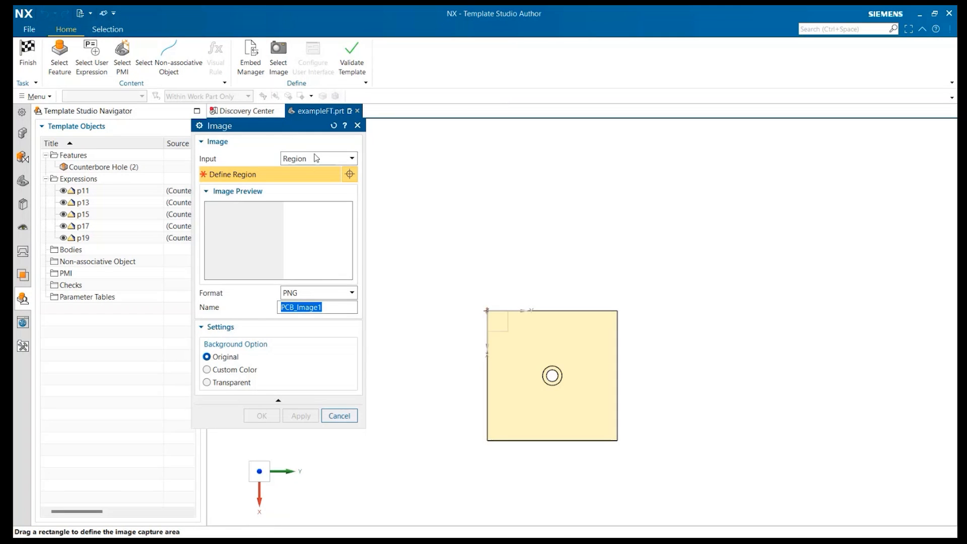
pyautogui.click(308, 159)
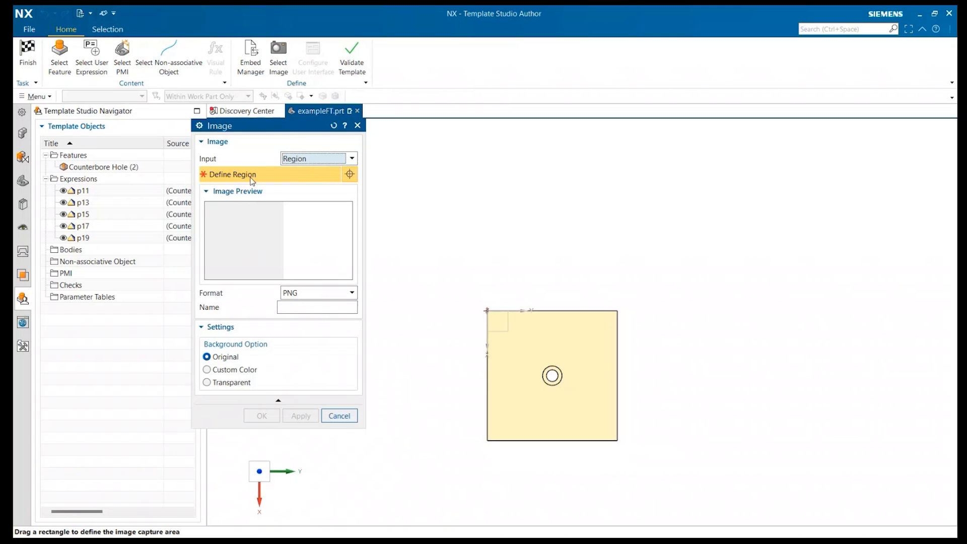
pyautogui.click(313, 159)
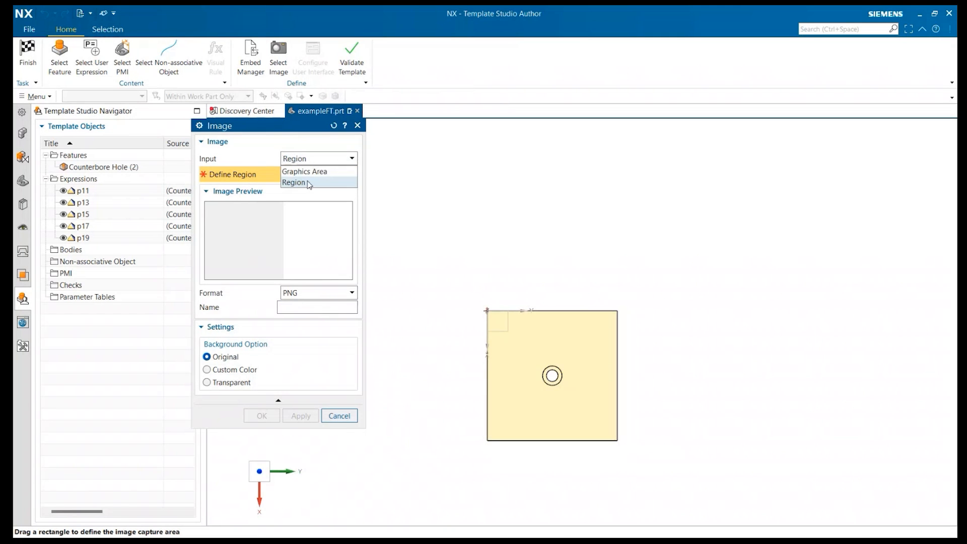
pyautogui.click(307, 182)
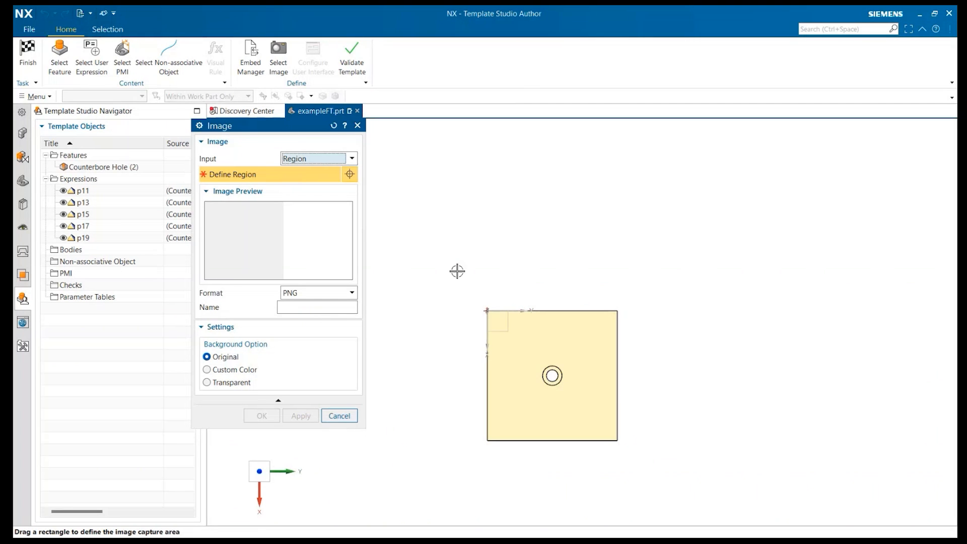
pyautogui.moveTo(411, 241); pyautogui.dragTo(689, 506)
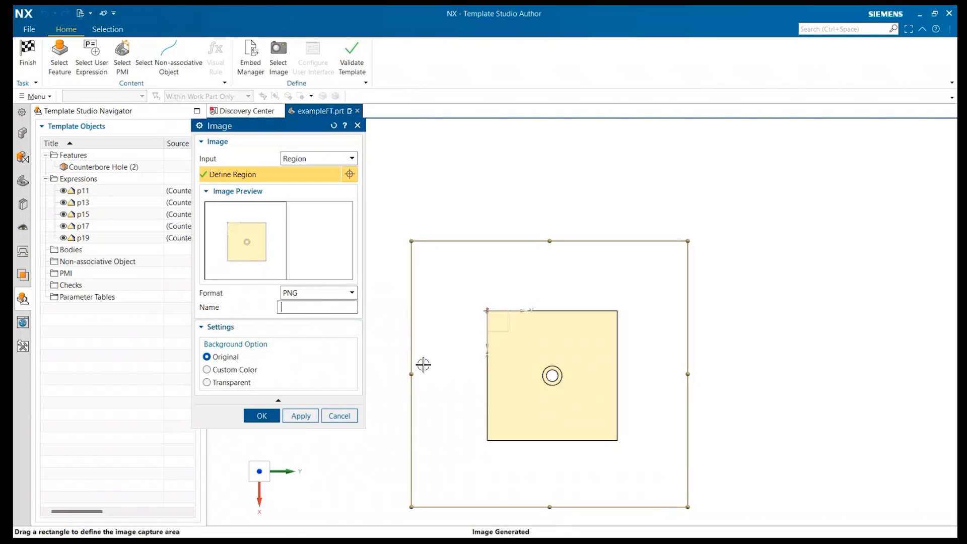
pyautogui.write('Screw_image')
pyautogui.click(253, 417)
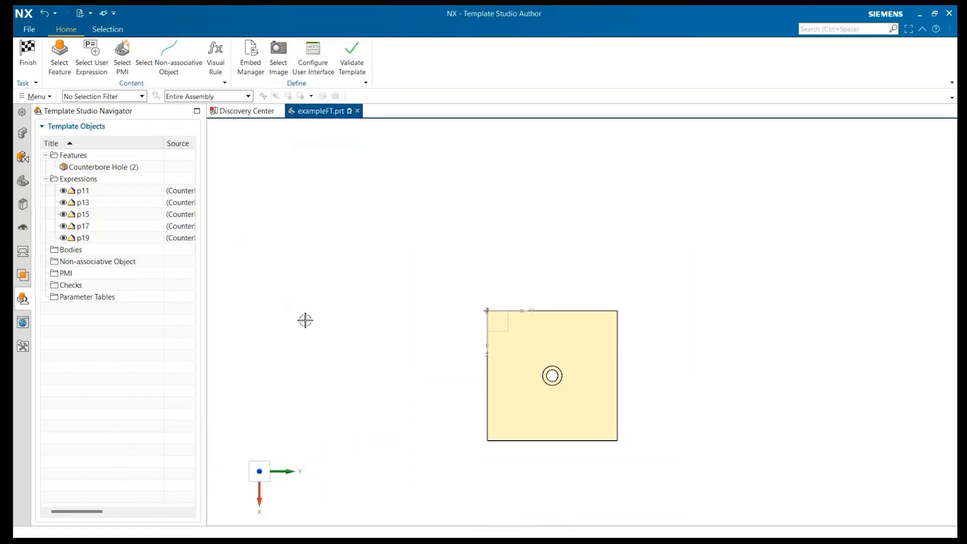
# Check the template's embedded images in the Embed Manager and reopen the user interface configuration
pyautogui.click(250, 66)
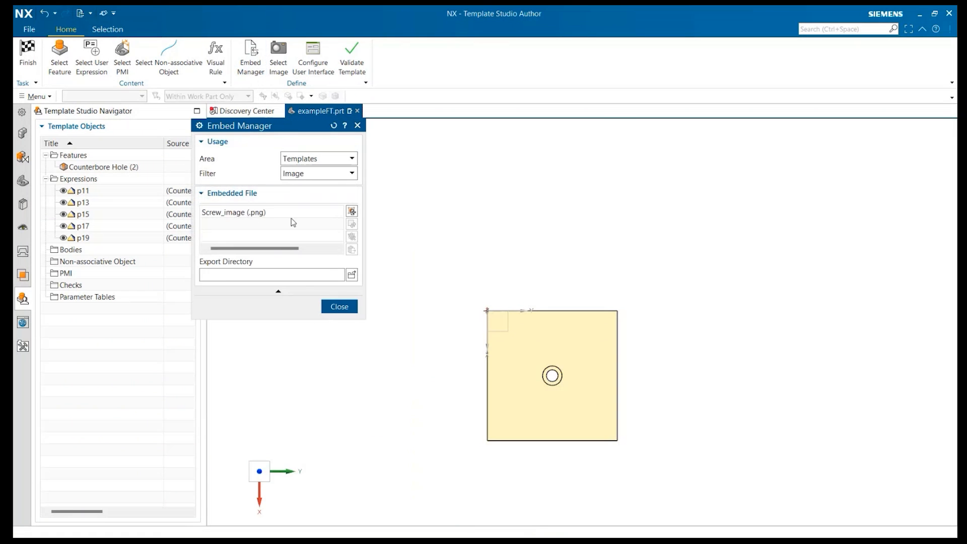
pyautogui.click(357, 125)
pyautogui.click(313, 57)
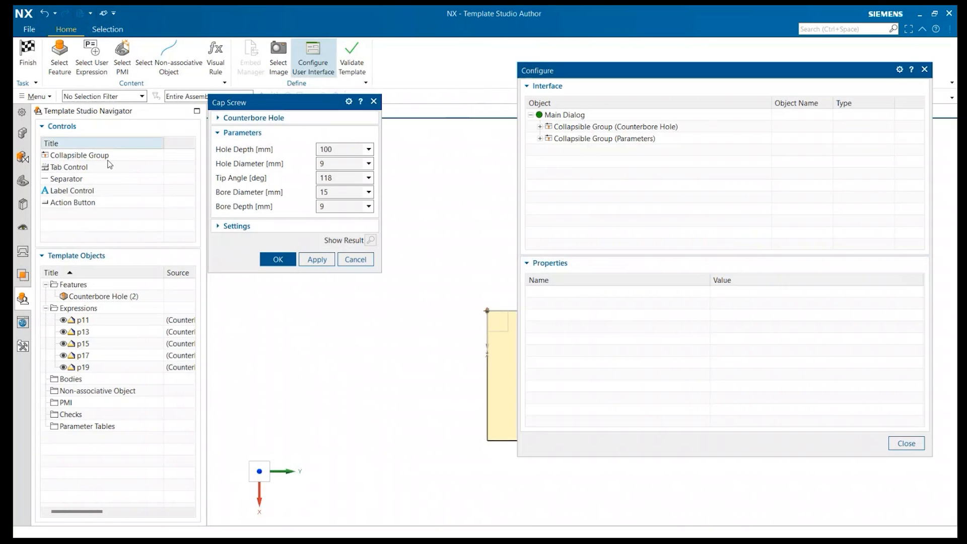
# Add a label control above the Counterbore Hole group in the main dialog and title it "Legend"
pyautogui.moveTo(76, 195); pyautogui.dragTo(548, 116)
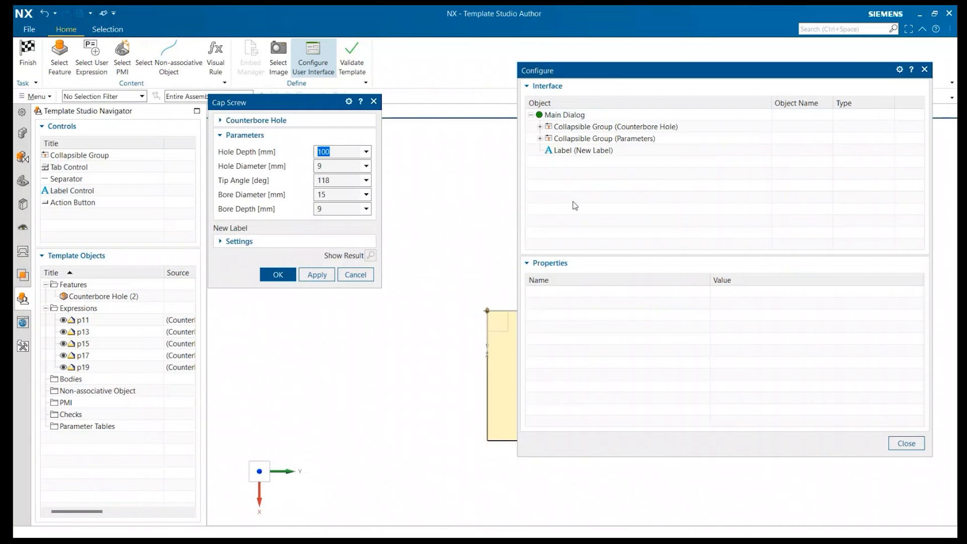
pyautogui.moveTo(578, 154)
pyautogui.mouseDown()
pyautogui.moveTo(585, 137)
pyautogui.moveTo(590, 144)
pyautogui.mouseUp()
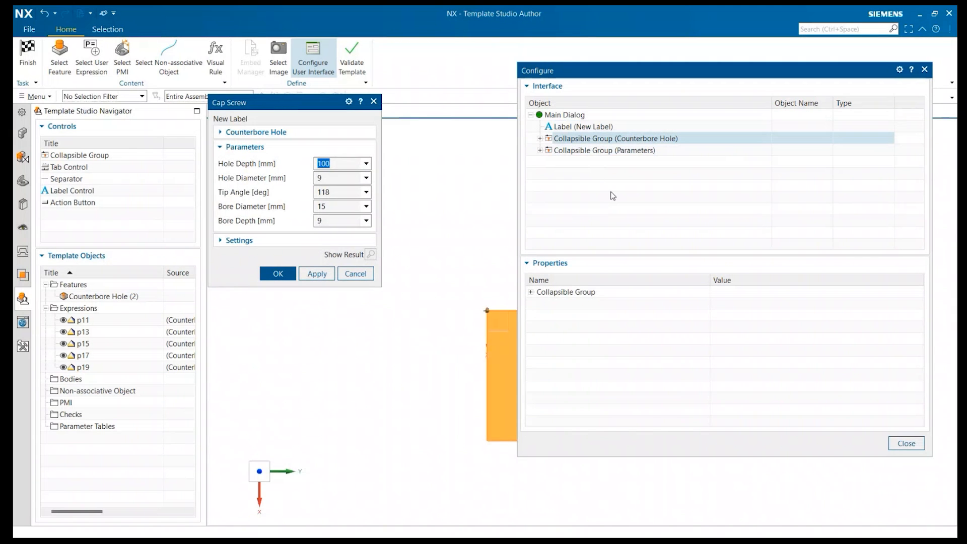
pyautogui.click(220, 147)
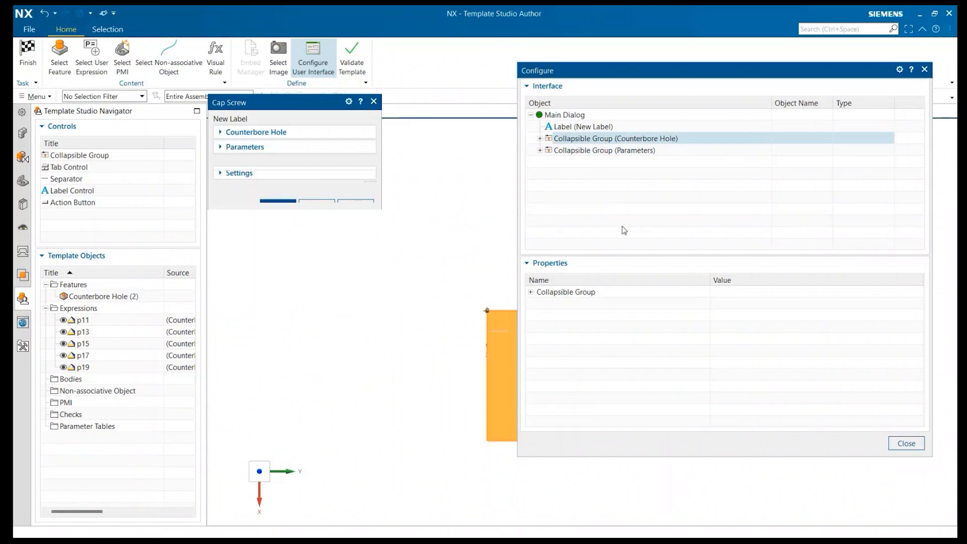
pyautogui.click(595, 129)
pyautogui.click(731, 305)
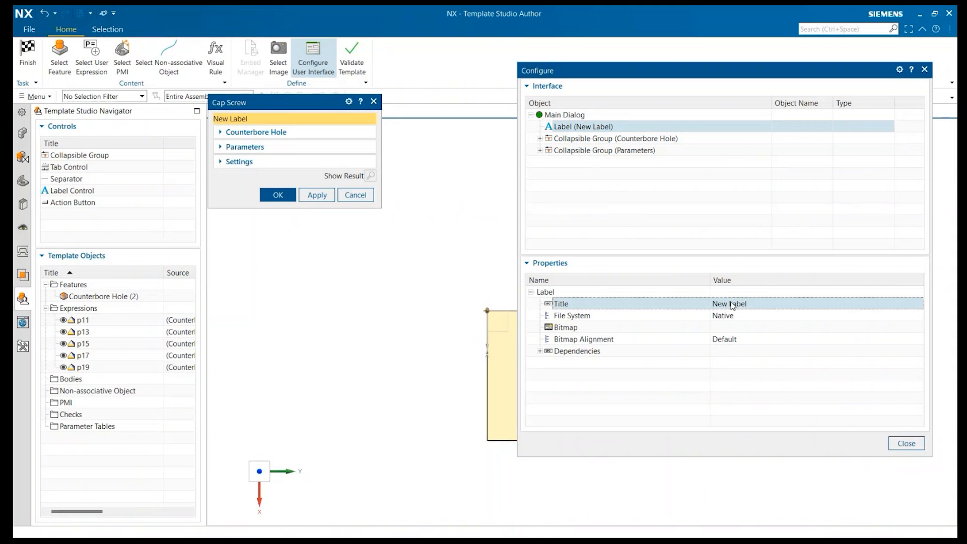
pyautogui.click(738, 305)
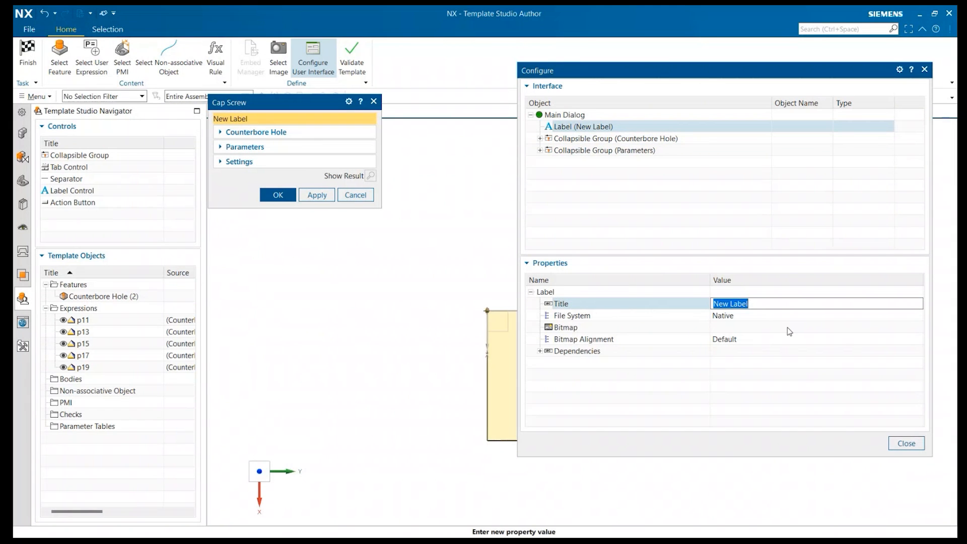
pyautogui.write('Legend')
pyautogui.press('Return')
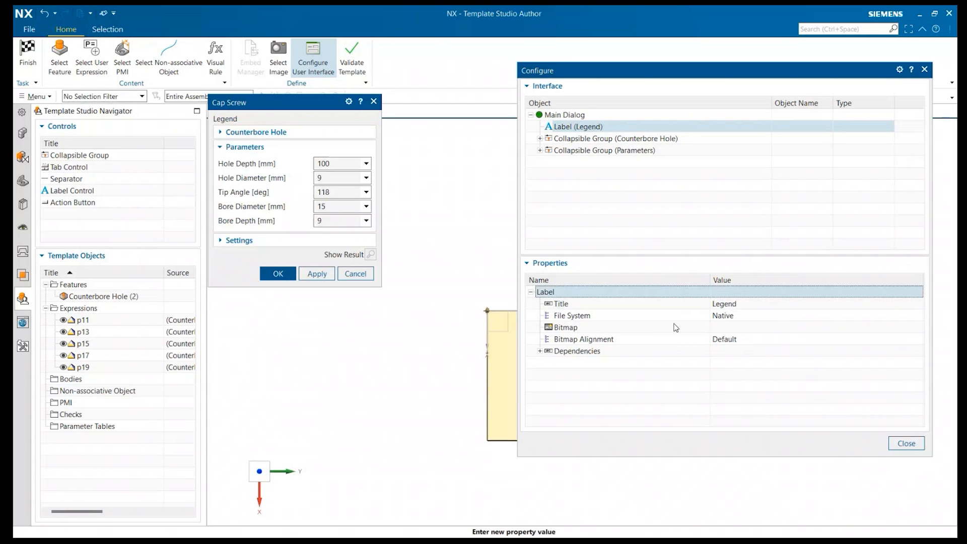
# Set the Legend label's file system to Embedded and assign the embedded Screw_image PNG as its bitmap
pyautogui.click(730, 320)
pyautogui.click(752, 336)
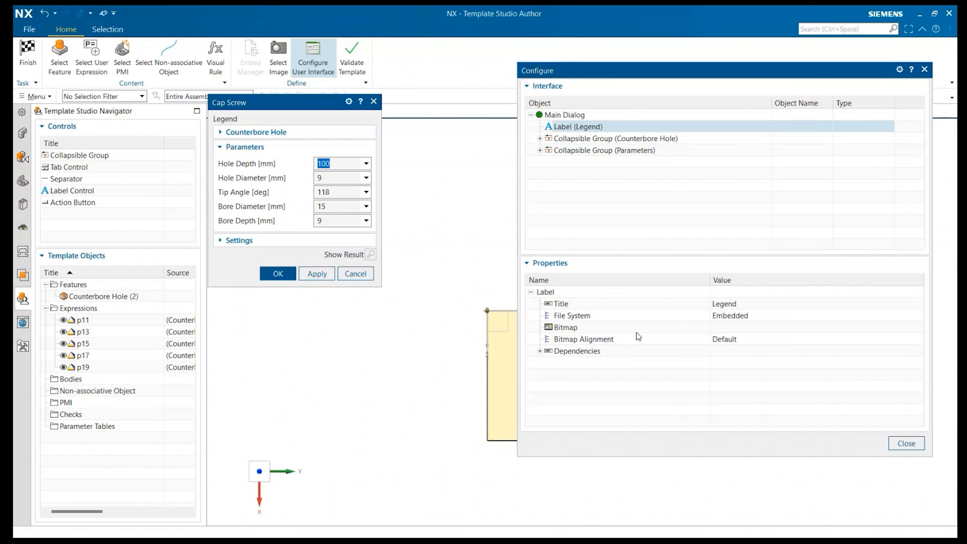
pyautogui.click(621, 327)
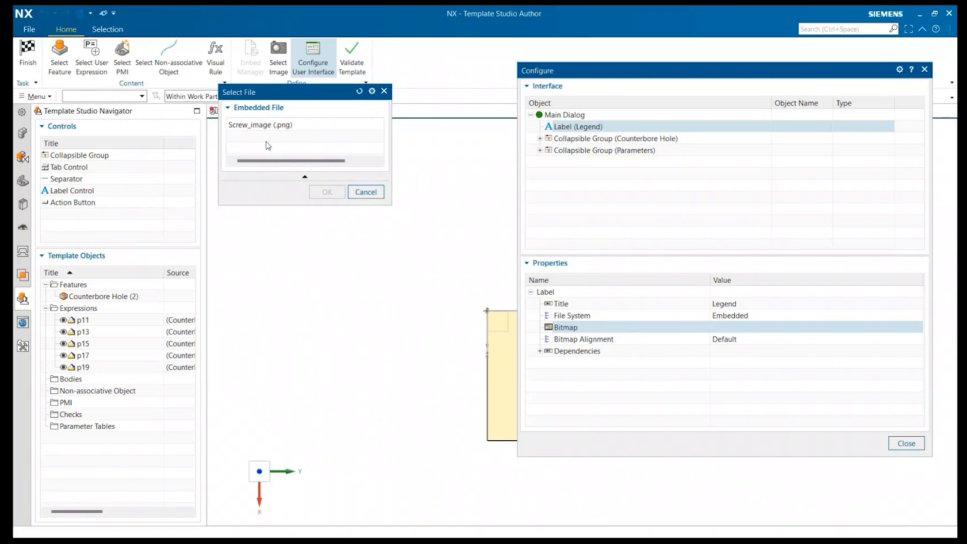
pyautogui.click(266, 125)
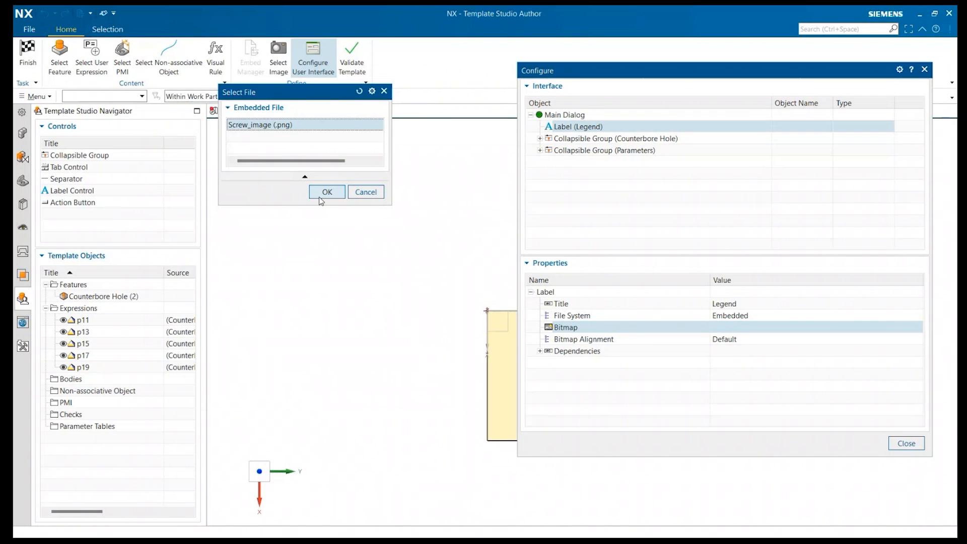
pyautogui.click(325, 193)
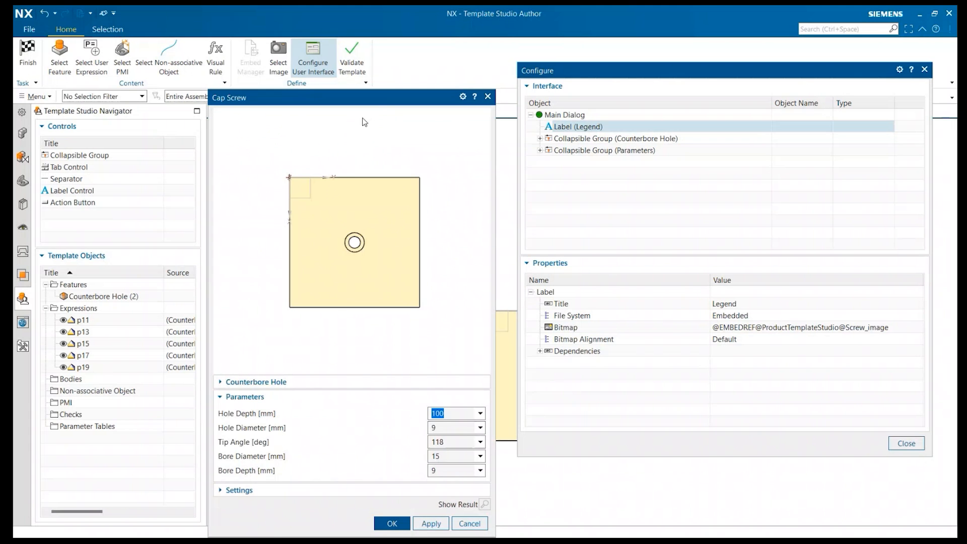
pyautogui.moveTo(368, 99); pyautogui.dragTo(357, 73)
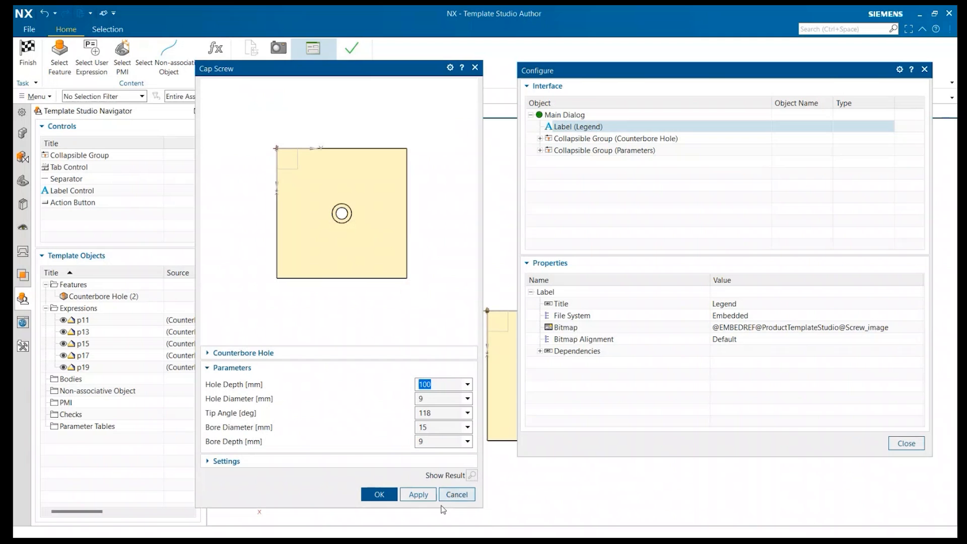
# Close the interface configuration and capture a region around the block at a smaller view scale as a PNG image named "Screw_image2"
pyautogui.click(456, 498)
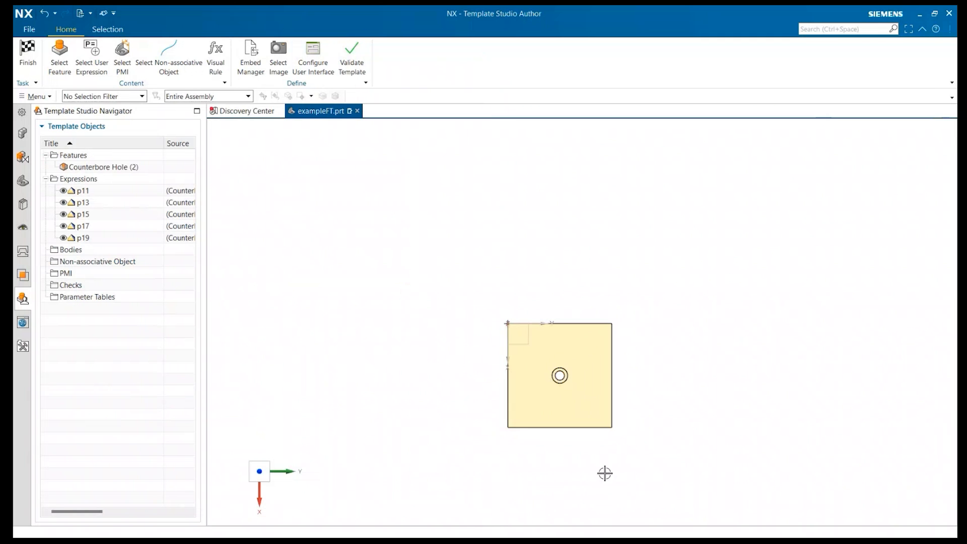
pyautogui.scroll(-2, 623, 490)
pyautogui.scroll(1, 633, 510)
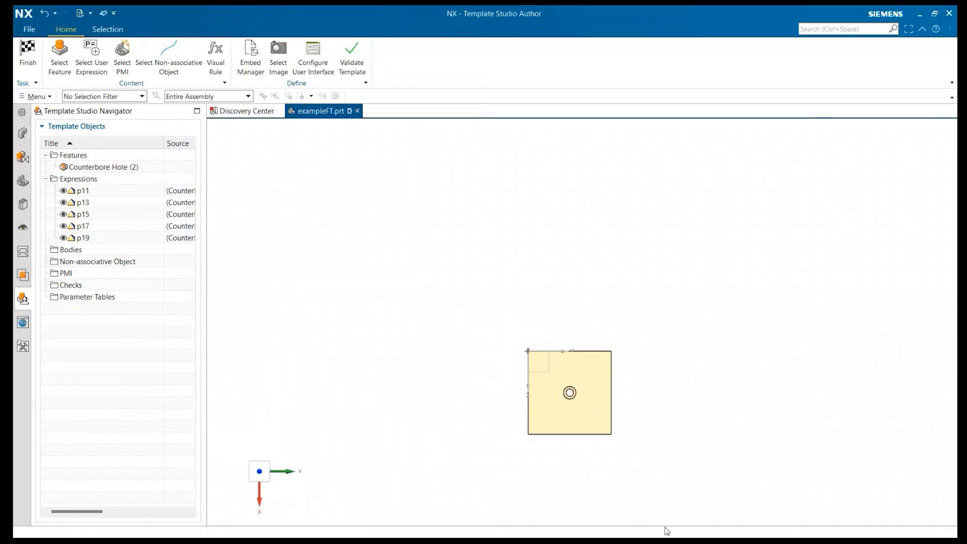
pyautogui.scroll(-1, 659, 521)
pyautogui.scroll(1, 666, 524)
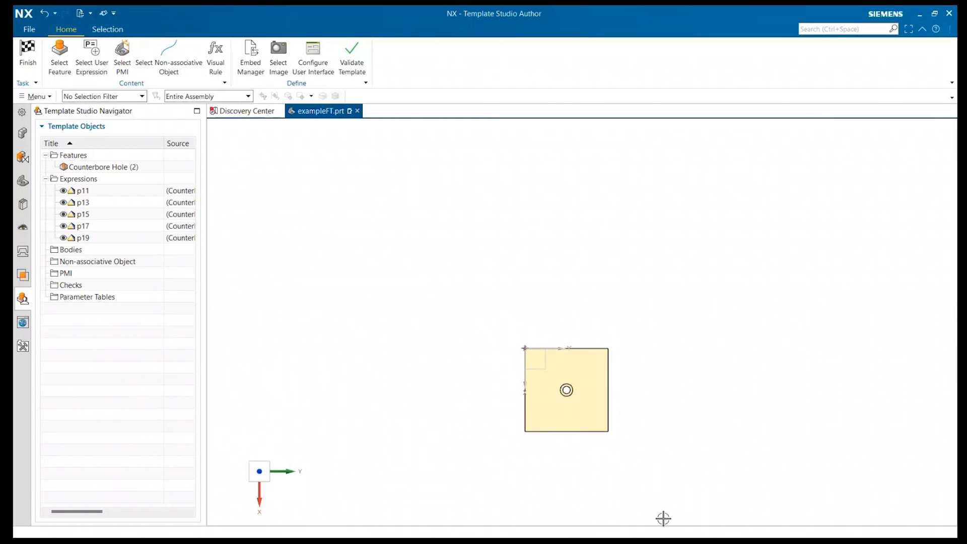
pyautogui.scroll(-1, 663, 518)
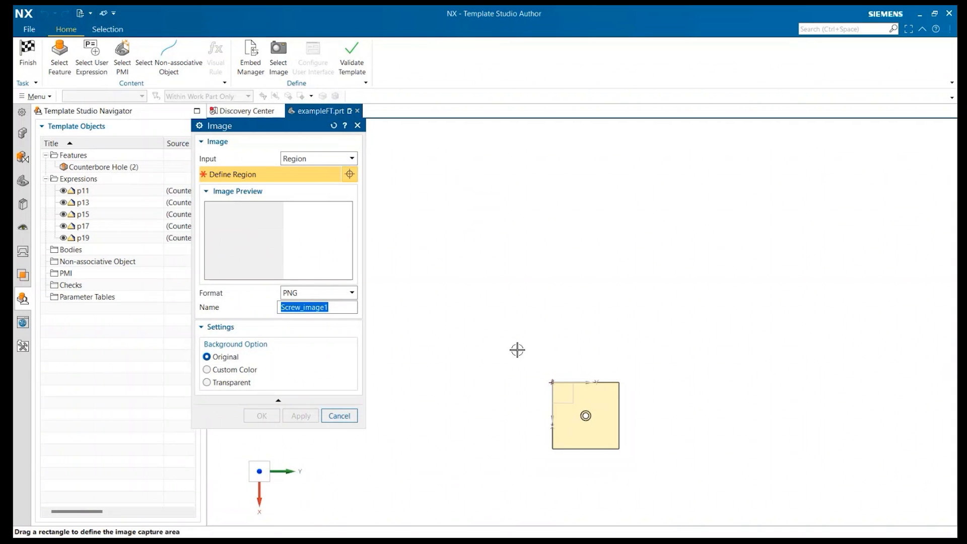
pyautogui.moveTo(517, 349); pyautogui.dragTo(657, 476)
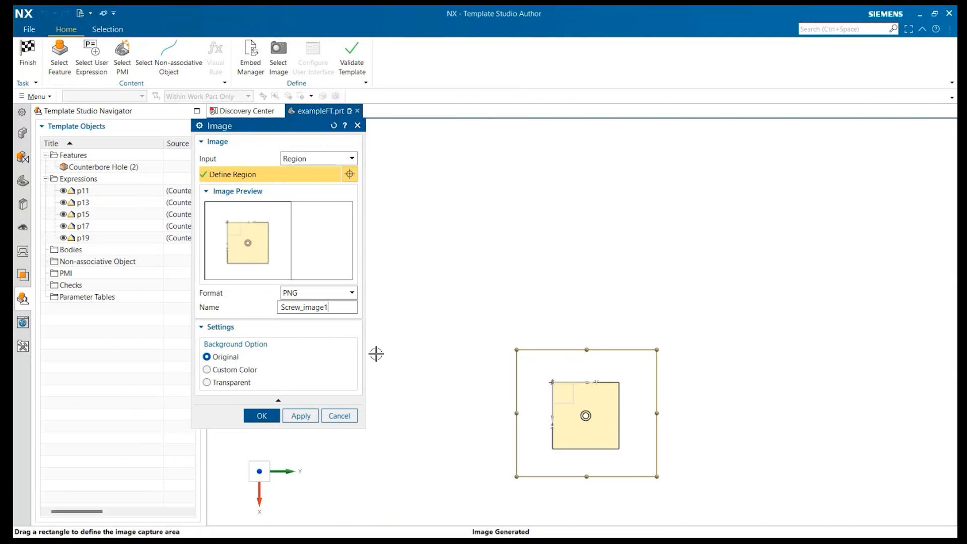
pyautogui.press('BackSpace')
pyautogui.write('2')
pyautogui.click(262, 416)
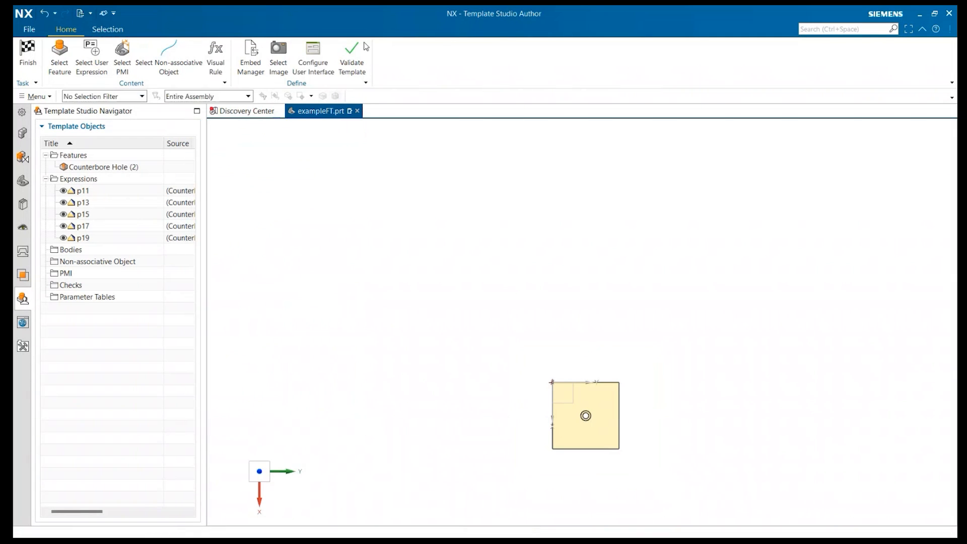
# Reopen the interface configuration, replace the Legend label's bitmap with Screw_image2 and set its bitmap alignment to Centered
pyautogui.click(312, 56)
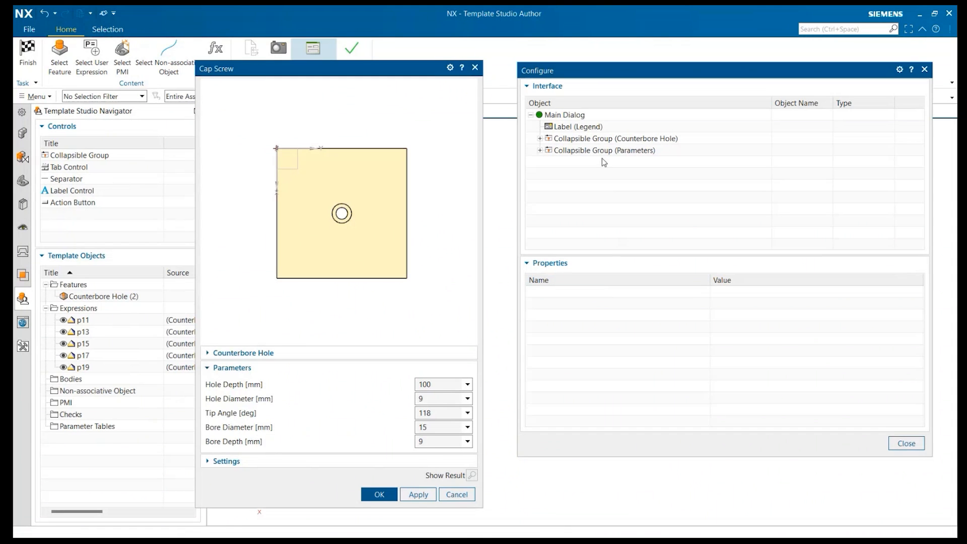
pyautogui.click(575, 129)
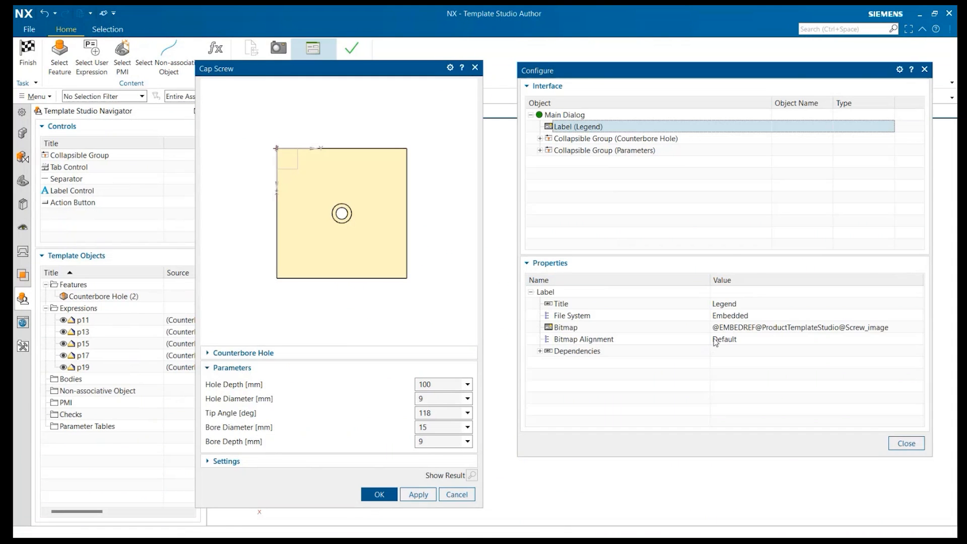
pyautogui.click(565, 328)
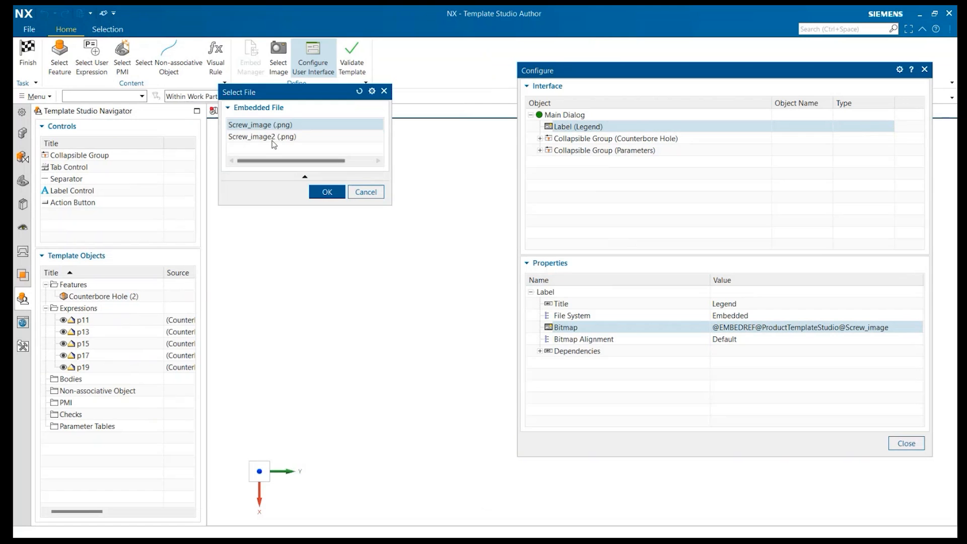
pyautogui.click(272, 137)
pyautogui.click(326, 194)
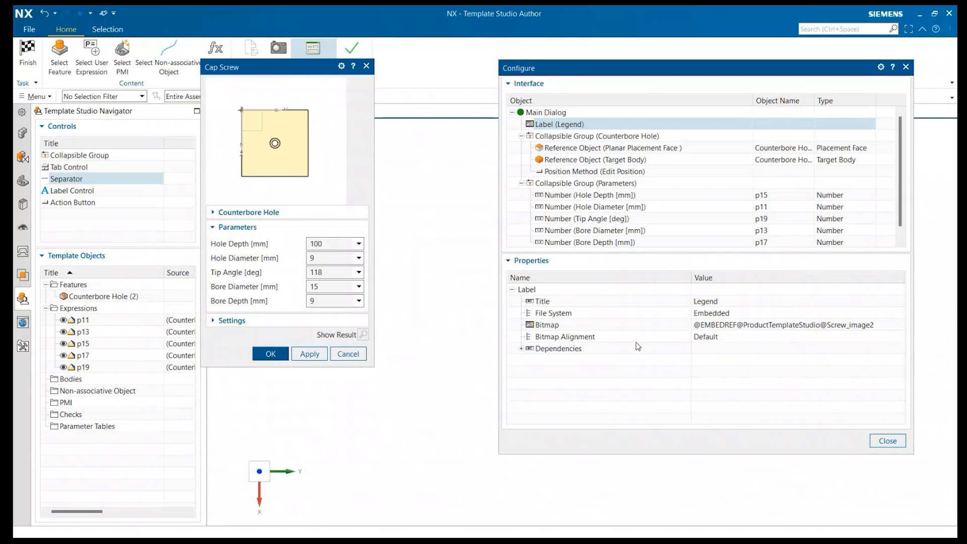
pyautogui.doubleClick(710, 337)
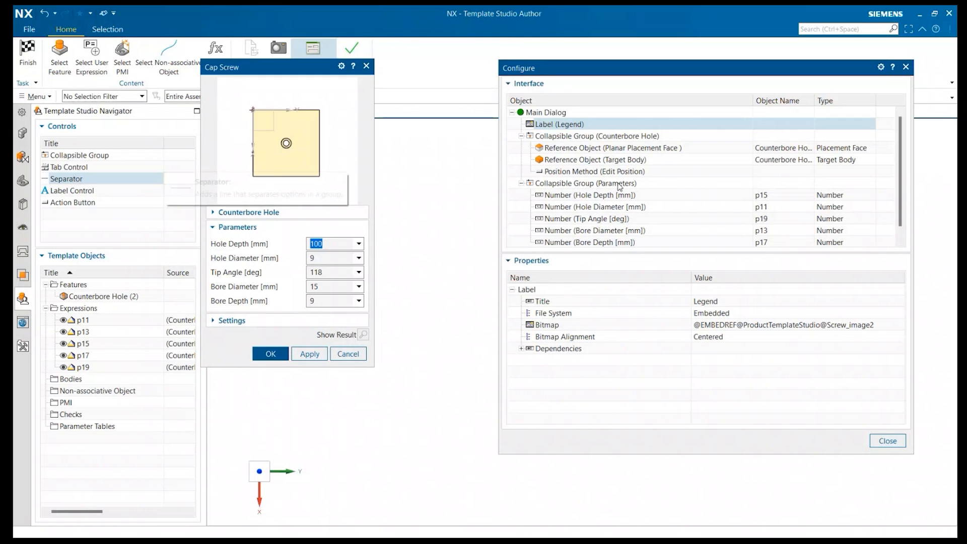
# Insert a separator between each pair of neighbouring parameters in the Parameters group, from Hole Depth to Bore Depth
pyautogui.moveTo(72, 179); pyautogui.dragTo(569, 196)
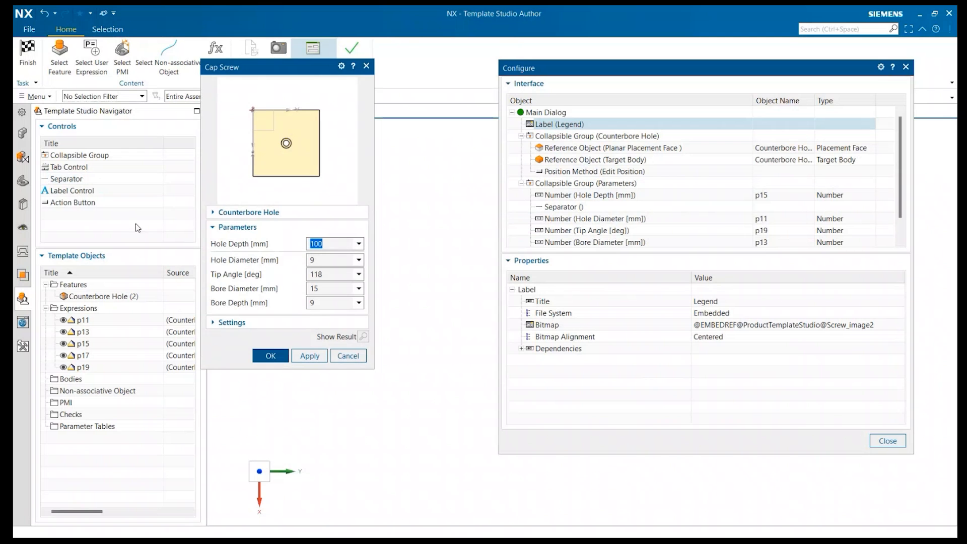
pyautogui.moveTo(66, 179); pyautogui.dragTo(564, 222)
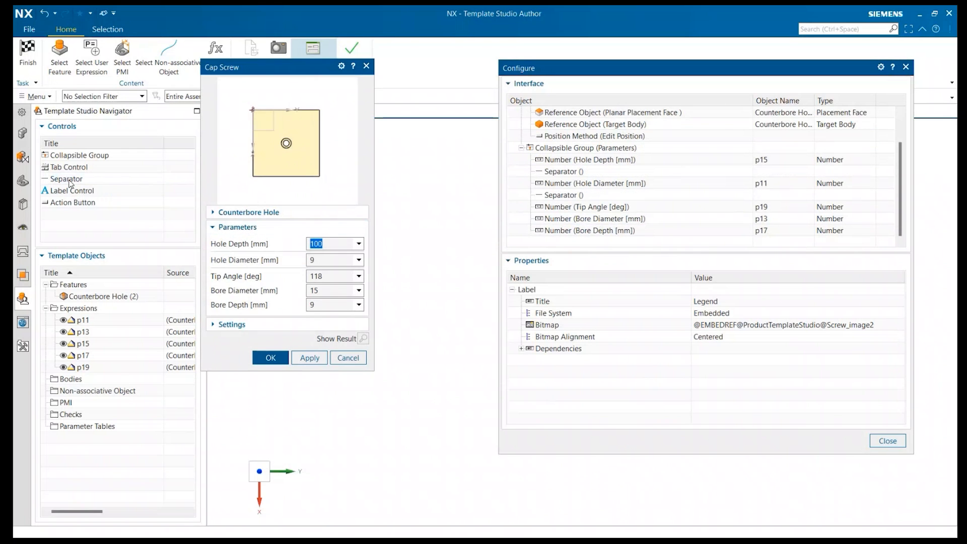
pyautogui.moveTo(70, 184); pyautogui.dragTo(569, 207)
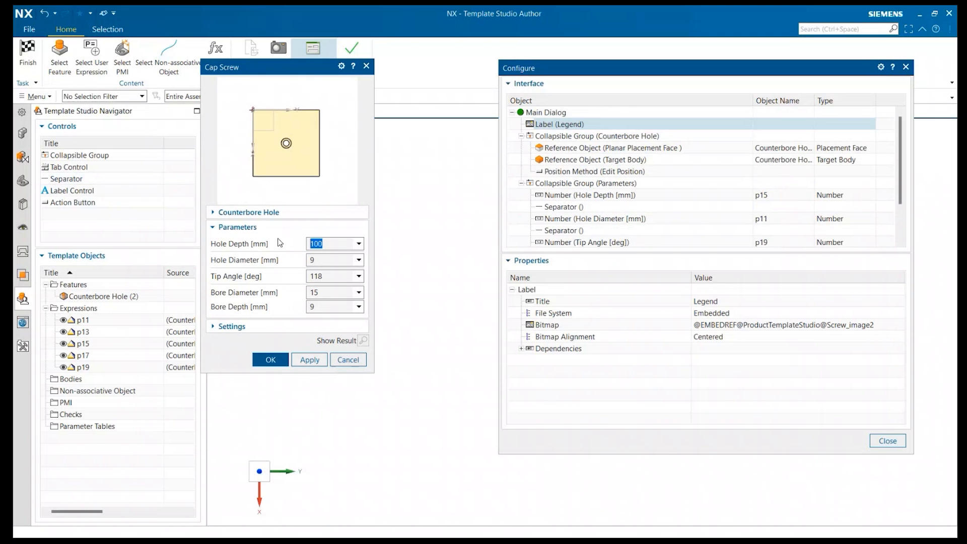
pyautogui.scroll(-2, 626, 212)
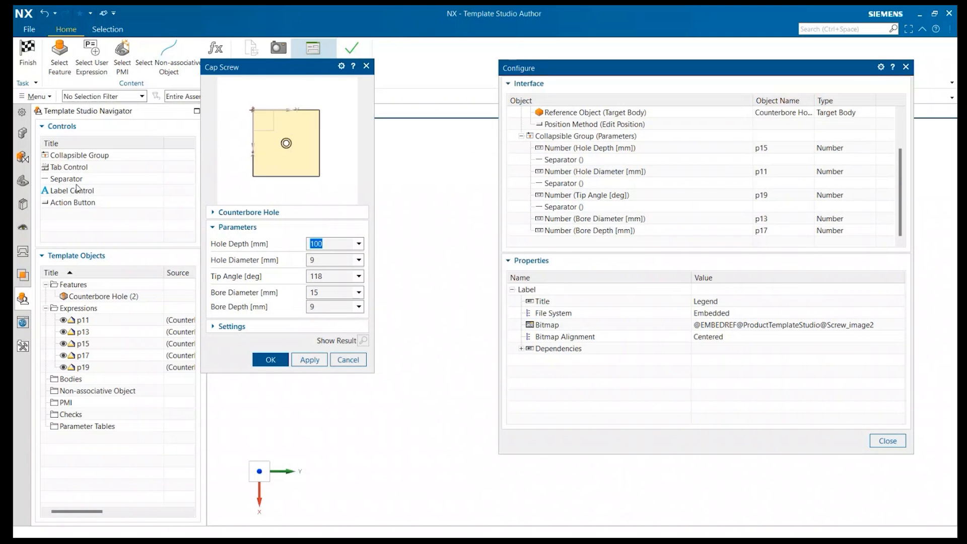
pyautogui.moveTo(77, 186); pyautogui.dragTo(582, 225)
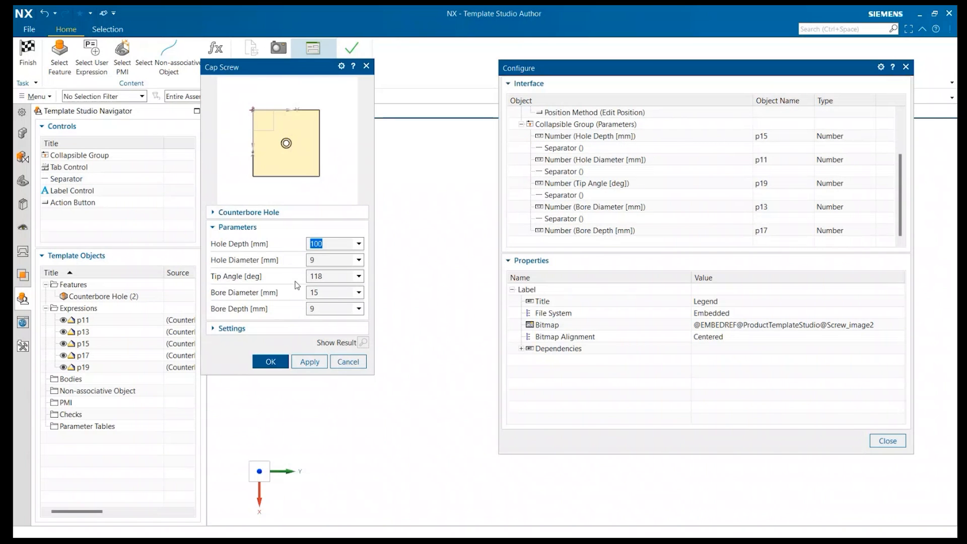
# Remove all four separators from the Parameters group
pyautogui.rightClick(574, 148)
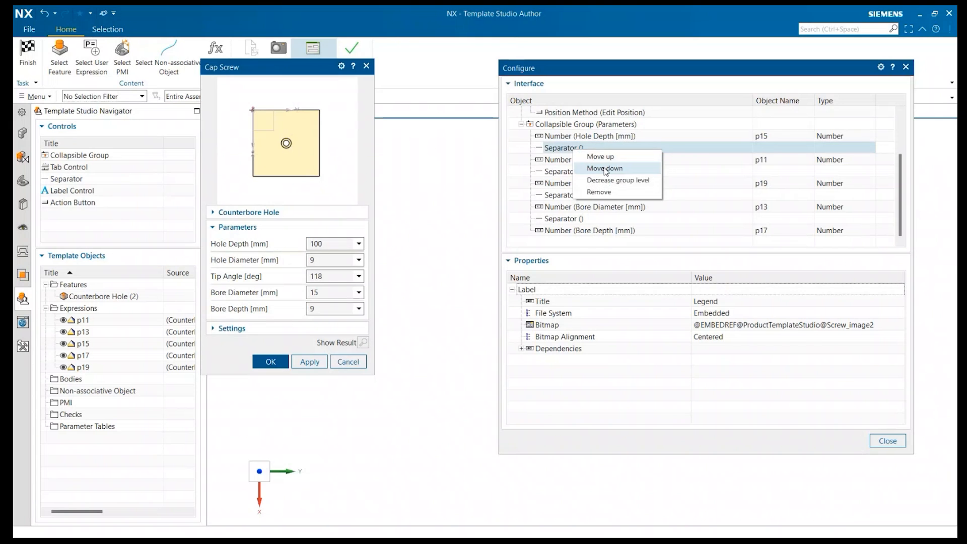
pyautogui.click(599, 192)
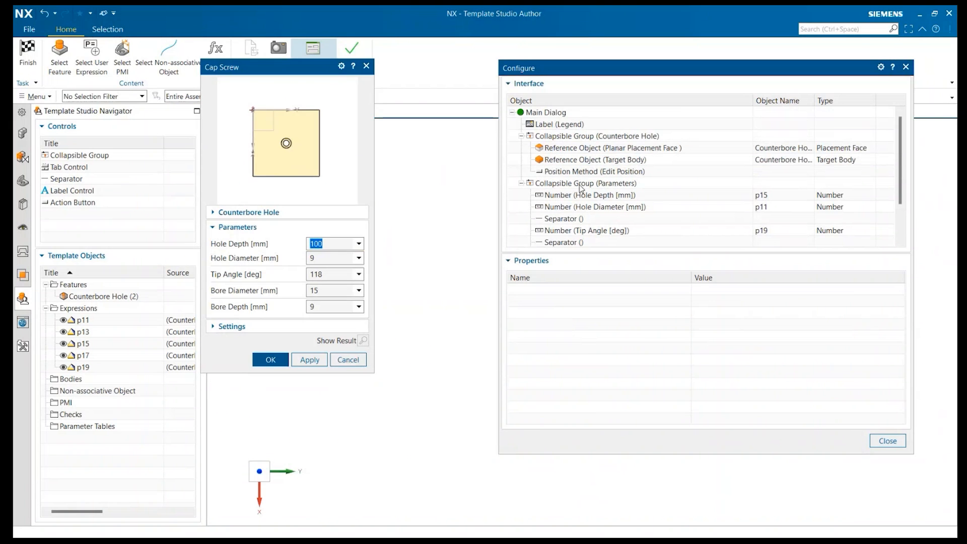
pyautogui.rightClick(568, 219)
pyautogui.click(597, 261)
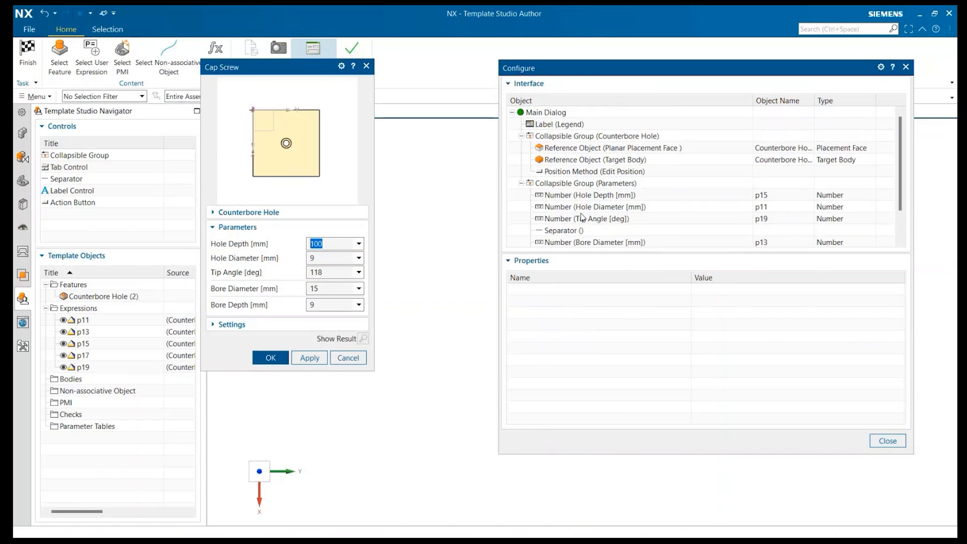
pyautogui.scroll(-1, 572, 216)
pyautogui.rightClick(570, 198)
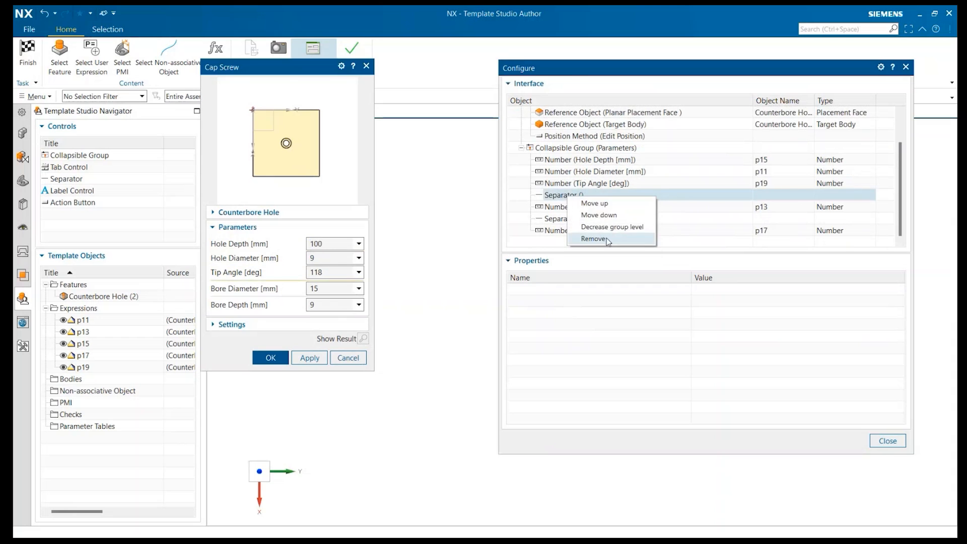
pyautogui.click(596, 240)
pyautogui.scroll(-1, 576, 243)
pyautogui.rightClick(573, 220)
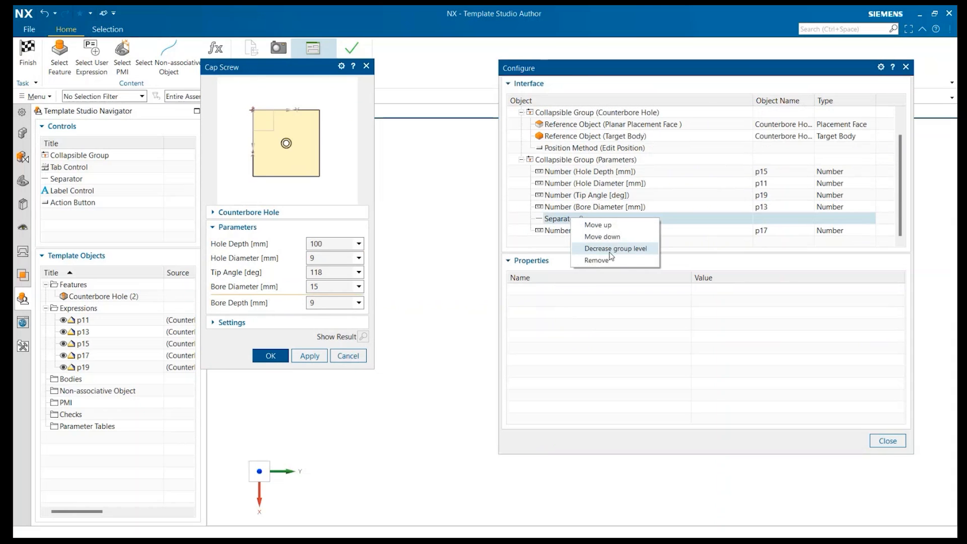
pyautogui.click(598, 262)
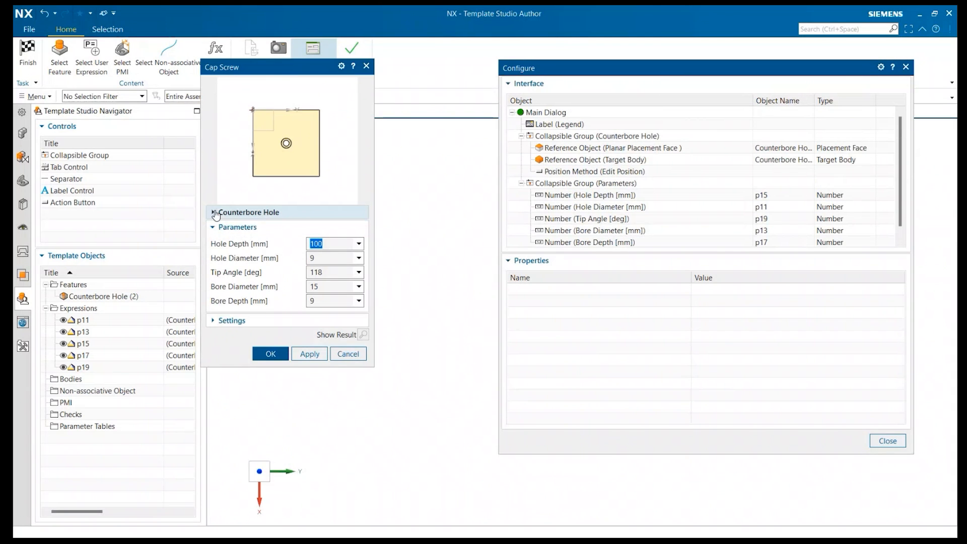
# Expand the Counterbore Hole and Settings groups in the Cap Screw preview dialog to review their contents
pyautogui.click(215, 213)
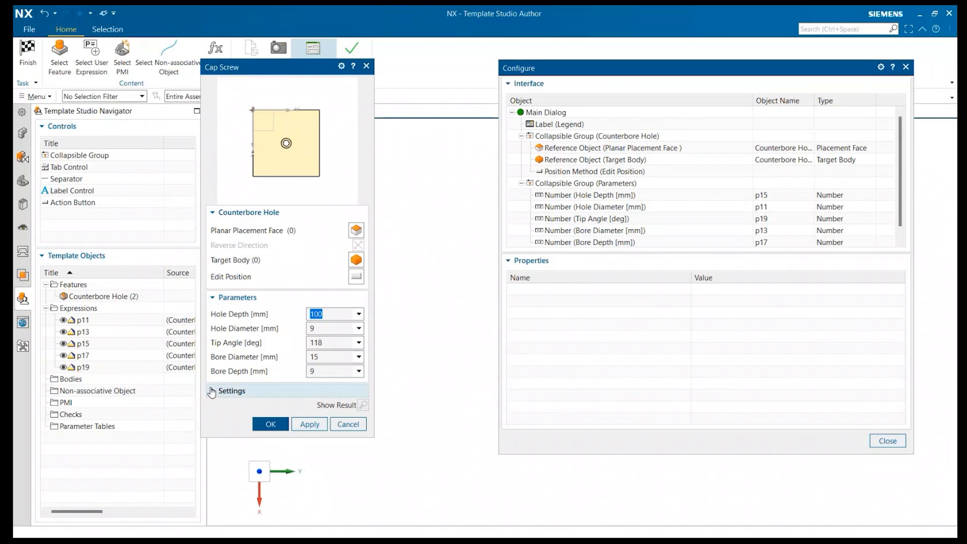
pyautogui.click(212, 392)
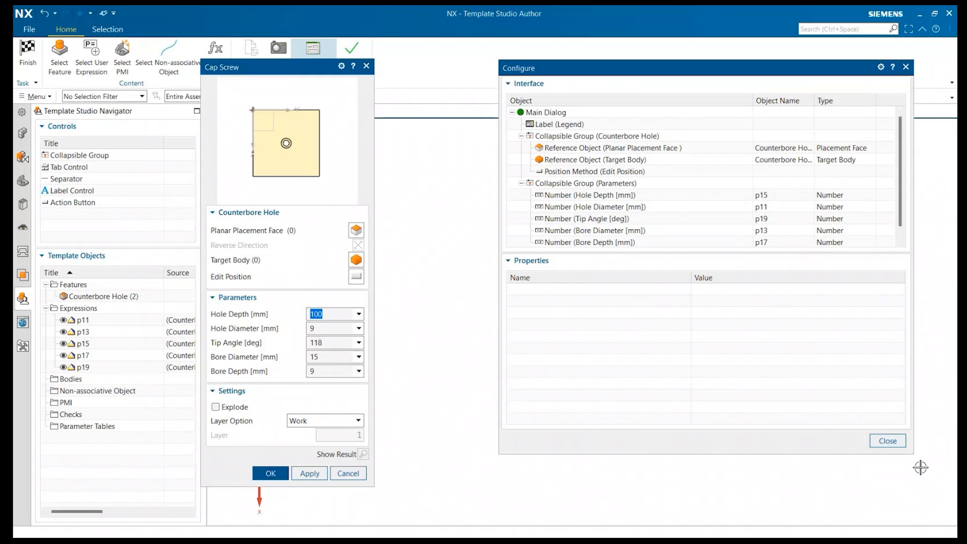
# Close the interface configuration, finish the template authoring task, and save the exampleFT part
pyautogui.click(906, 67)
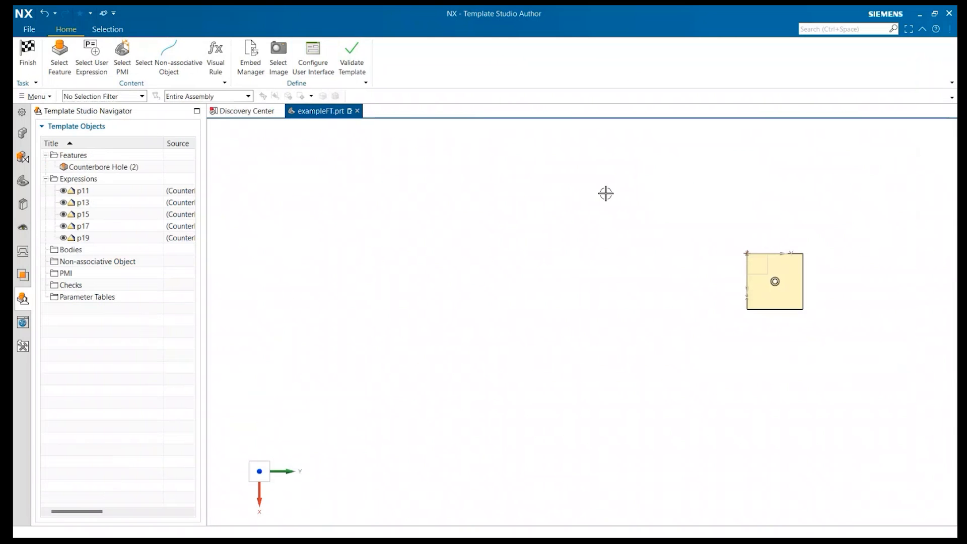
pyautogui.click(28, 50)
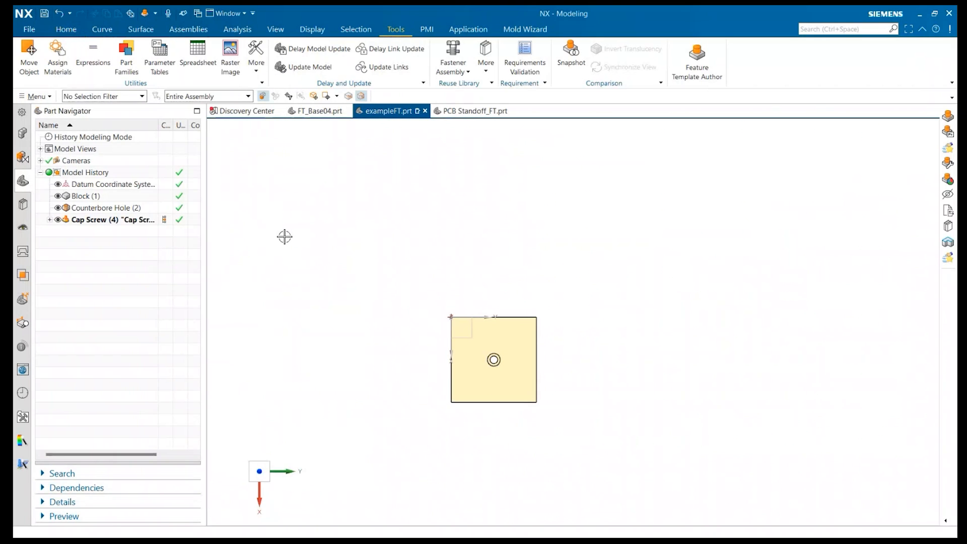
pyautogui.click(29, 29)
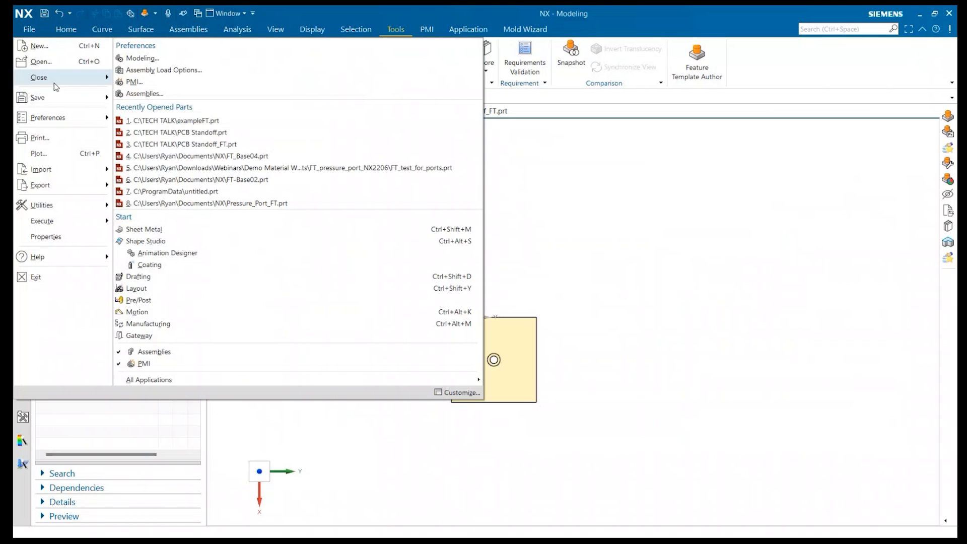
pyautogui.moveTo(57, 101)
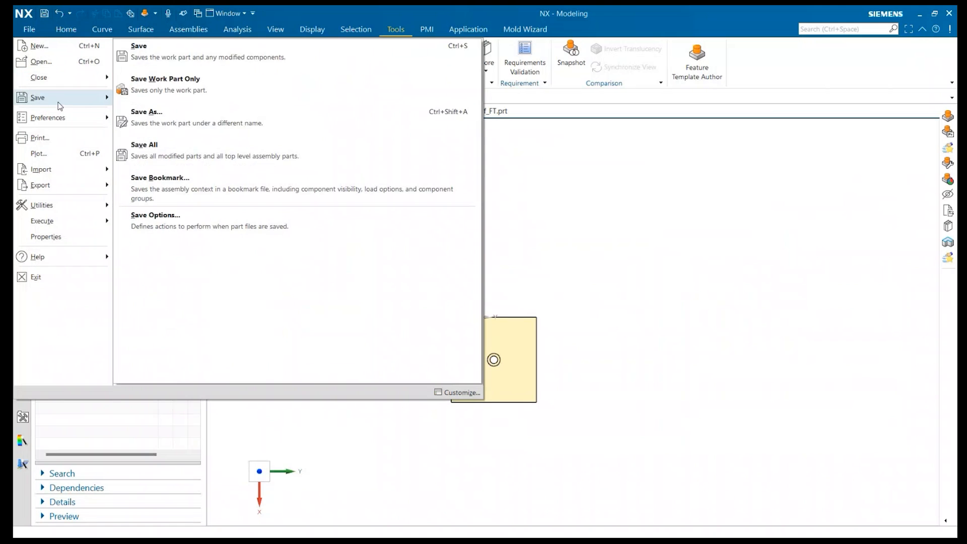
pyautogui.click(194, 62)
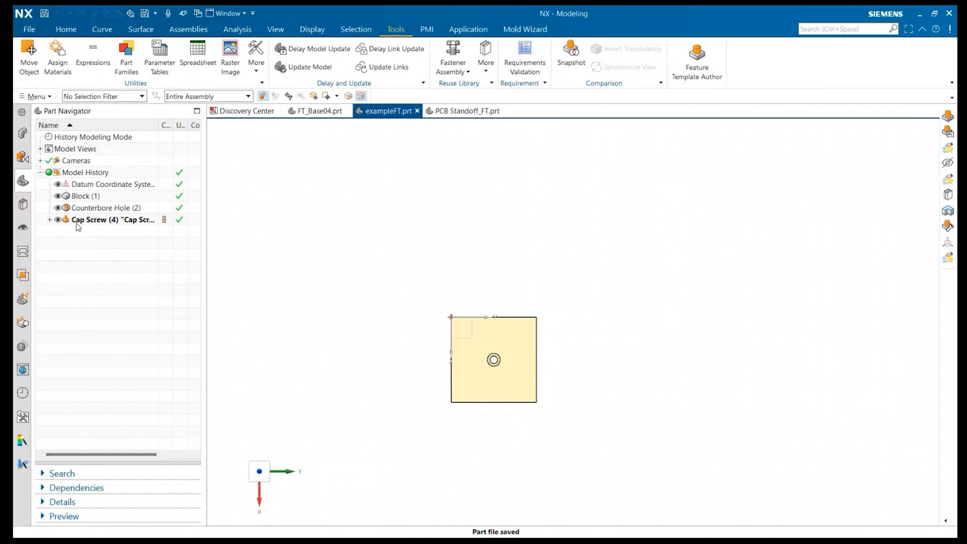
# Start inserting the exampleFT feature template from the Feature Template Examples library into FT_Base04.prt
pyautogui.click(22, 204)
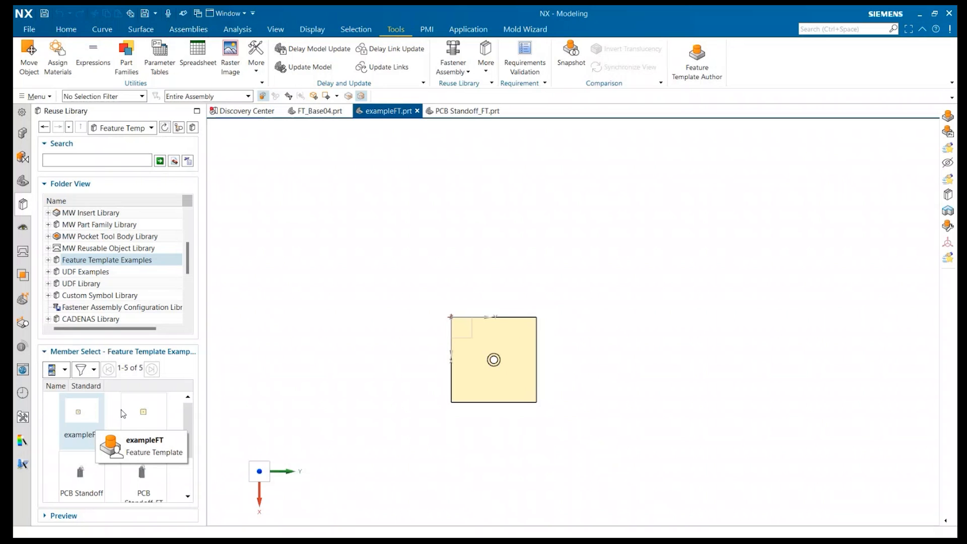
pyautogui.click(325, 111)
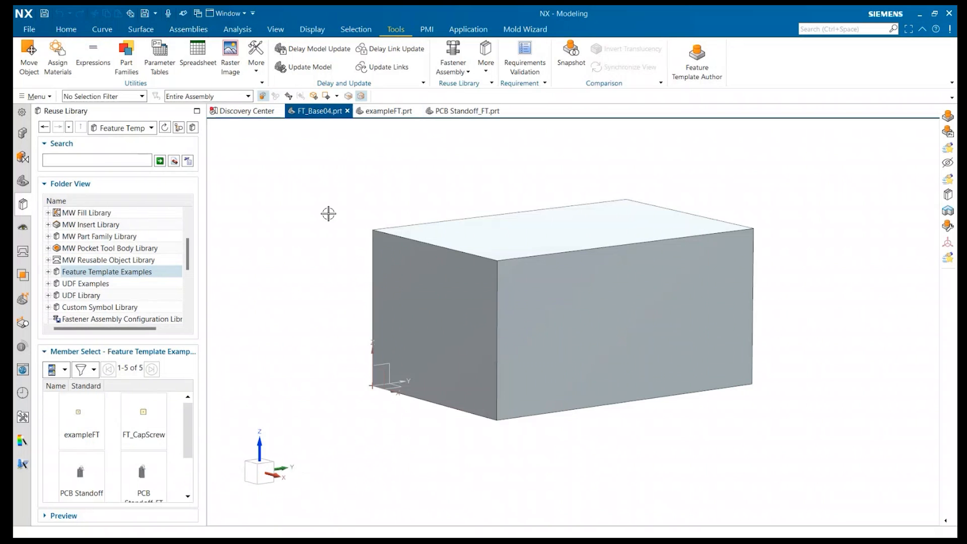
pyautogui.moveTo(438, 218); pyautogui.dragTo(410, 281, button='middle')
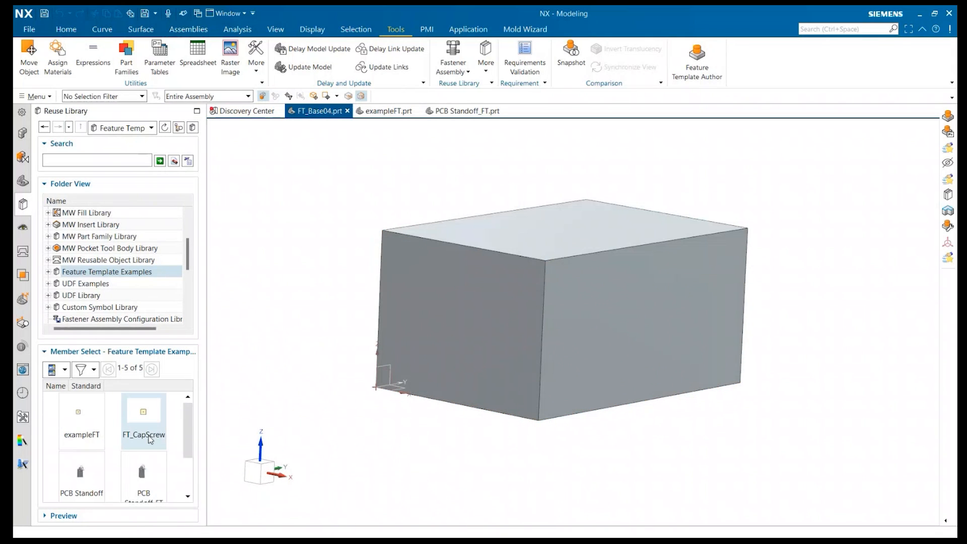
pyautogui.moveTo(85, 427)
pyautogui.mouseDown()
pyautogui.moveTo(171, 413)
pyautogui.moveTo(277, 359)
pyautogui.moveTo(81, 422)
pyautogui.mouseUp()
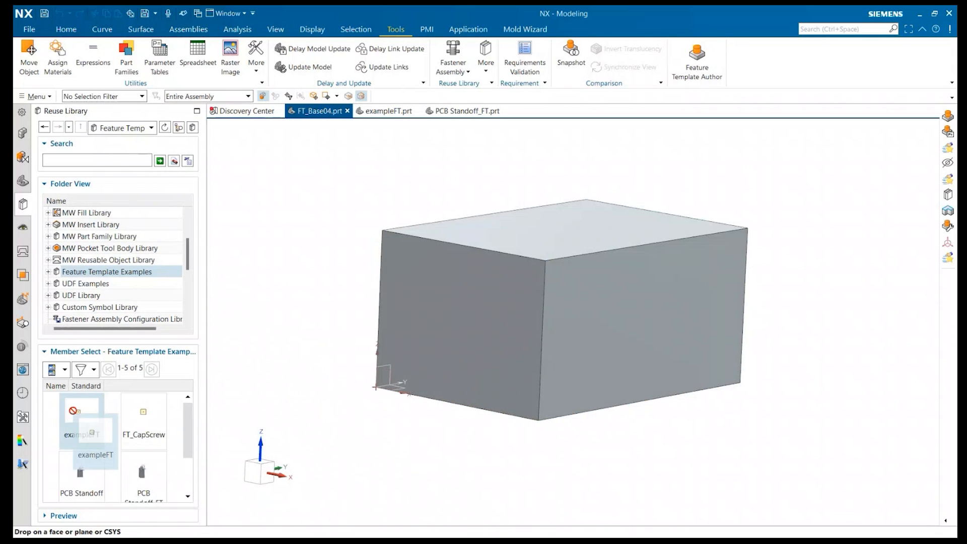
pyautogui.rightClick(86, 417)
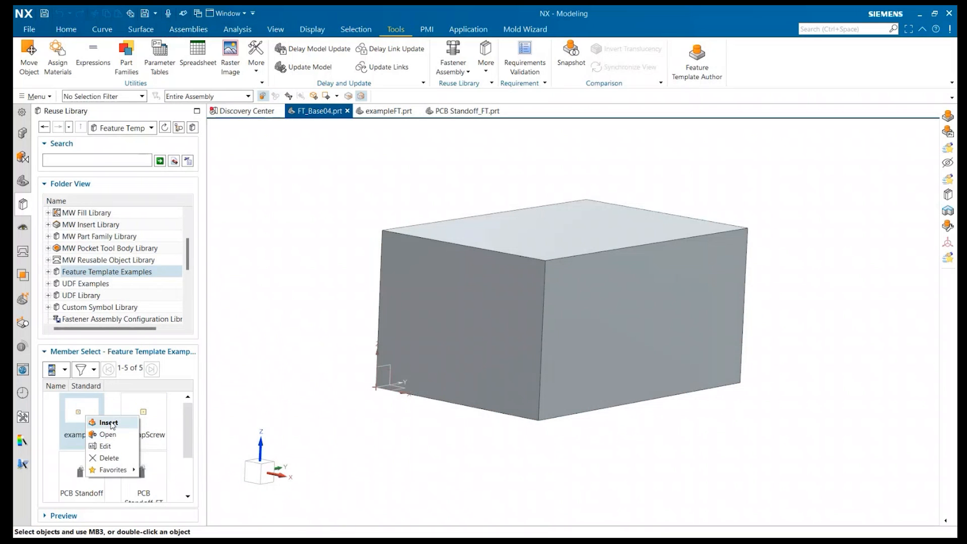
pyautogui.click(108, 422)
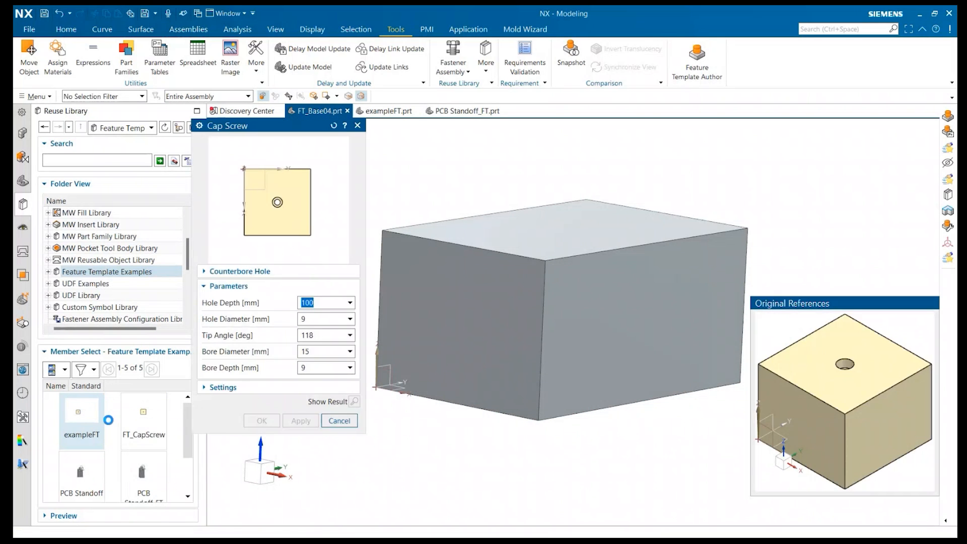
# Choose the block's front end face as the planar placement face and the block as the target body
pyautogui.scroll(-3, 444, 252)
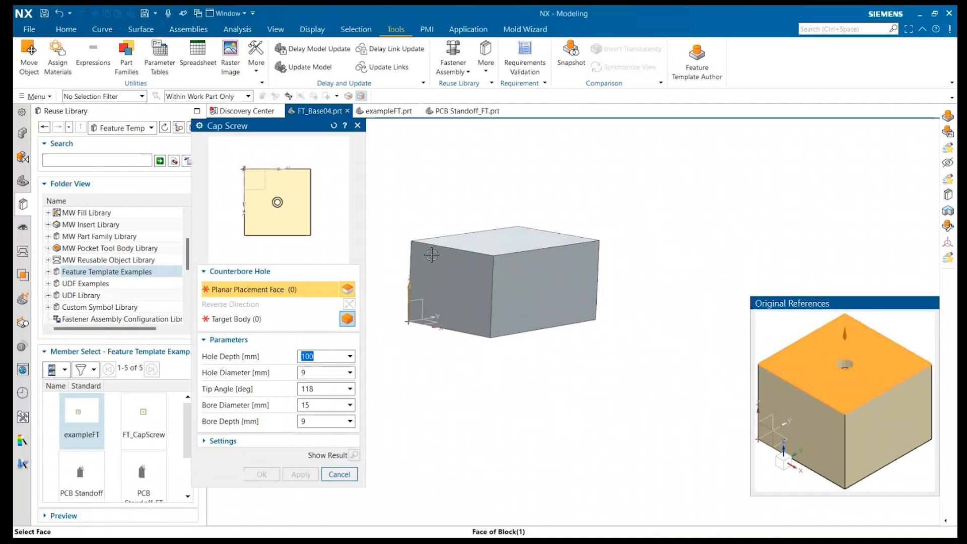
pyautogui.scroll(3, 398, 242)
pyautogui.moveTo(456, 236); pyautogui.dragTo(414, 234, button='middle')
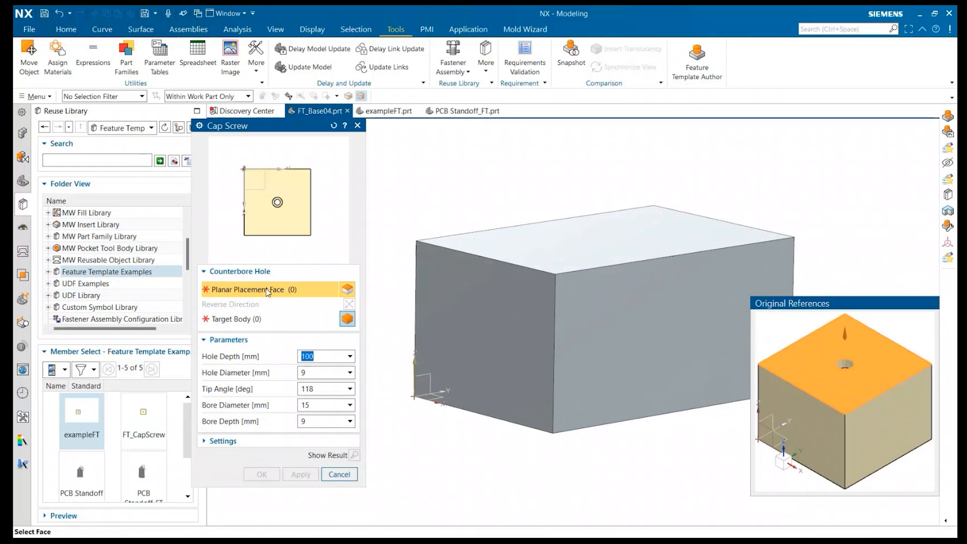
pyautogui.click(506, 302)
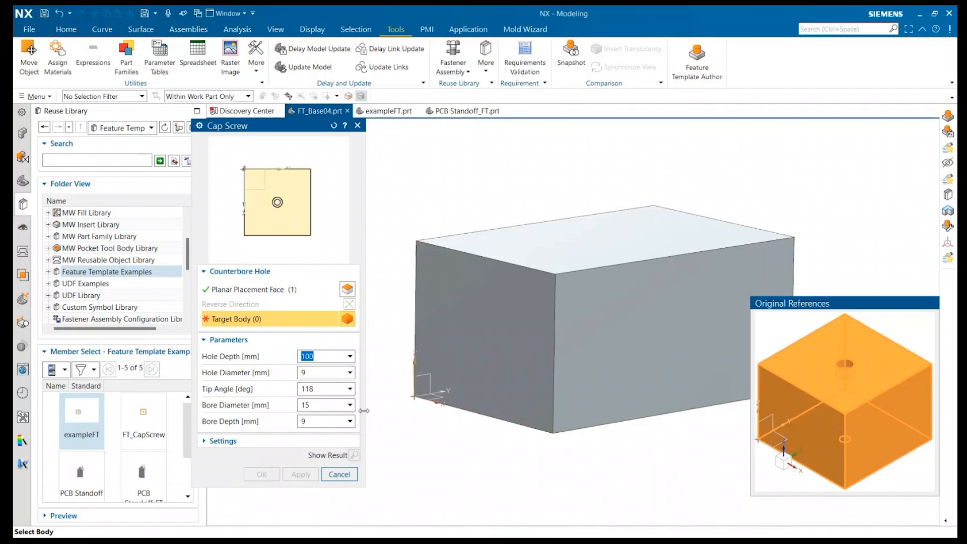
pyautogui.click(563, 275)
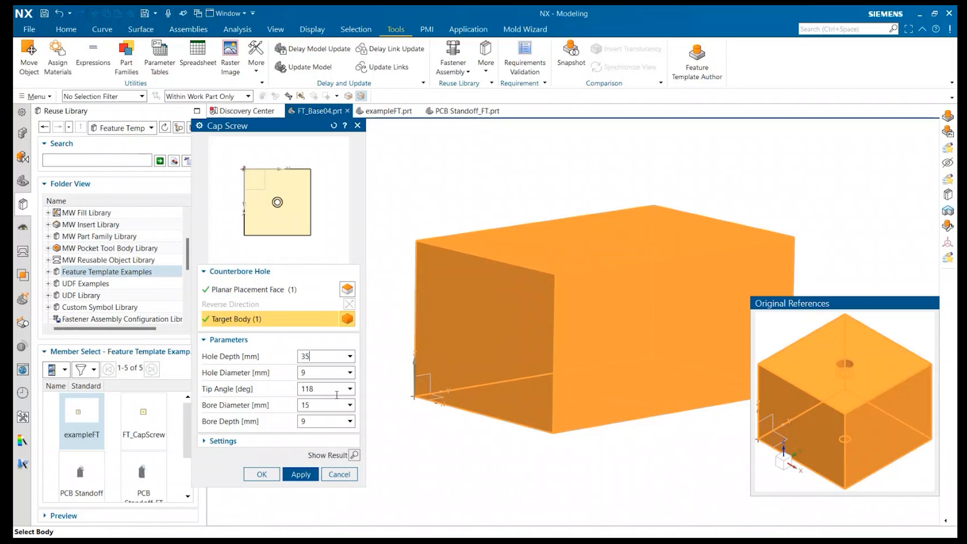
# Set the hole depth to 35 mm, hole diameter to 10 mm and tip angle to 150 degrees, and accept the Cap Screw parameters
pyautogui.click(321, 372)
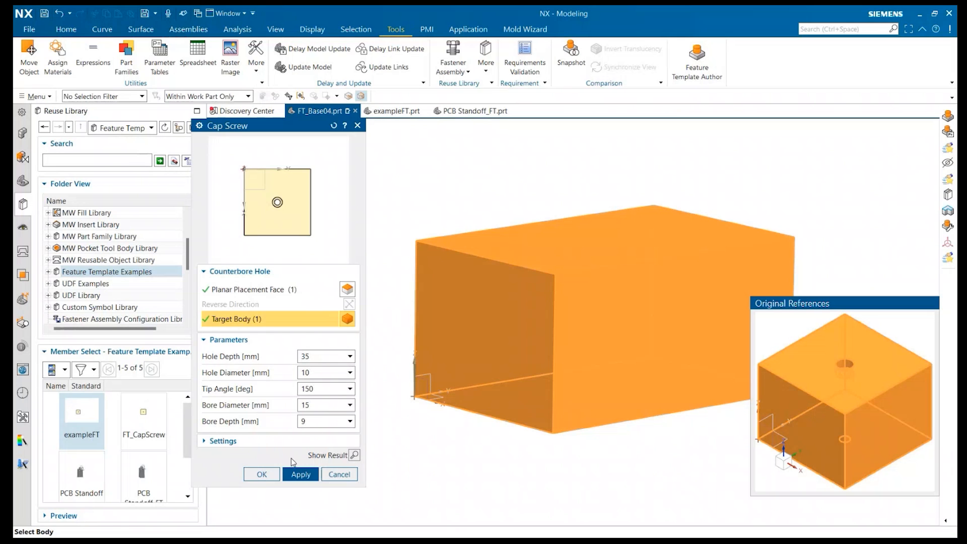
pyautogui.click(216, 440)
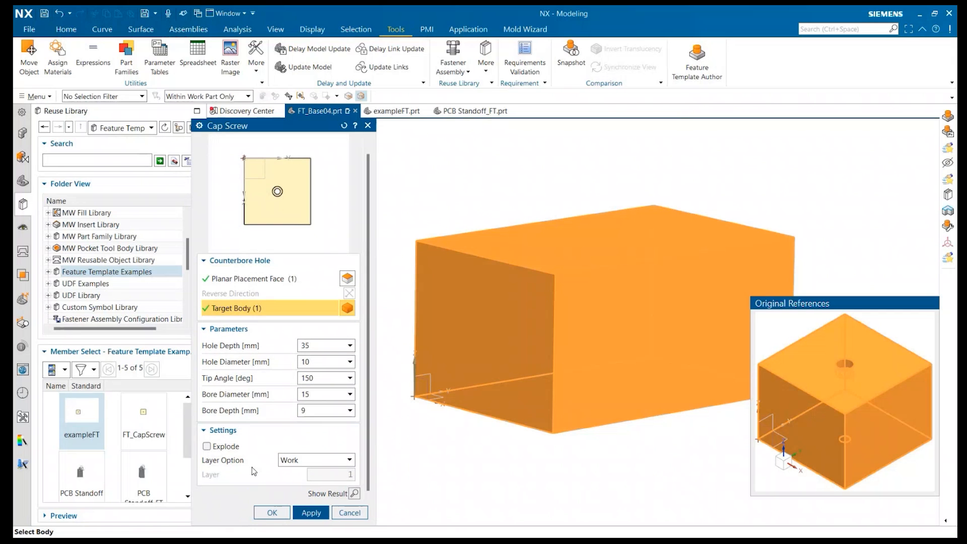
pyautogui.click(223, 430)
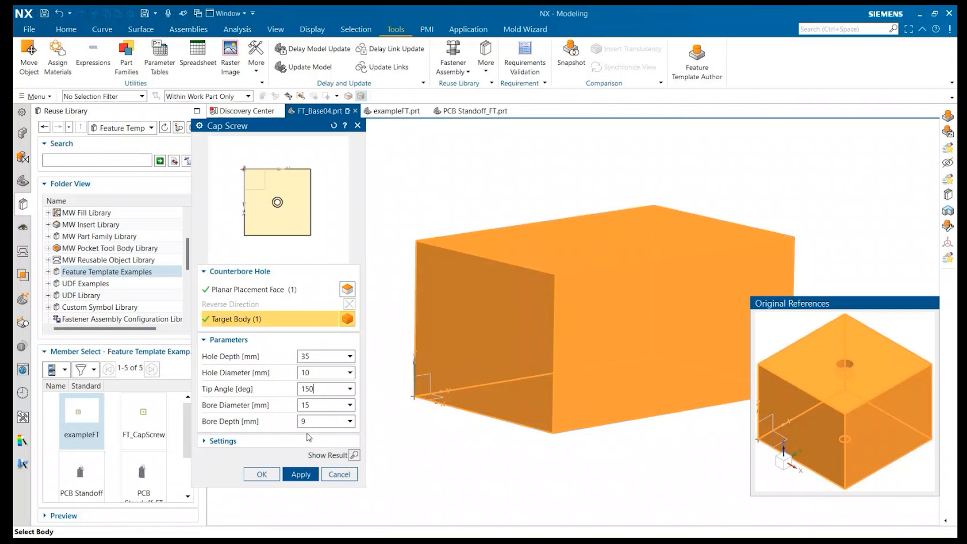
pyautogui.click(261, 474)
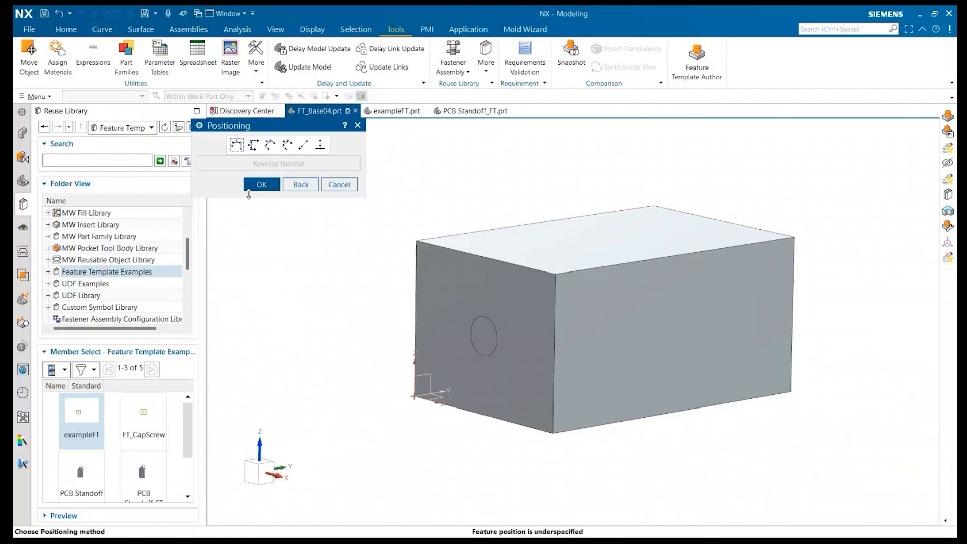
# Position the hole with a perpendicular dimension of 40 mm from the front face's vertical edge at the coordinate system, and complete the placement
pyautogui.moveTo(261, 132); pyautogui.dragTo(277, 150)
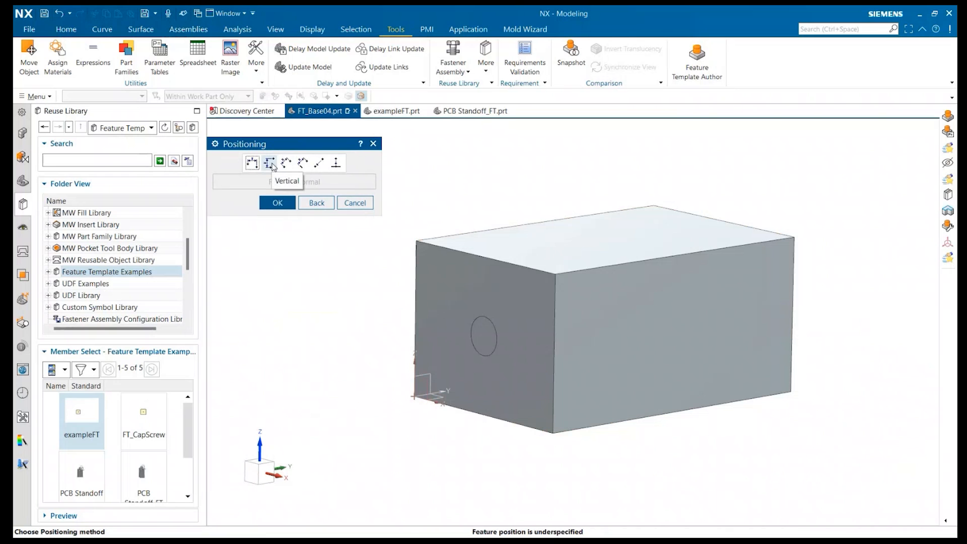
pyautogui.click(301, 167)
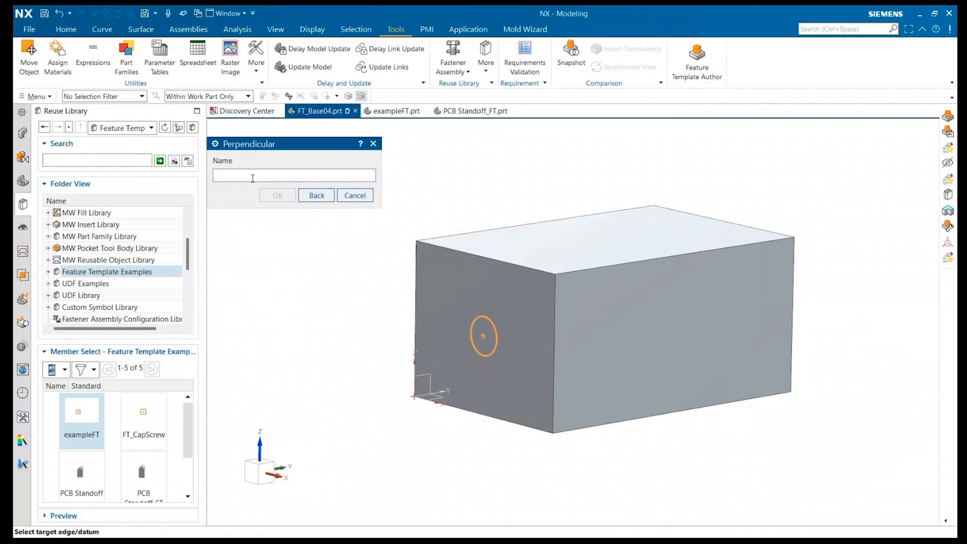
pyautogui.moveTo(487, 312); pyautogui.dragTo(514, 313, button='middle')
pyautogui.click(514, 313)
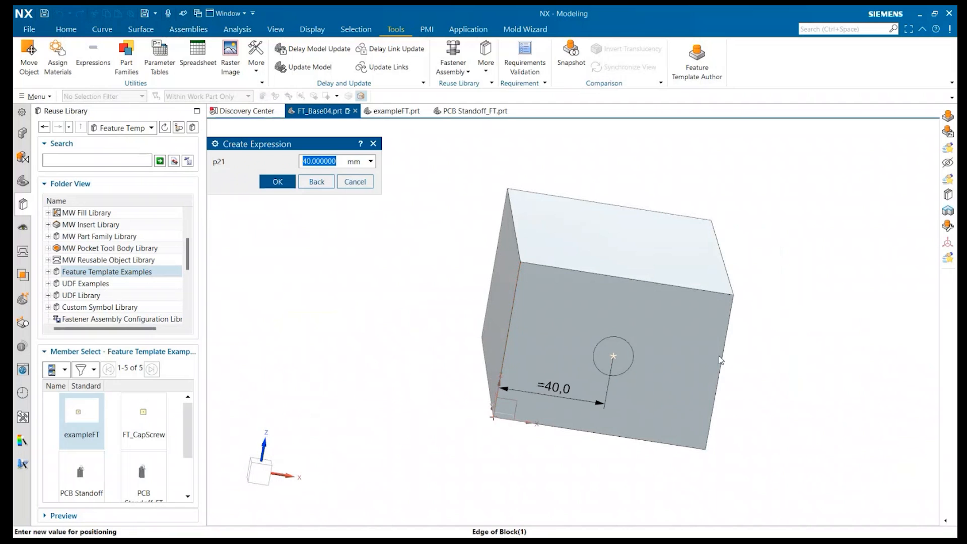
pyautogui.moveTo(718, 345); pyautogui.dragTo(549, 380, button='middle')
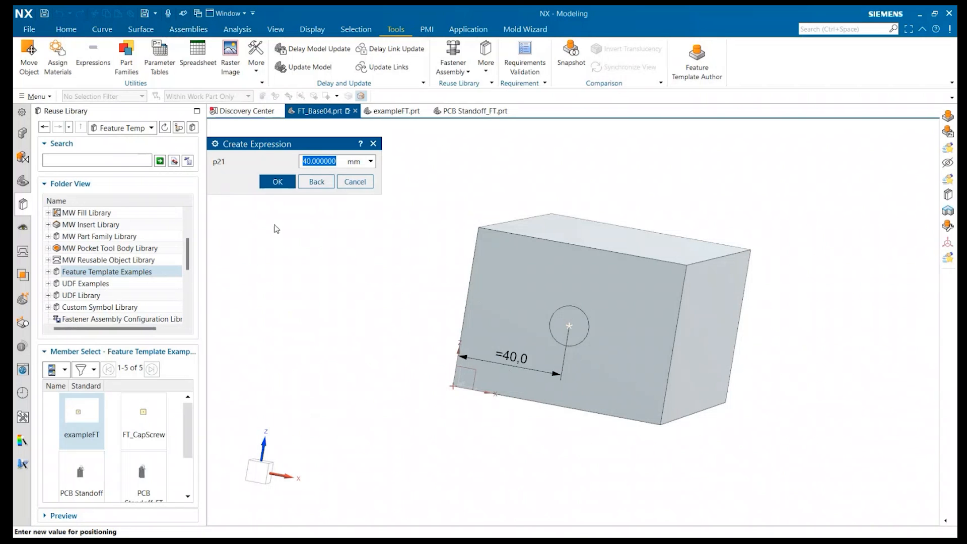
pyautogui.click(277, 183)
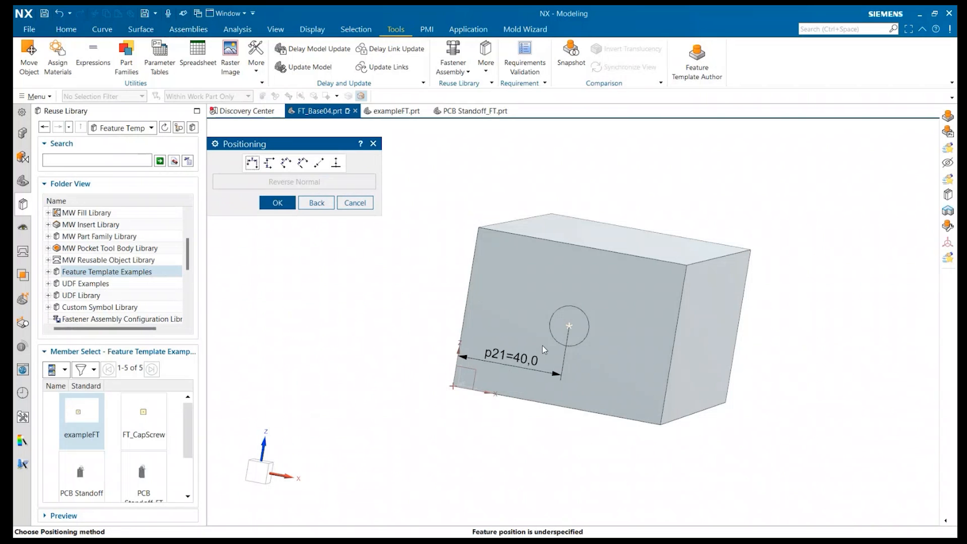
pyautogui.click(277, 202)
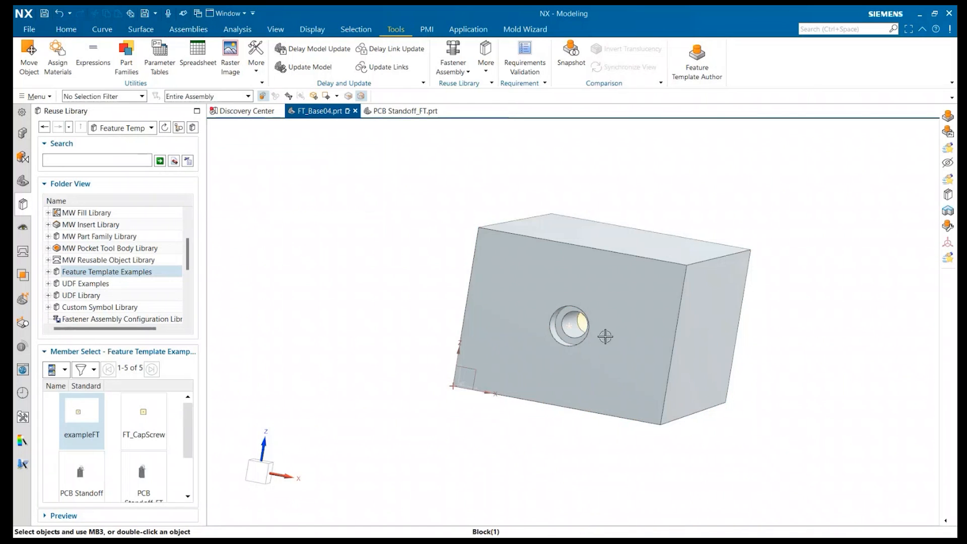
# Insert exampleFT again, using the block's top face for placement and the block as target body, and proceed to positioning
pyautogui.moveTo(606, 335); pyautogui.dragTo(591, 360, button='middle')
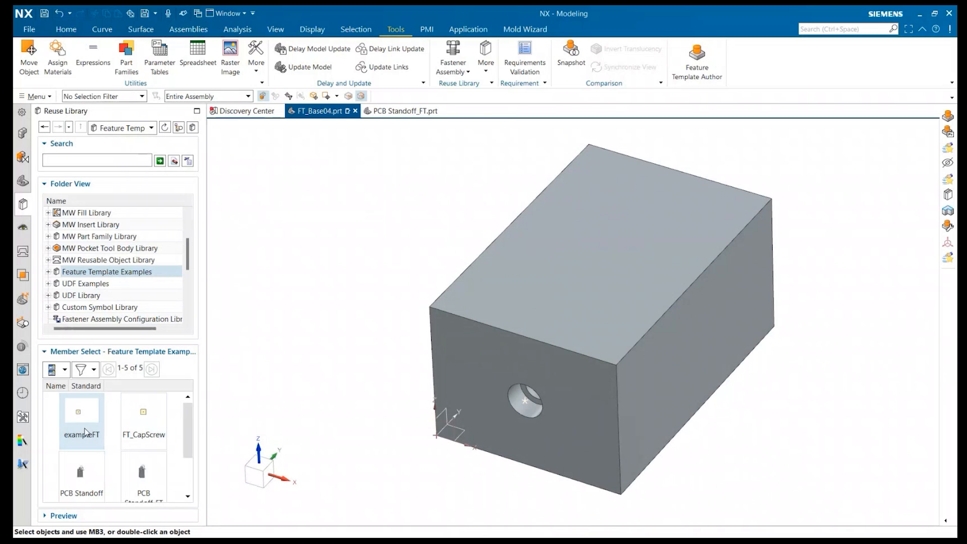
pyautogui.moveTo(80, 432); pyautogui.dragTo(267, 444)
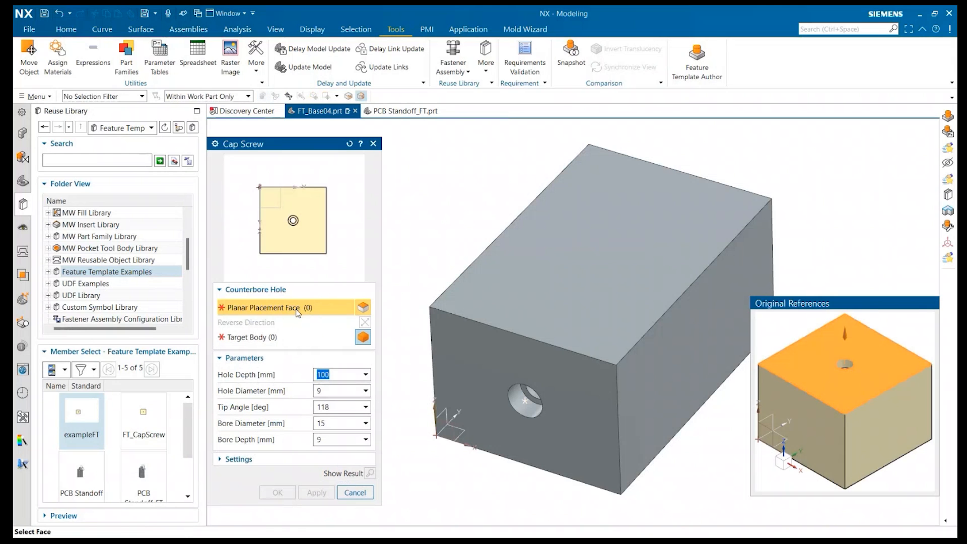
pyautogui.click(516, 304)
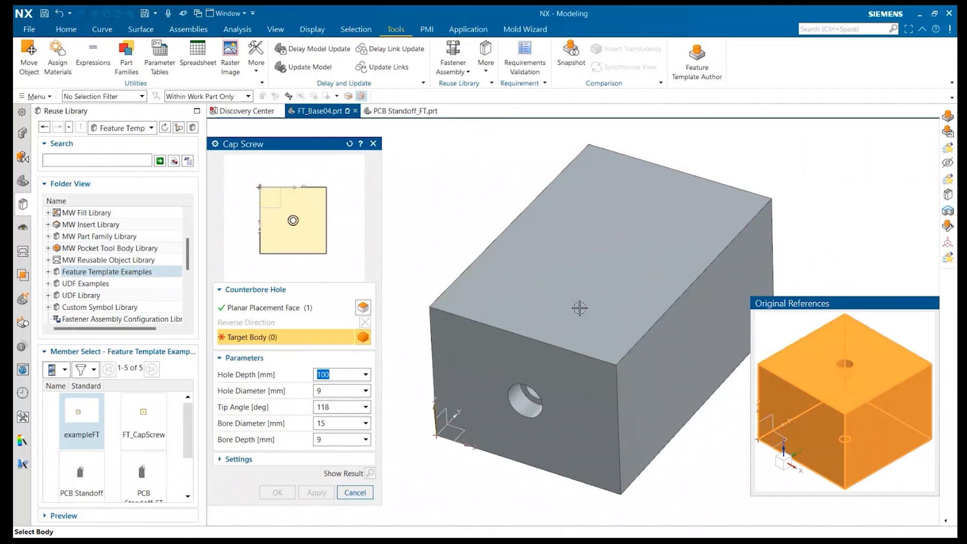
pyautogui.click(579, 278)
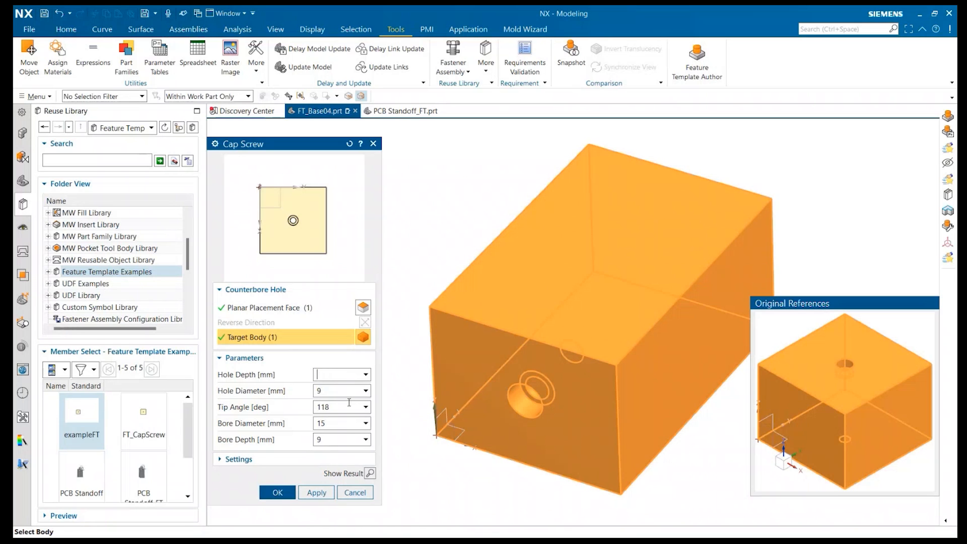
pyautogui.click(286, 492)
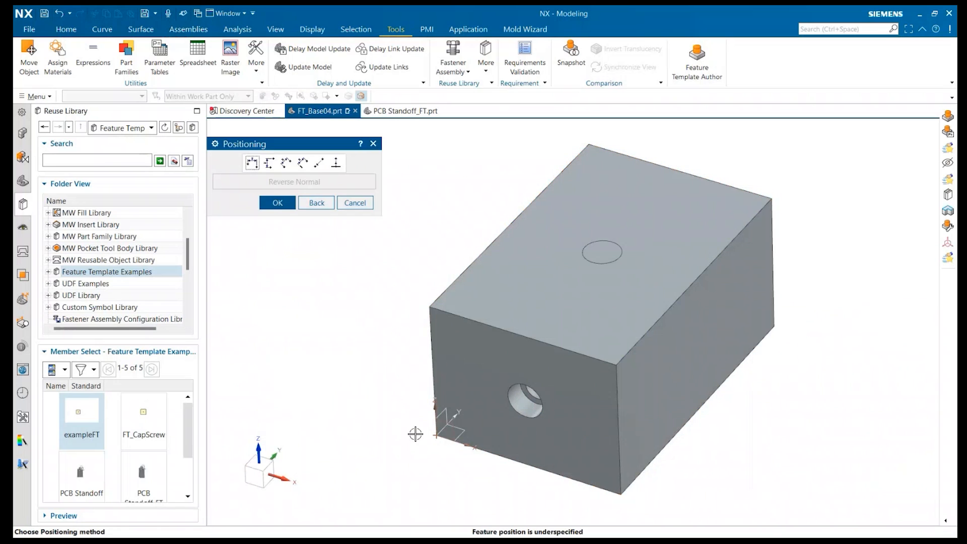
# Position the second hole with a perpendicular dimension of 80 mm from the top face's front edge, and complete the placement
pyautogui.click(302, 163)
pyautogui.click(519, 333)
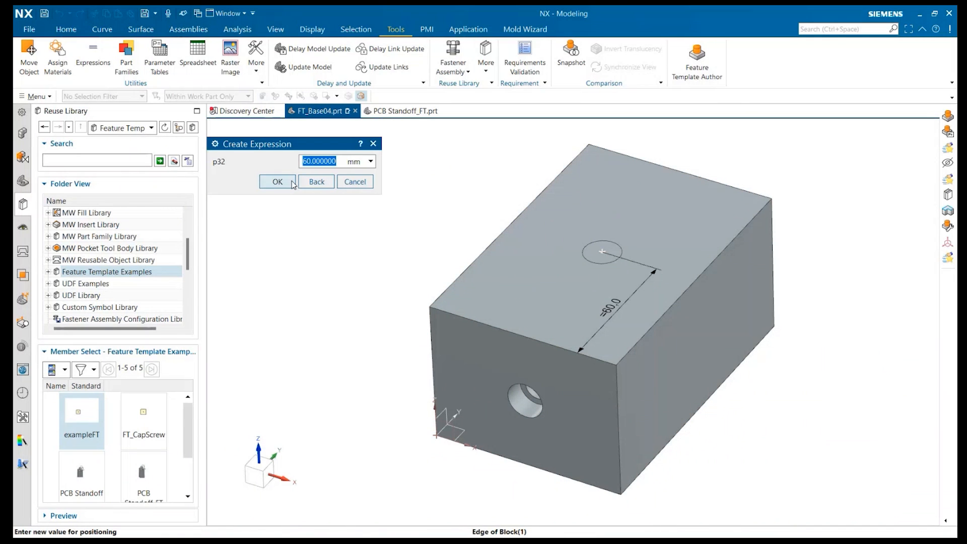
pyautogui.click(338, 162)
pyautogui.press('BackSpace')
pyautogui.press('BackSpace')
pyautogui.press('BackSpace')
pyautogui.press('BackSpace')
pyautogui.press('BackSpace')
pyautogui.press('BackSpace')
pyautogui.press('BackSpace')
pyautogui.press('BackSpace')
pyautogui.press('BackSpace')
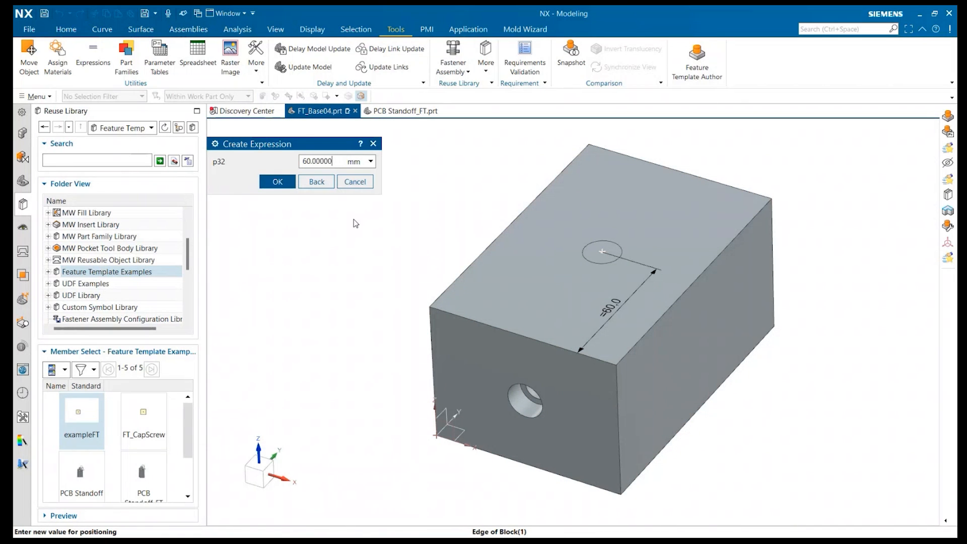
pyautogui.write('80')
pyautogui.click(277, 181)
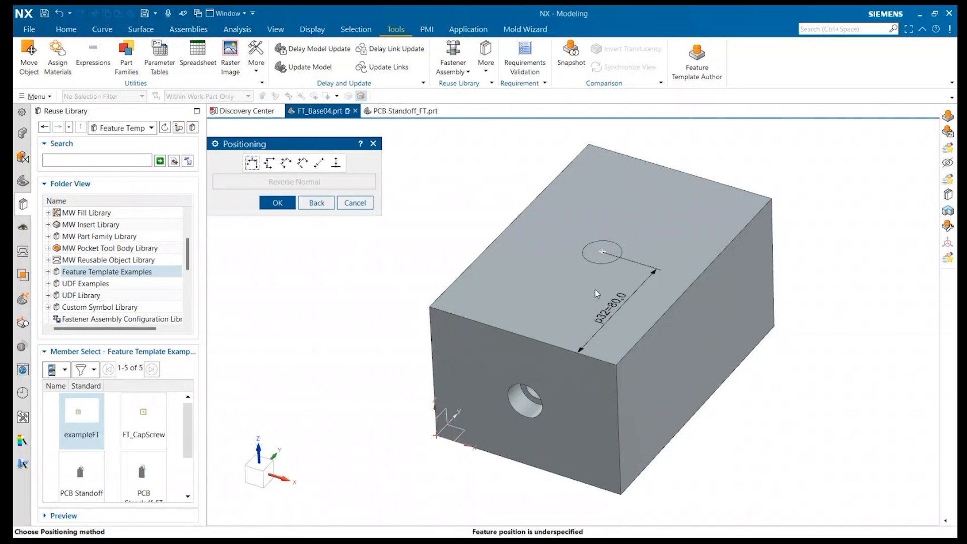
pyautogui.click(277, 202)
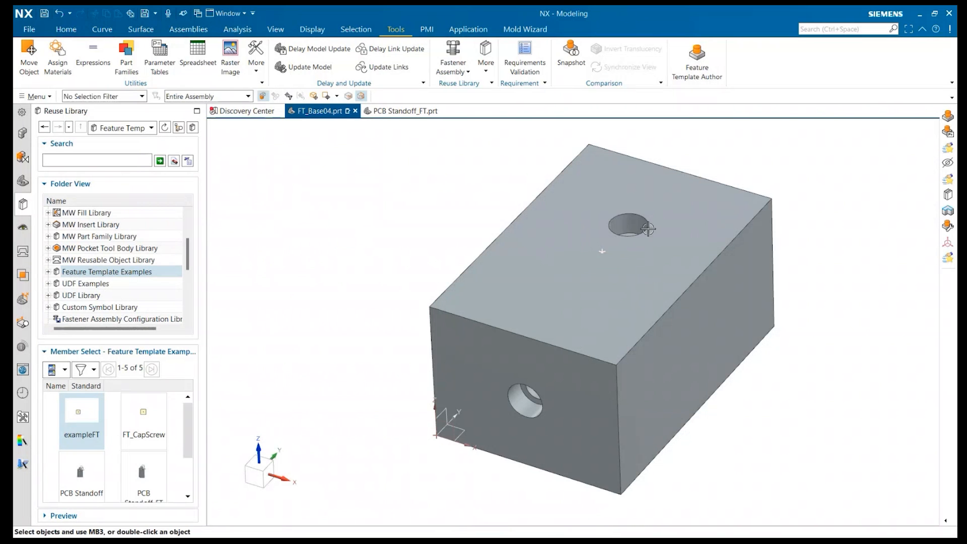
pyautogui.moveTo(647, 229)
pyautogui.mouseDown(button='middle')
pyautogui.moveTo(645, 257)
pyautogui.moveTo(605, 282)
pyautogui.moveTo(650, 233)
pyautogui.mouseUp(button='middle')
pyautogui.press('Home')
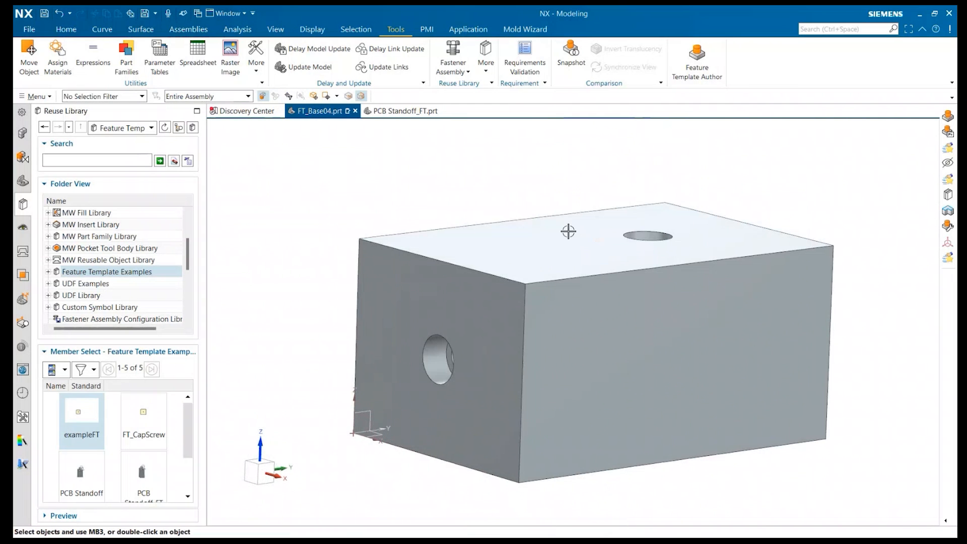
# Turn on the clip section to inspect both counterbore holes in the block in cross-section
pyautogui.click(275, 29)
pyautogui.click(455, 56)
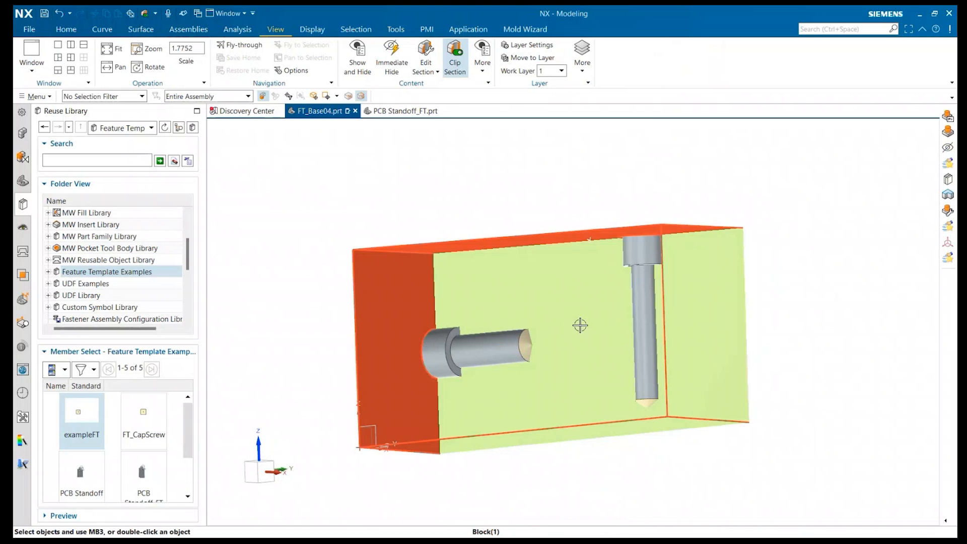
pyautogui.moveTo(578, 325); pyautogui.dragTo(524, 342, button='middle')
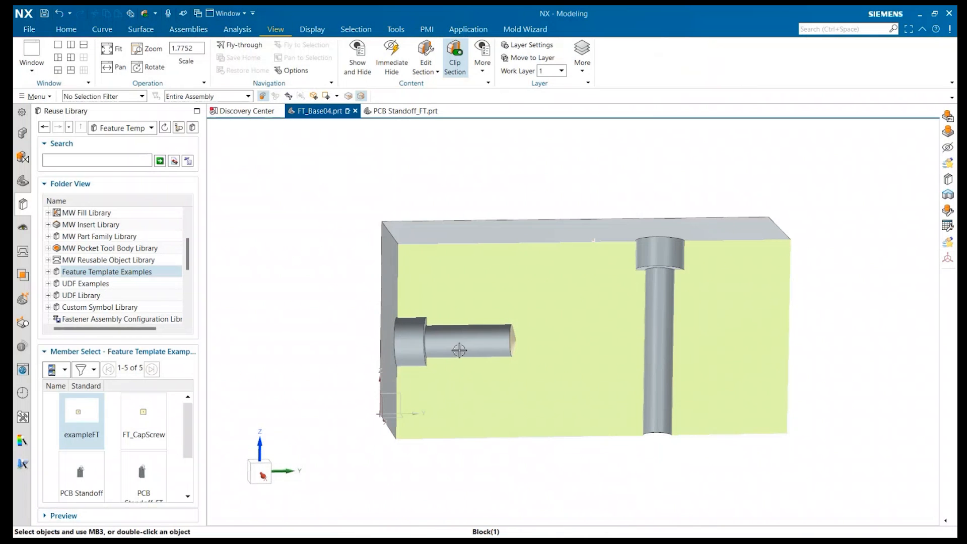
pyautogui.doubleClick(423, 336)
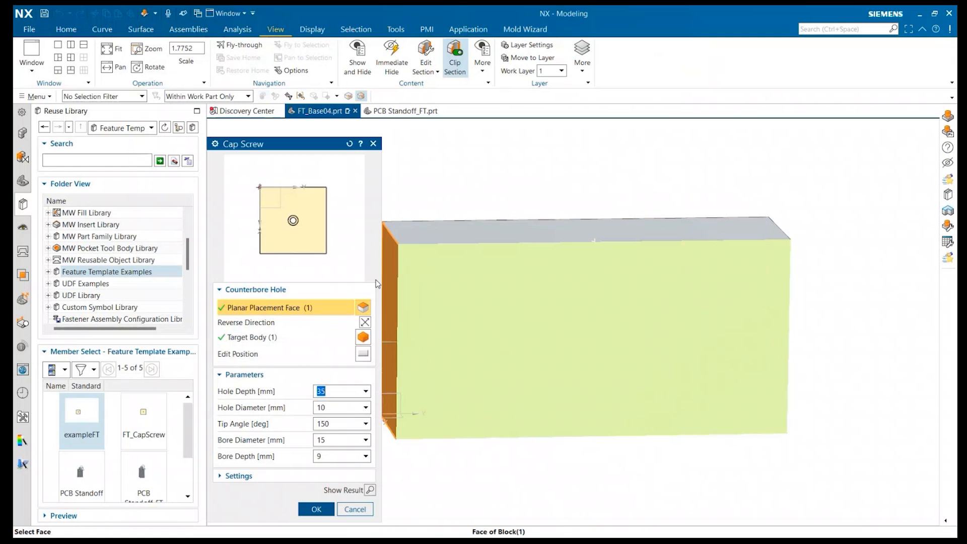
pyautogui.click(373, 144)
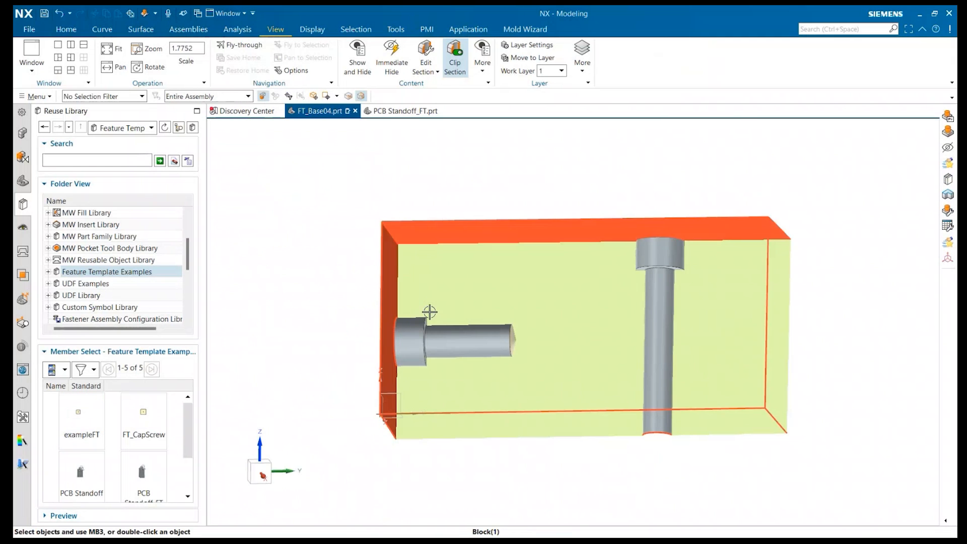
pyautogui.rightClick(419, 338)
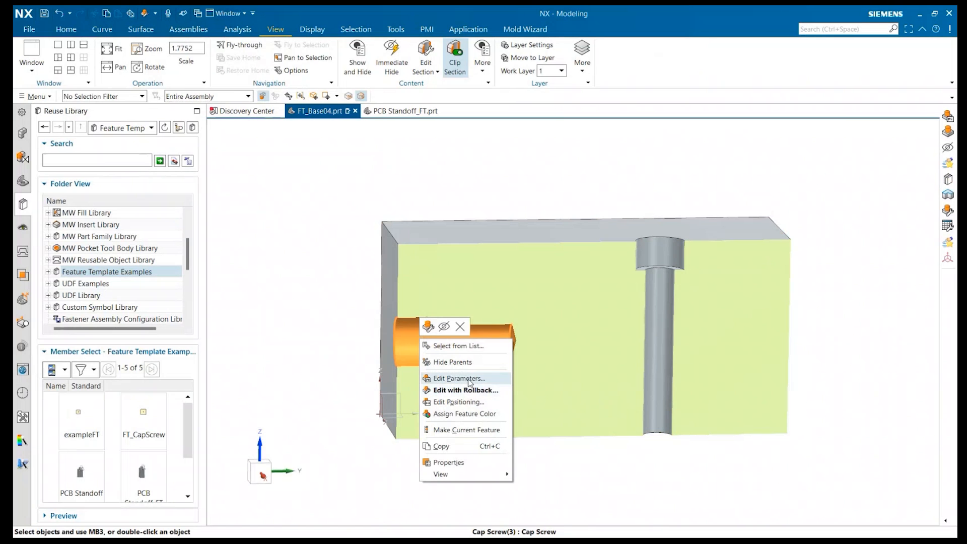
pyautogui.click(468, 383)
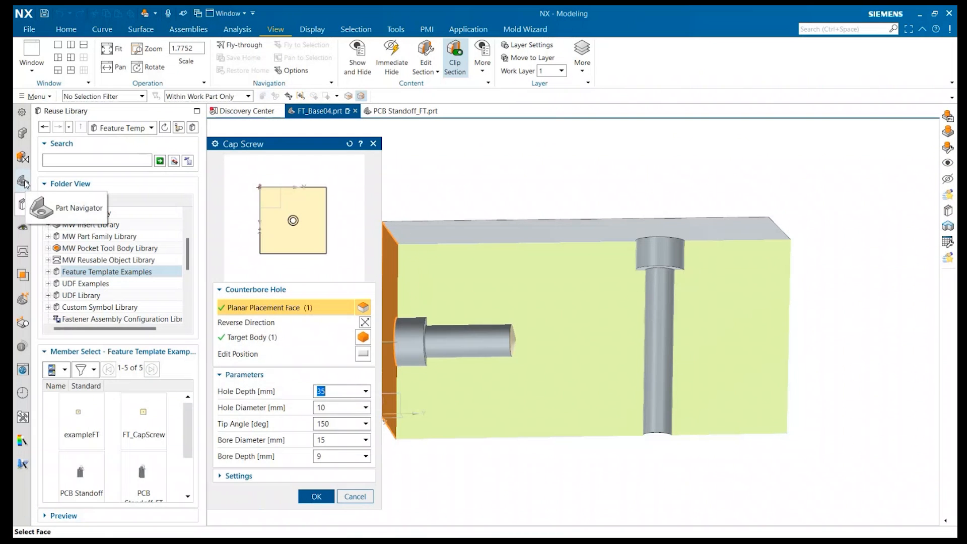
pyautogui.click(373, 144)
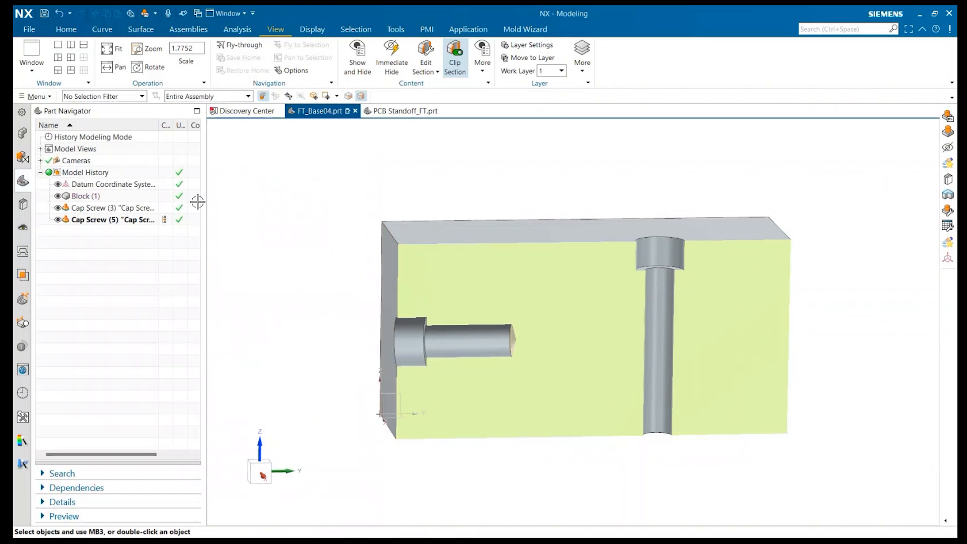
pyautogui.rightClick(105, 223)
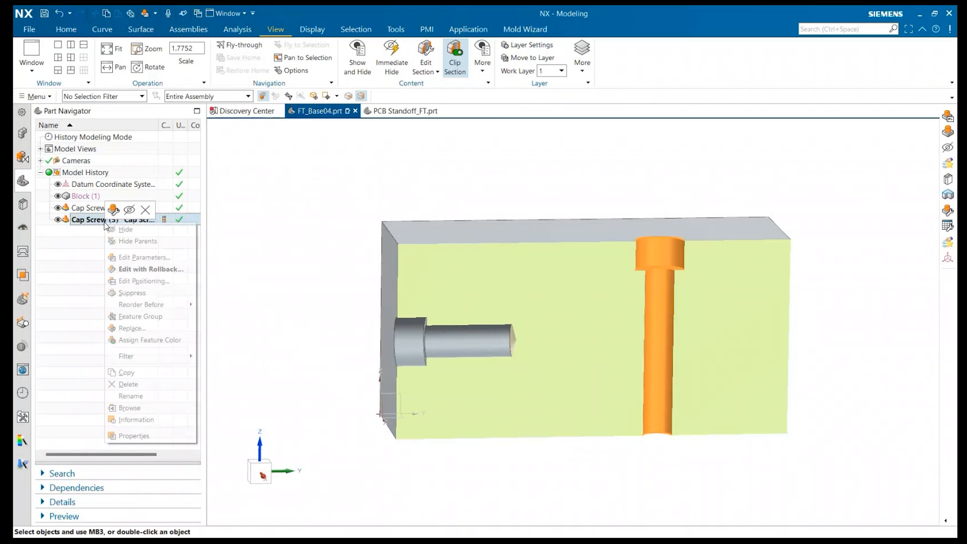
pyautogui.click(91, 250)
# Edit the parameters of Cap Screw (3), setting the hole depth to 80 mm, and accept the change
pyautogui.click(93, 210)
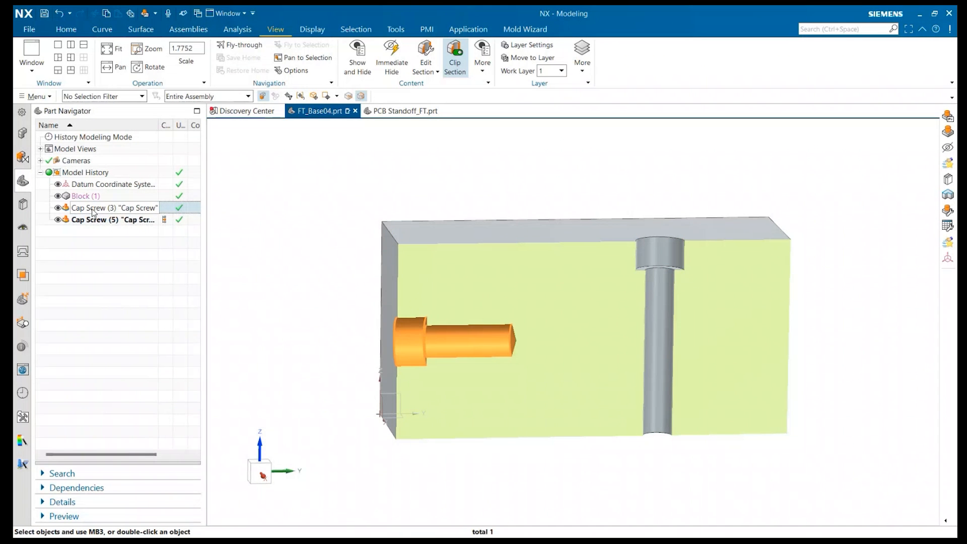
pyautogui.rightClick(92, 211)
pyautogui.click(121, 244)
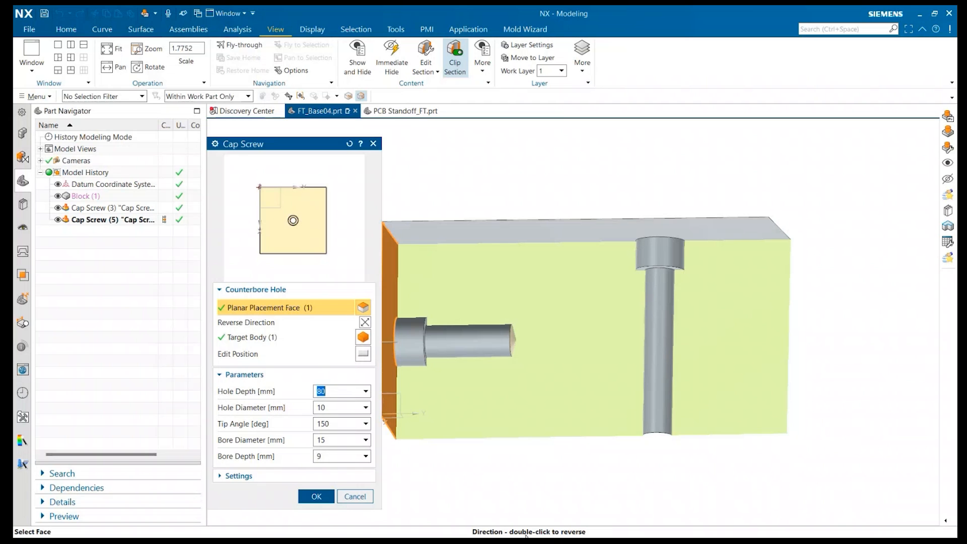
pyautogui.click(337, 394)
pyautogui.click(308, 499)
pyautogui.moveTo(646, 442); pyautogui.dragTo(628, 395, button='middle')
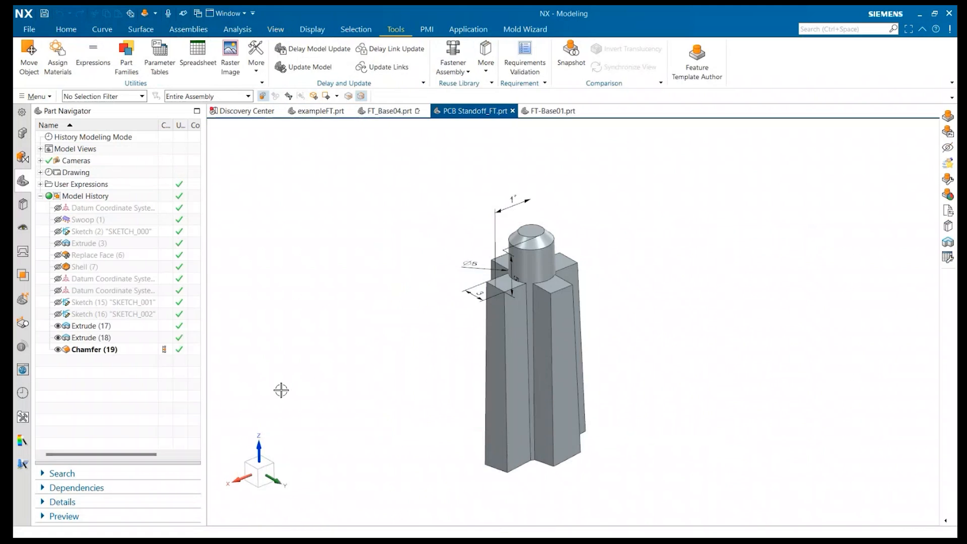
# Start a new feature template from PCB Standoff_FT.prt in the Feature Template Examples library
pyautogui.moveTo(558, 283); pyautogui.dragTo(403, 328, button='middle')
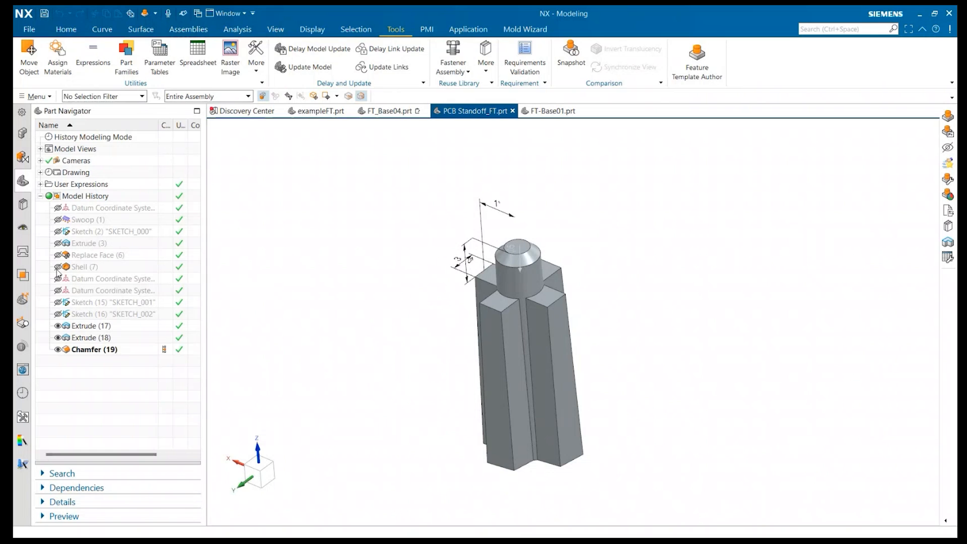
pyautogui.click(23, 204)
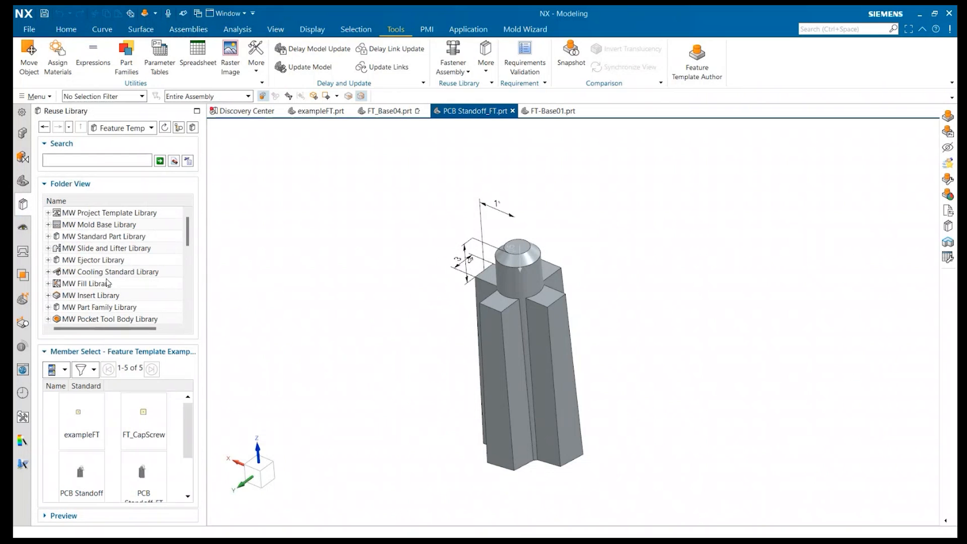
pyautogui.scroll(-2, 118, 284)
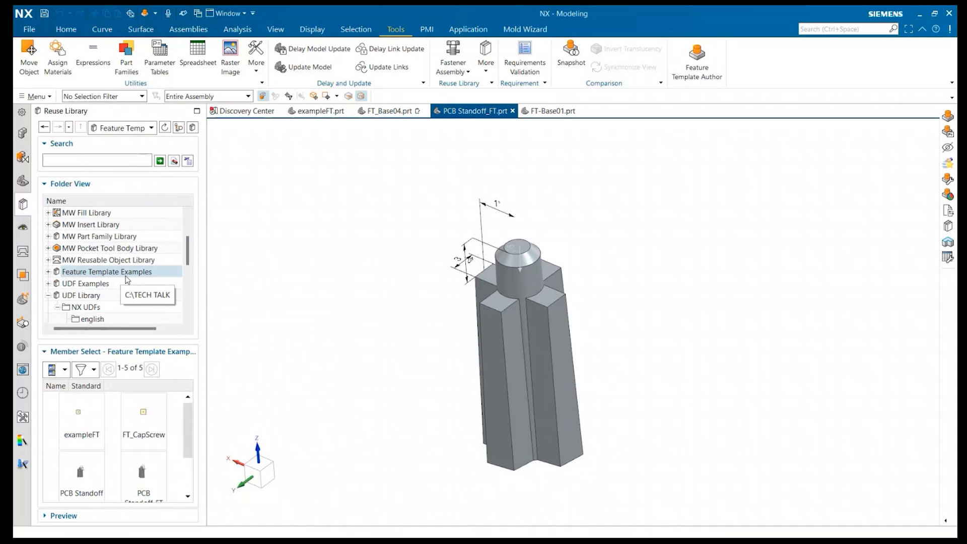
pyautogui.rightClick(91, 273)
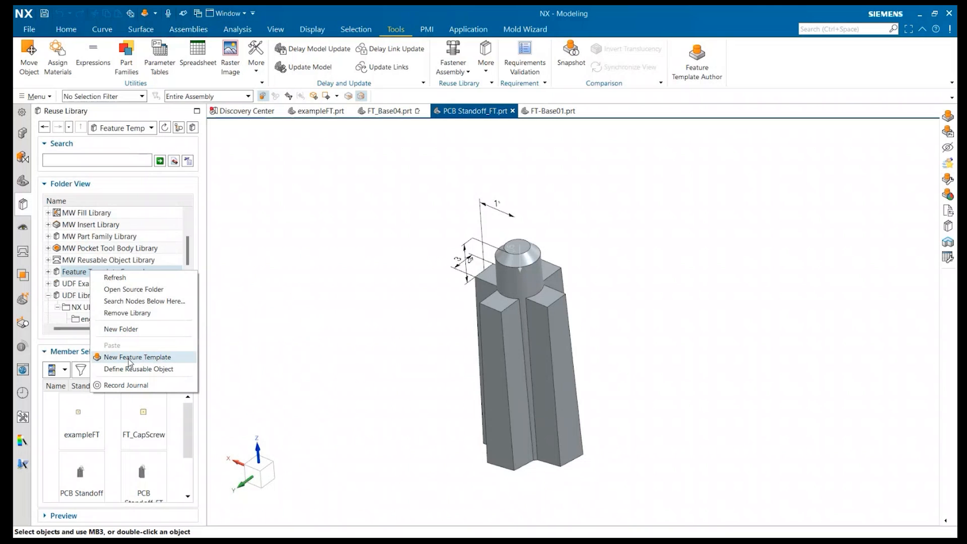
pyautogui.click(130, 361)
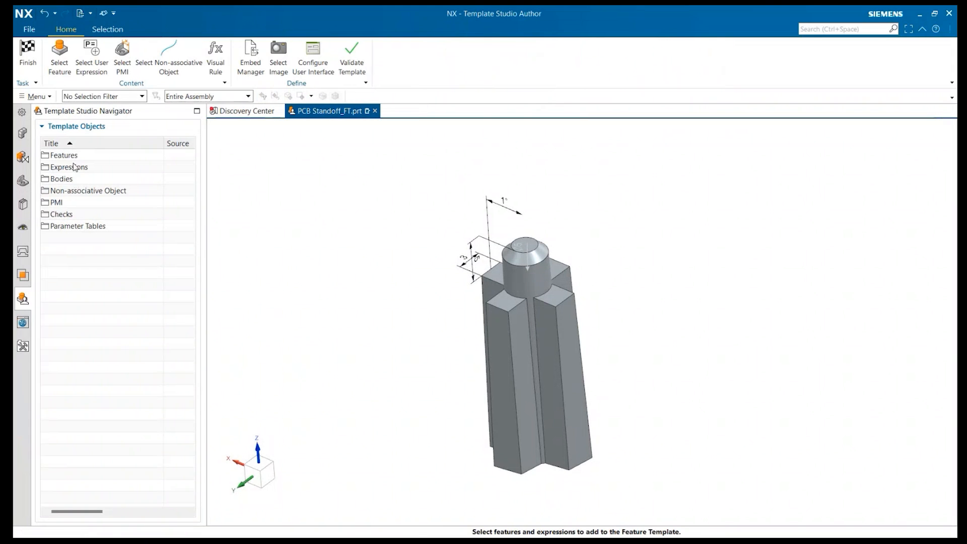
pyautogui.moveTo(74, 176); pyautogui.dragTo(75, 192)
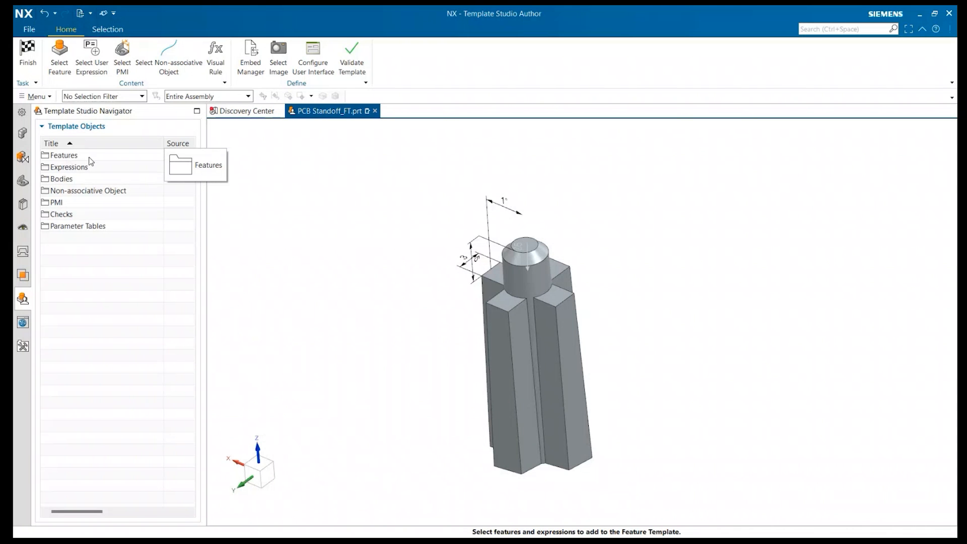
# Select the features from TEMPLATE START DATUM CSYS(14) through Chamfer(19) for inclusion in the template definition
pyautogui.click(60, 69)
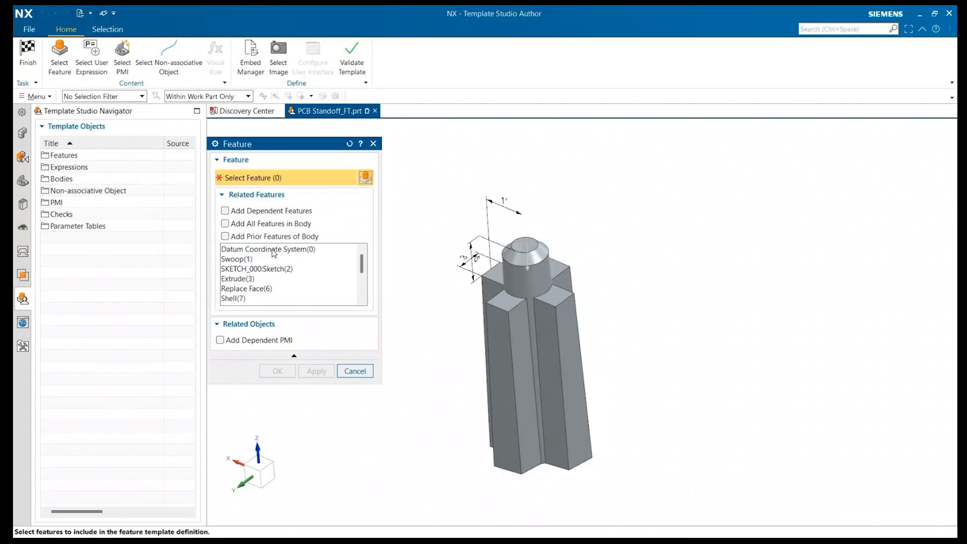
pyautogui.scroll(-3, 266, 260)
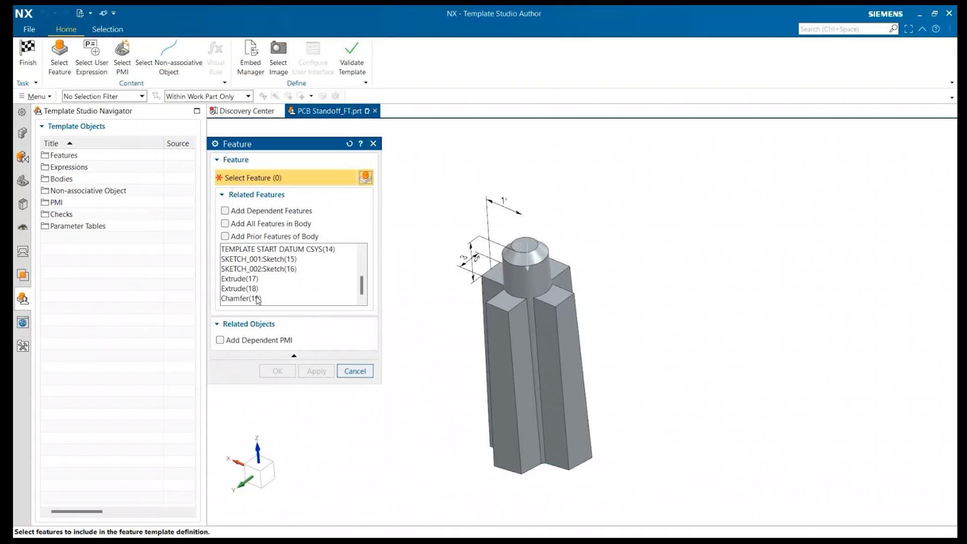
pyautogui.scroll(3, 259, 301)
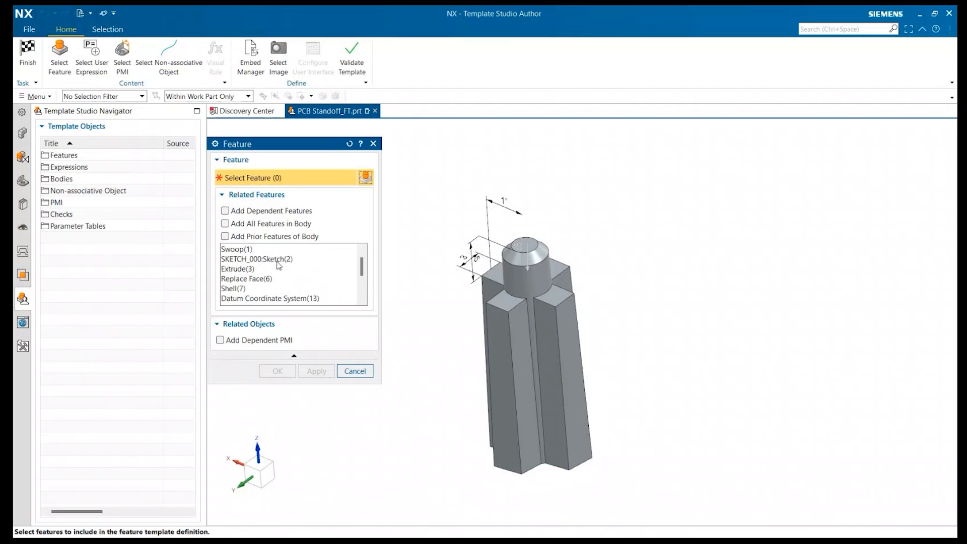
pyautogui.scroll(1, 278, 265)
pyautogui.scroll(-3, 279, 264)
pyautogui.click(282, 260)
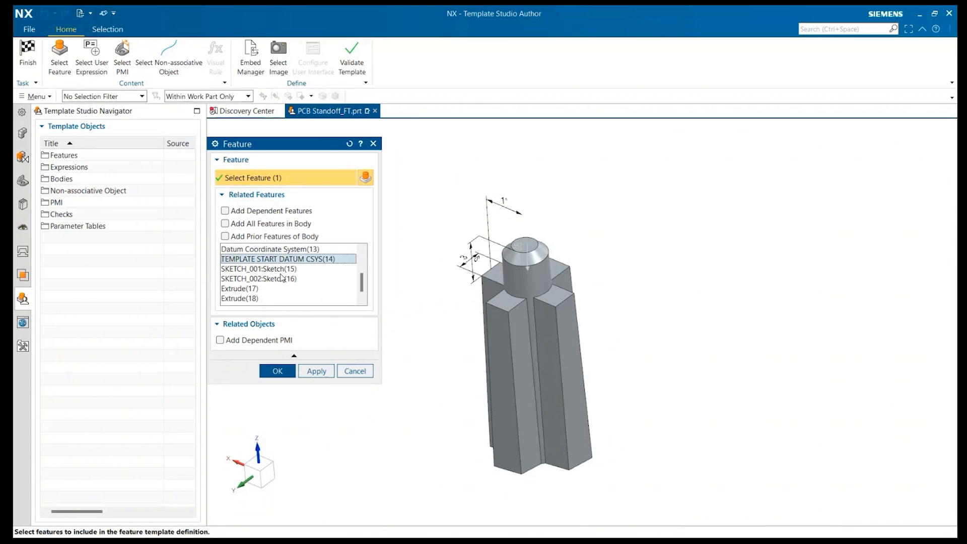
pyautogui.scroll(-1, 272, 281)
pyautogui.keyDown('shift'); pyautogui.click(259, 299); pyautogui.keyUp('shift')
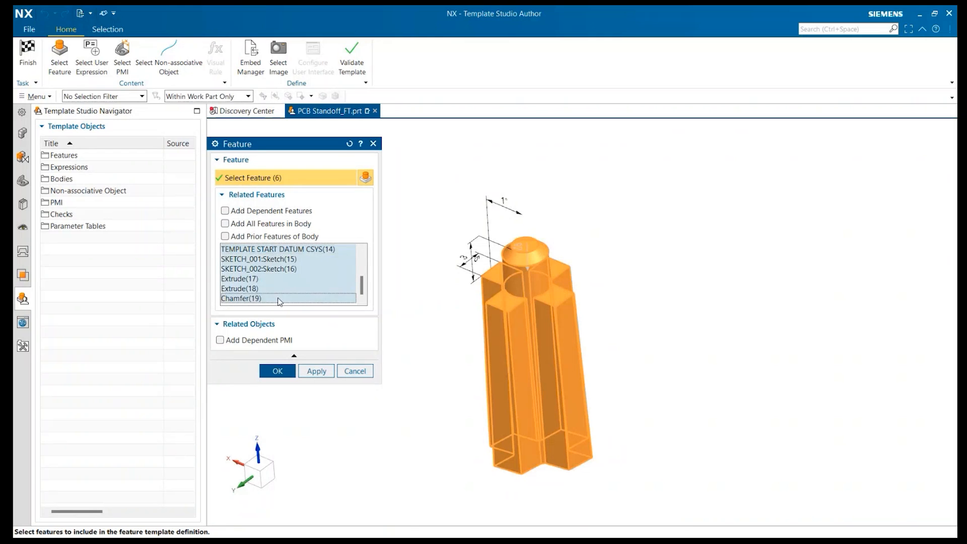
# Review the feature selection, include the dependent PMI, and add everything to the template
pyautogui.scroll(3, 282, 291)
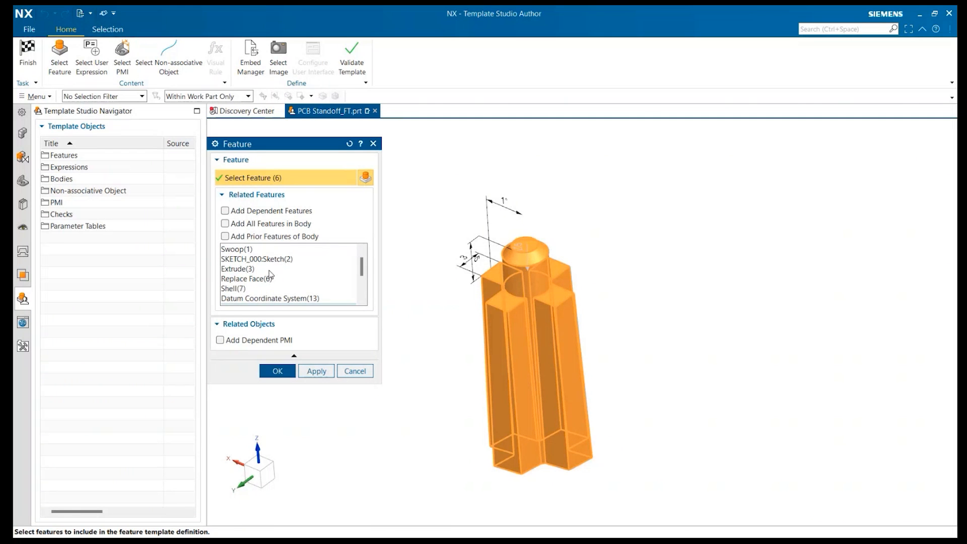
pyautogui.scroll(-3, 276, 281)
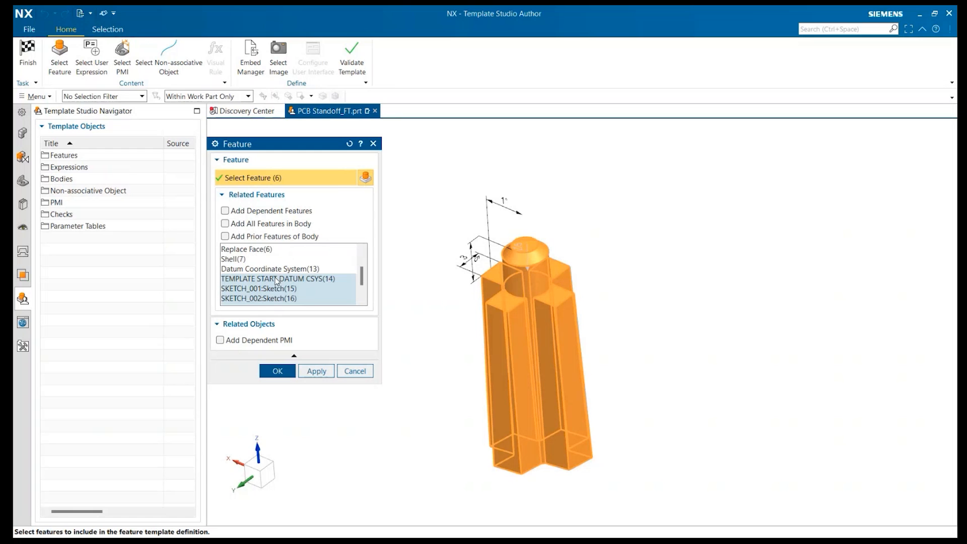
pyautogui.scroll(-1, 286, 288)
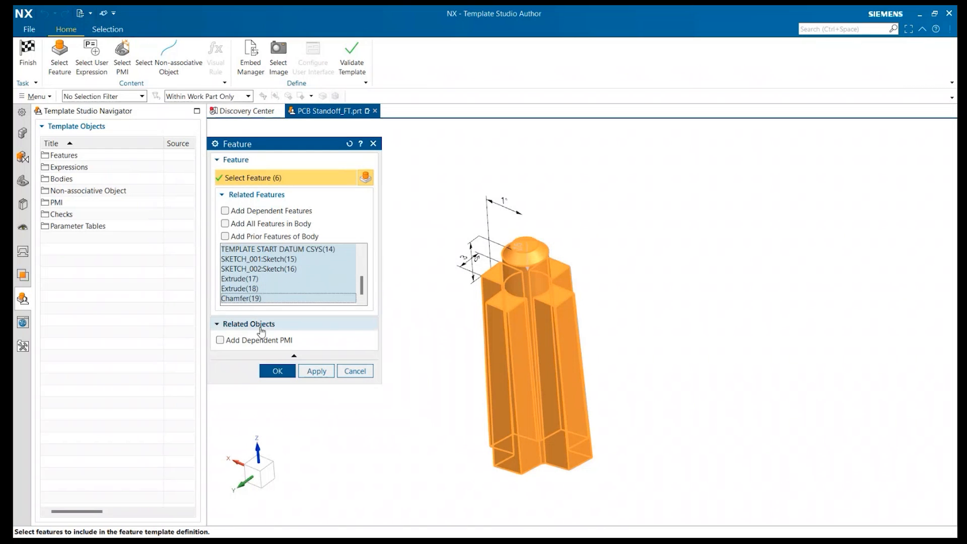
pyautogui.click(222, 341)
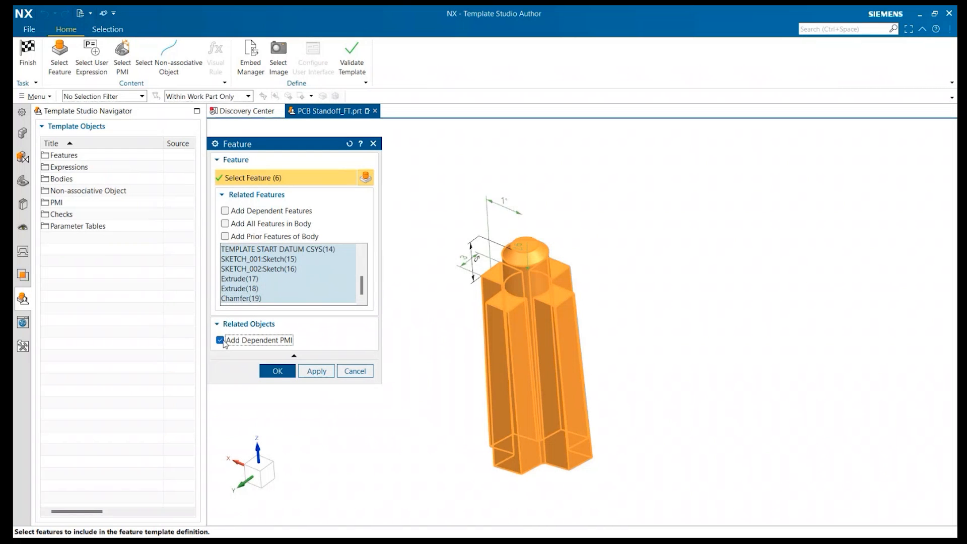
pyautogui.click(270, 371)
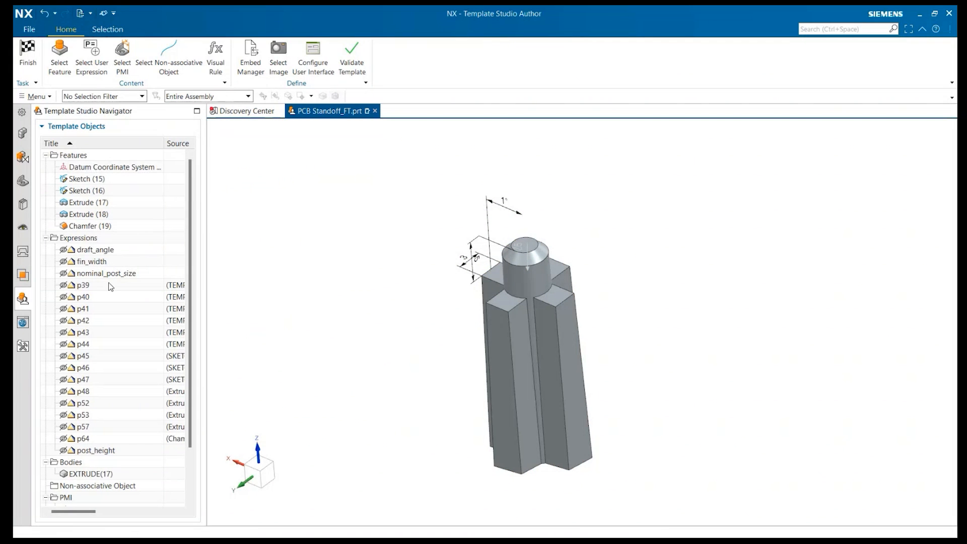
# Review the template objects, then configure the user interface by moving the limits trim_target reference into the Datum Coordinate System (14) group
pyautogui.scroll(-2, 107, 282)
pyautogui.scroll(2, 103, 312)
pyautogui.scroll(-1, 128, 292)
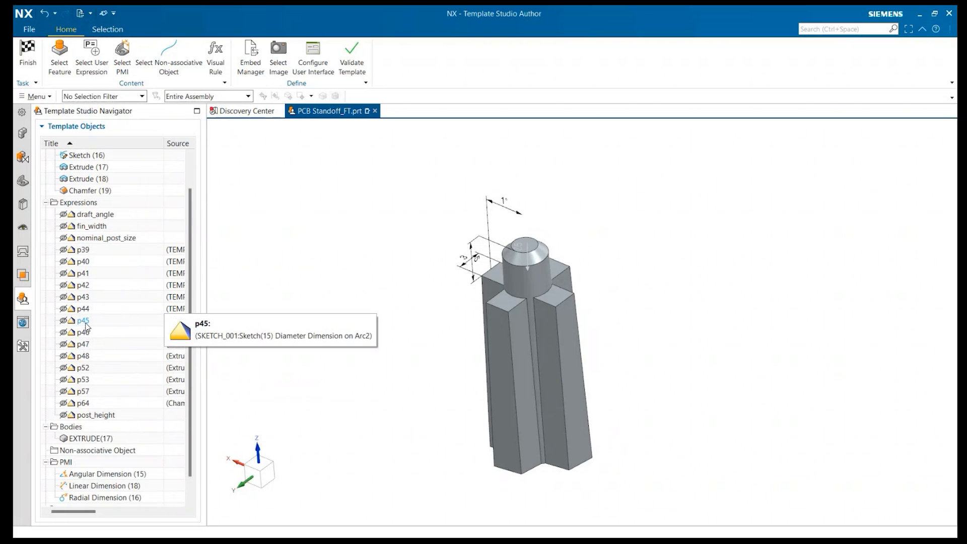
pyautogui.scroll(-1, 116, 360)
pyautogui.scroll(2, 116, 347)
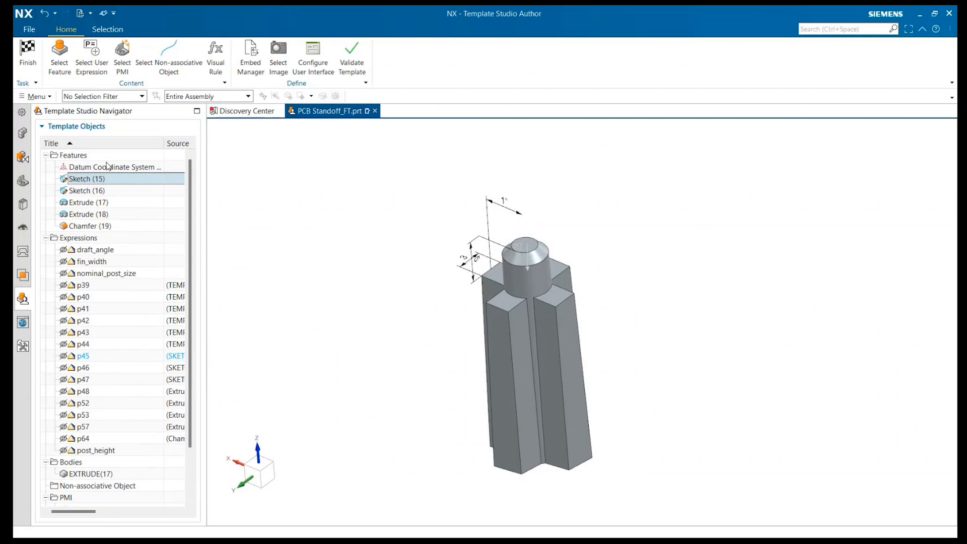
pyautogui.click(89, 343)
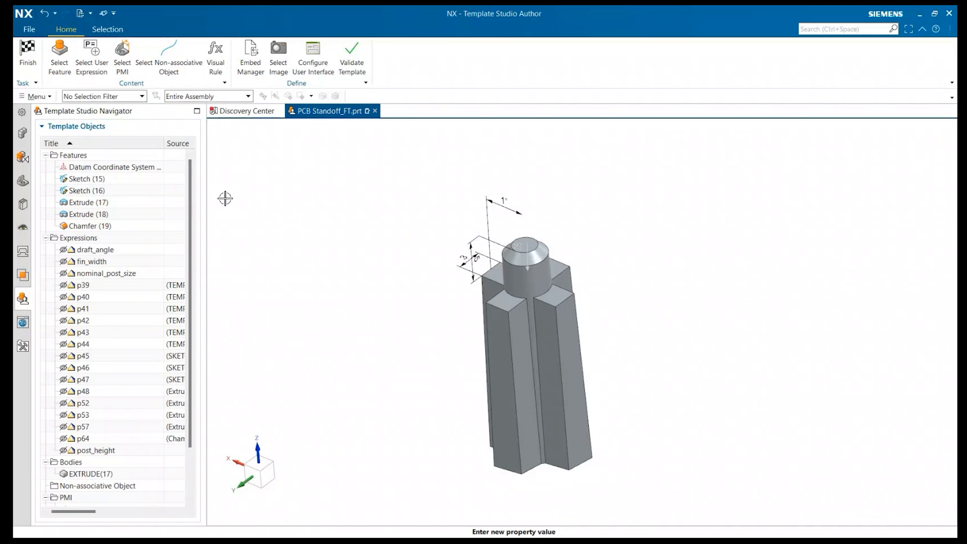
pyautogui.click(313, 70)
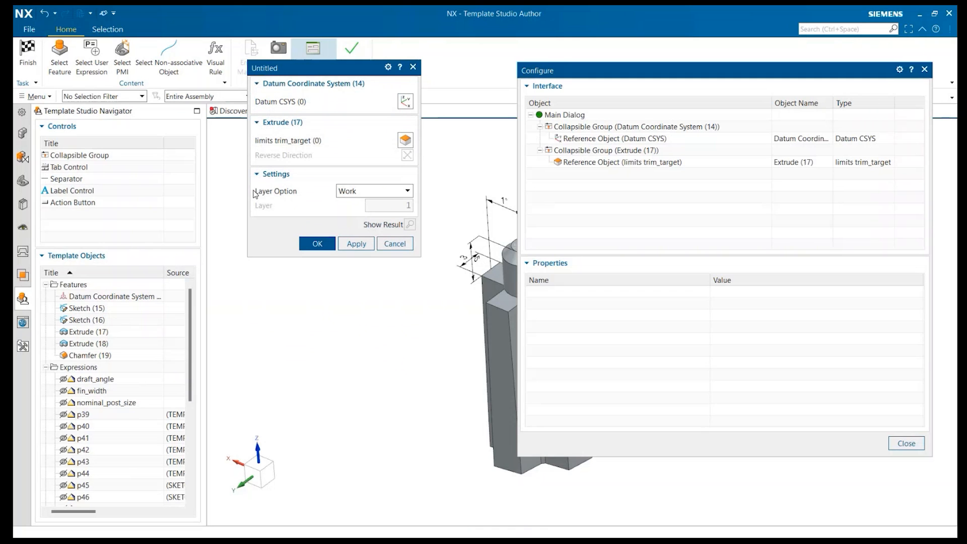
pyautogui.moveTo(596, 168); pyautogui.dragTo(636, 151)
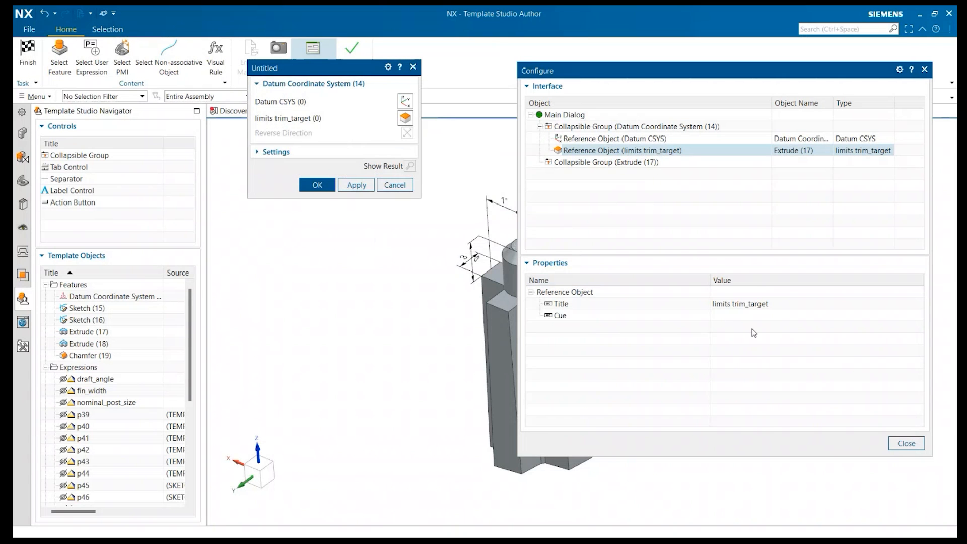
# Retitle the limits trim_target reference object as "Target Base"
pyautogui.doubleClick(751, 304)
pyautogui.click(774, 303)
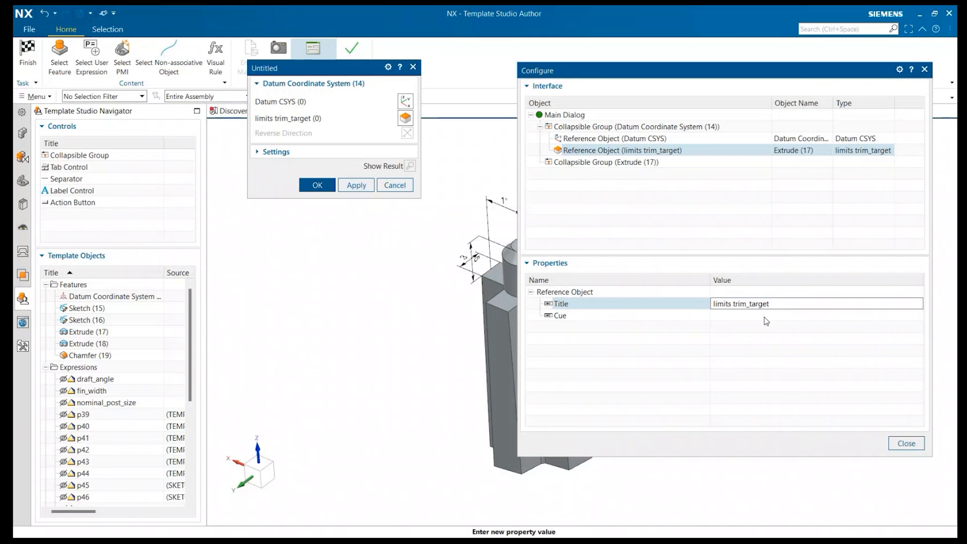
pyautogui.moveTo(768, 303); pyautogui.dragTo(702, 304)
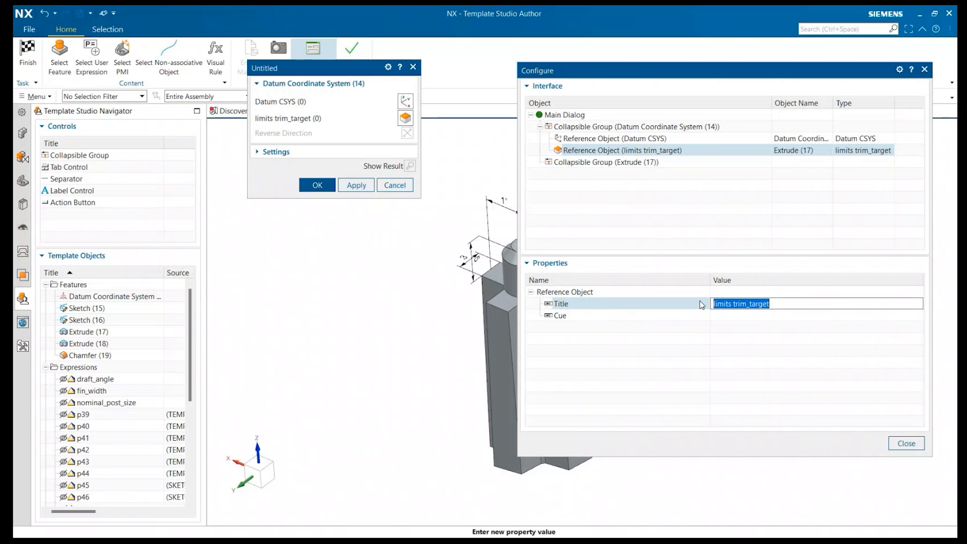
pyautogui.press('BackSpace')
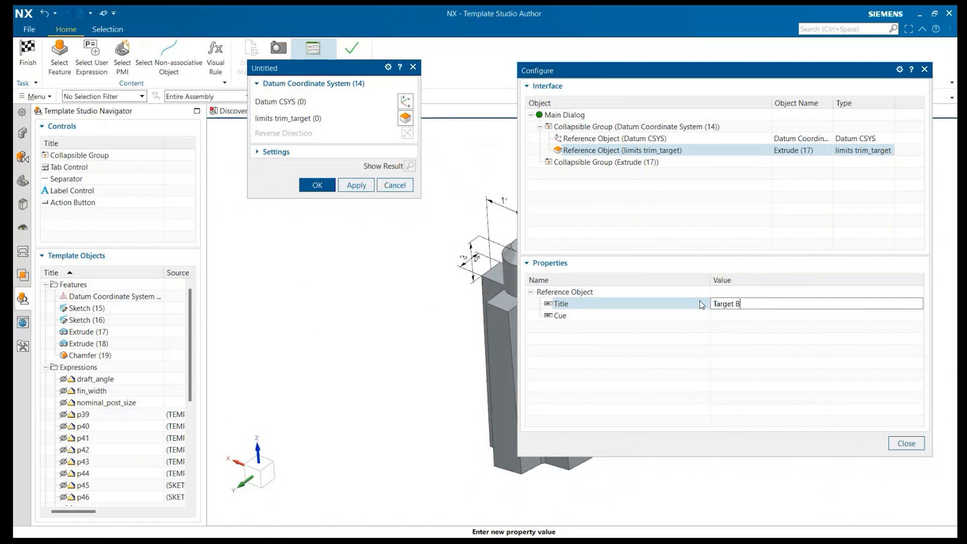
pyautogui.write('Target Base')
pyautogui.press('Return')
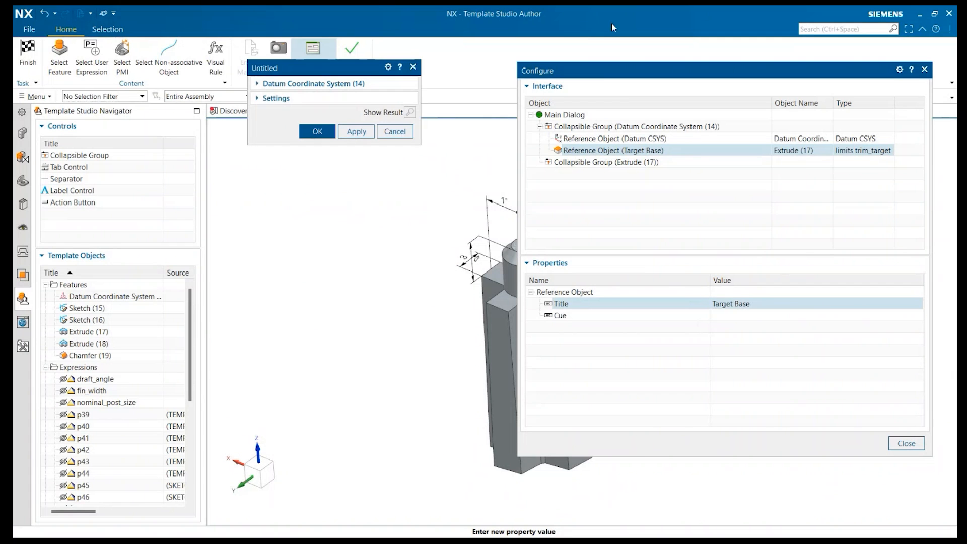
# Retitle the Datum CSYS reference object as "Datum CSYS Positioning"
pyautogui.click(633, 139)
pyautogui.click(744, 304)
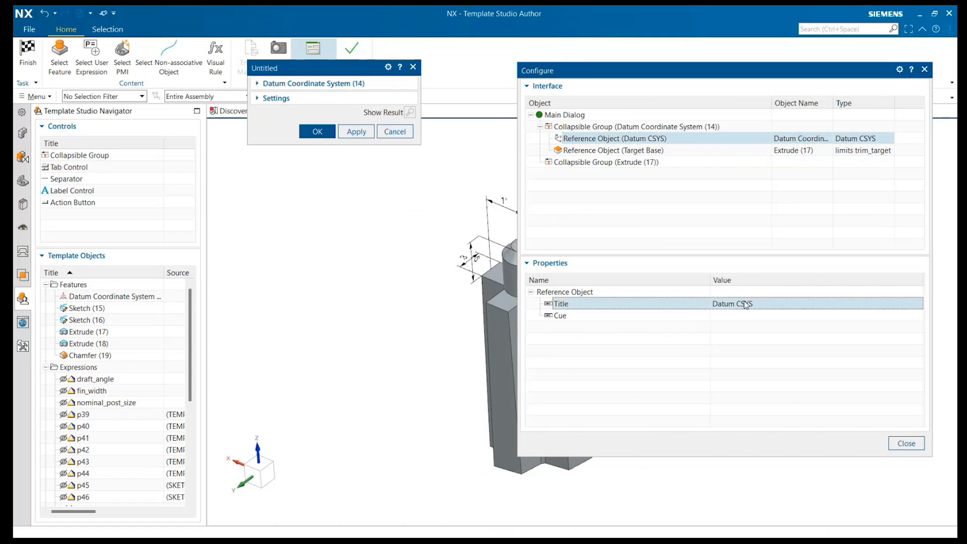
pyautogui.click(756, 304)
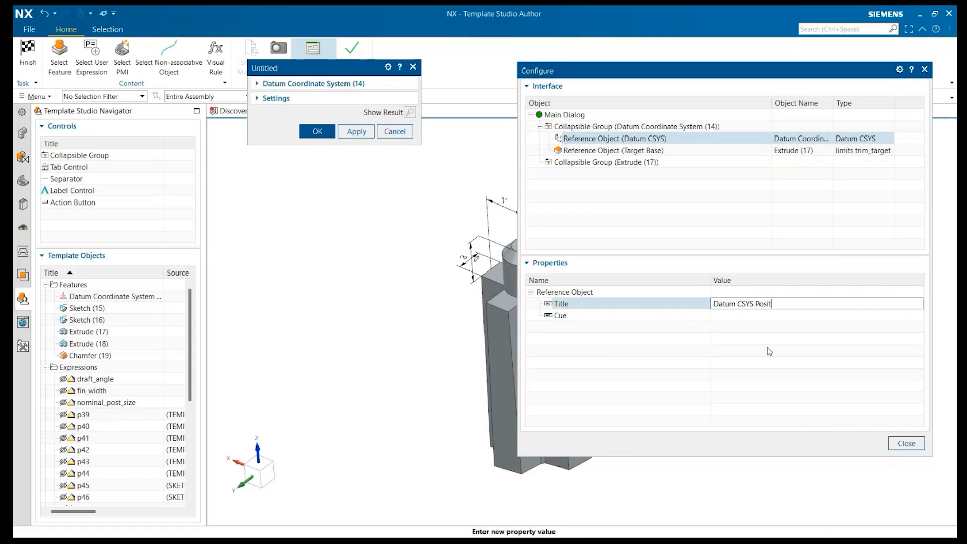
pyautogui.write('Positioi')
pyautogui.press('BackSpace')
pyautogui.press('Return')
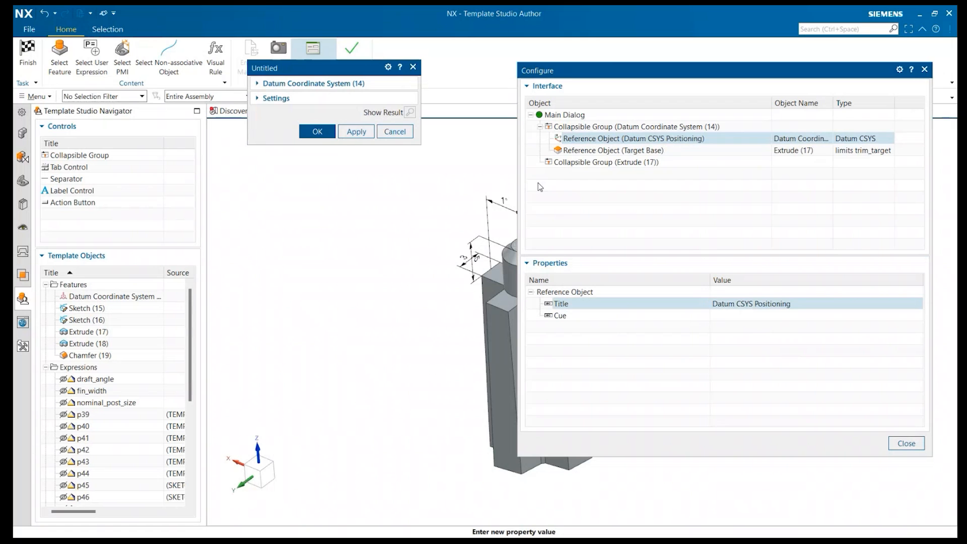
# Add the draft_angle, fin_width, nominal_post_size and post_height expressions to the Extrude (17) collapsible group
pyautogui.click(572, 163)
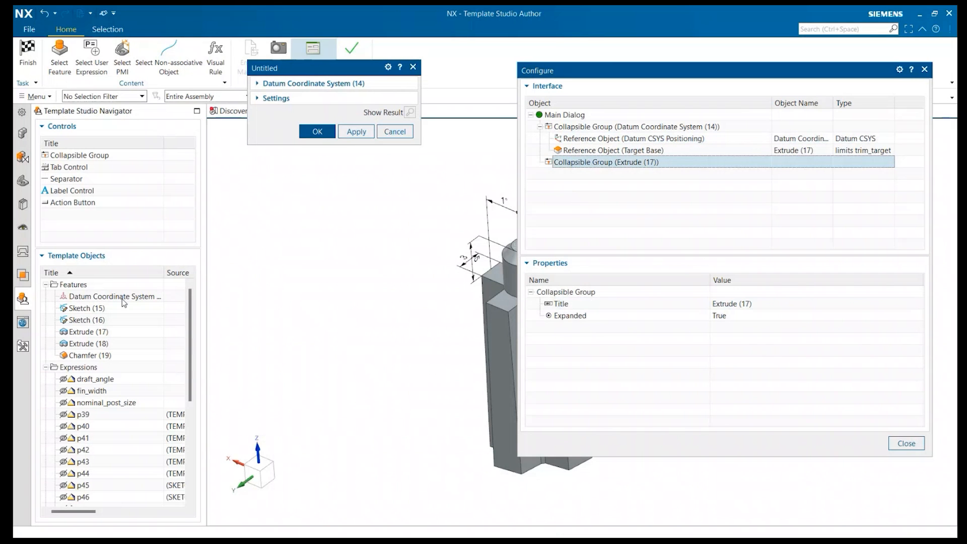
pyautogui.scroll(-1, 121, 371)
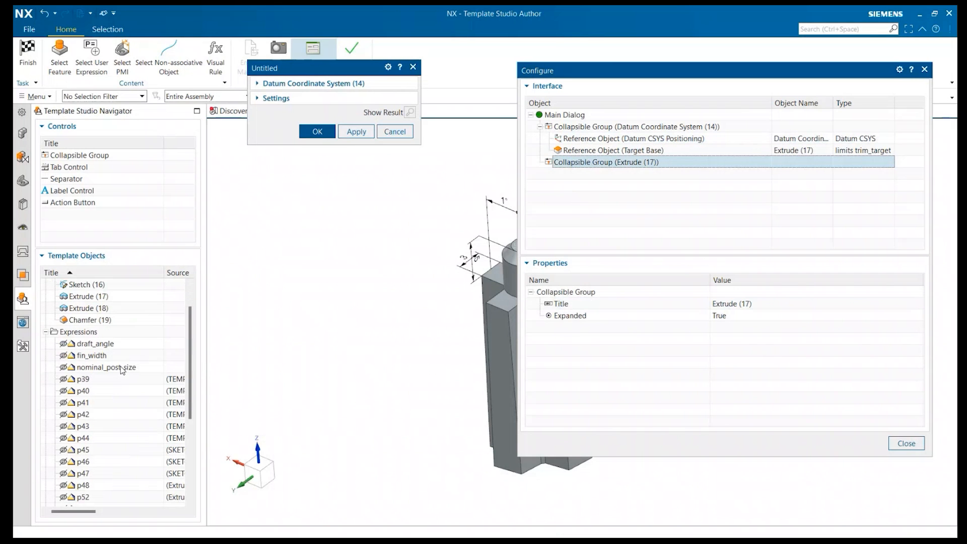
pyautogui.click(96, 344)
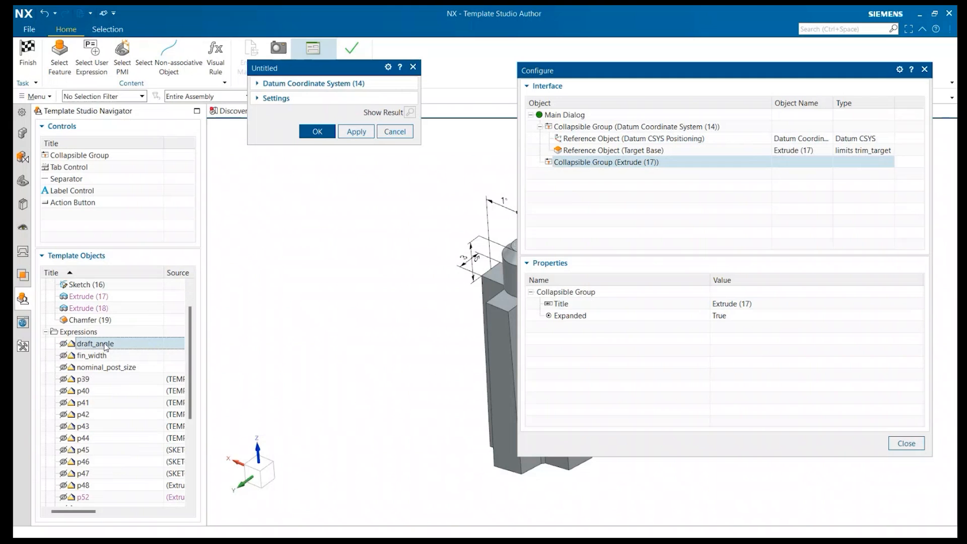
pyautogui.moveTo(106, 348); pyautogui.dragTo(580, 172)
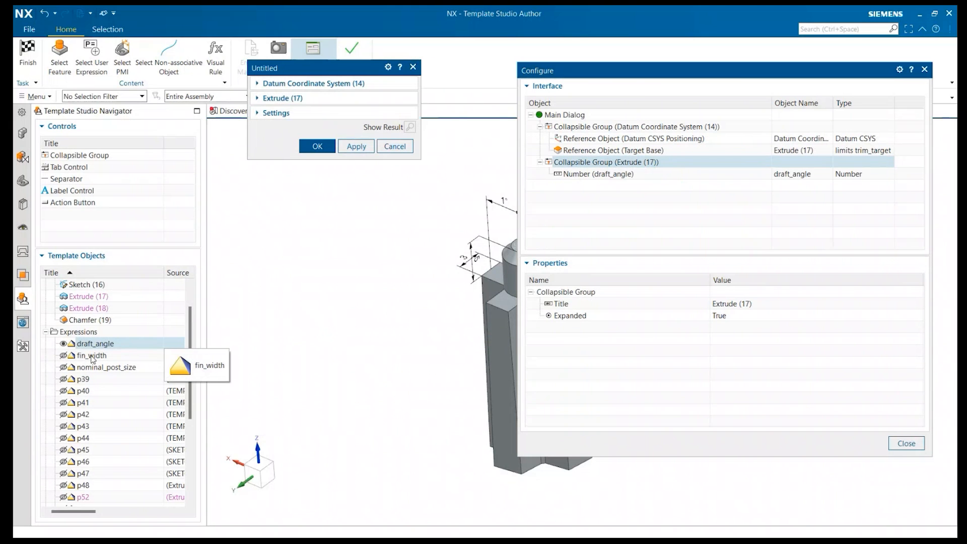
pyautogui.moveTo(93, 359); pyautogui.dragTo(570, 220)
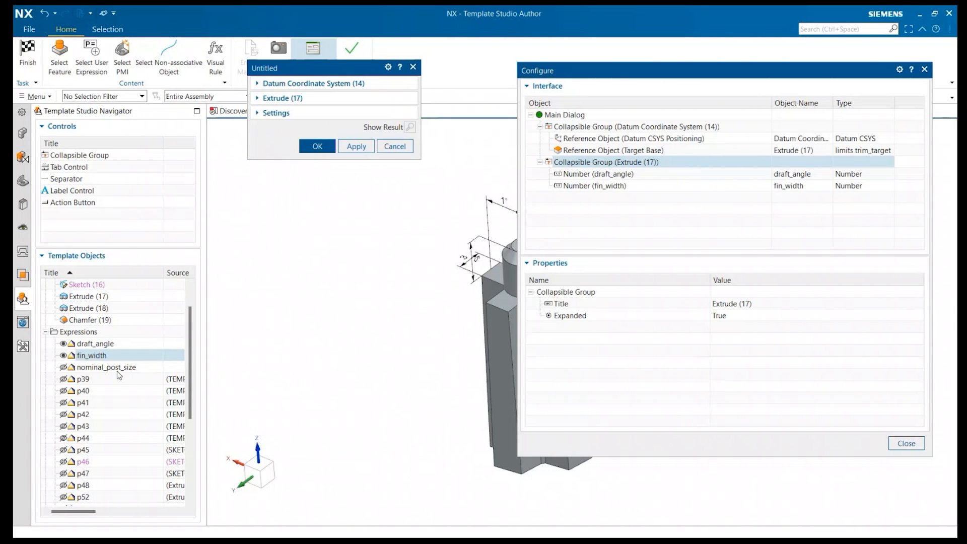
pyautogui.moveTo(108, 371); pyautogui.dragTo(579, 174)
pyautogui.scroll(-3, 121, 393)
pyautogui.moveTo(103, 438); pyautogui.dragTo(583, 169)
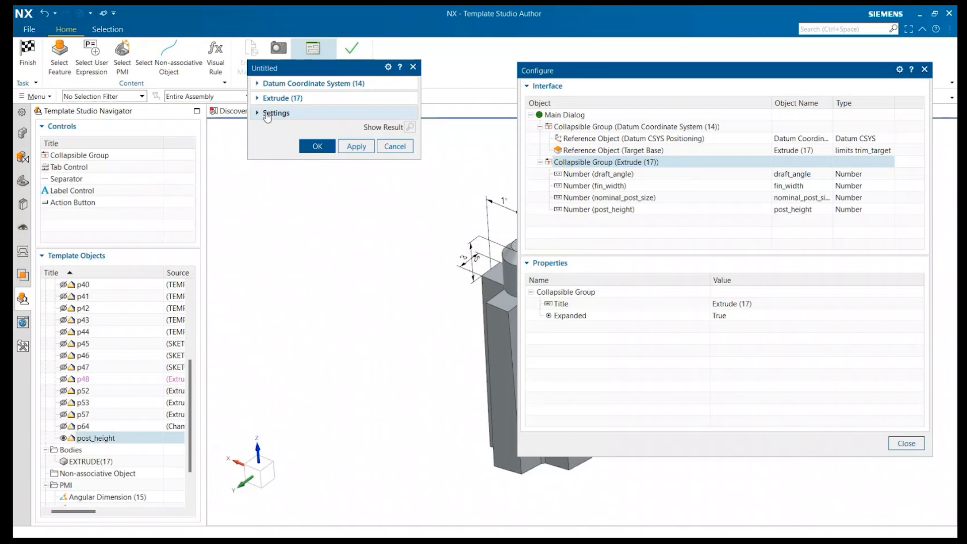
# Retitle the first two number inputs of the Extrude (17) group as "draft angle" and "fin width"
pyautogui.click(618, 176)
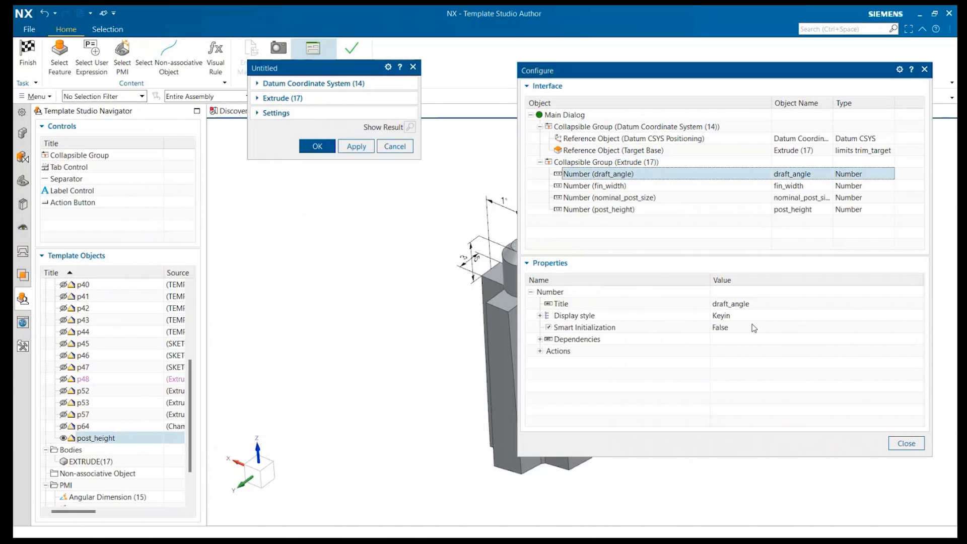
pyautogui.click(733, 304)
pyautogui.click(732, 303)
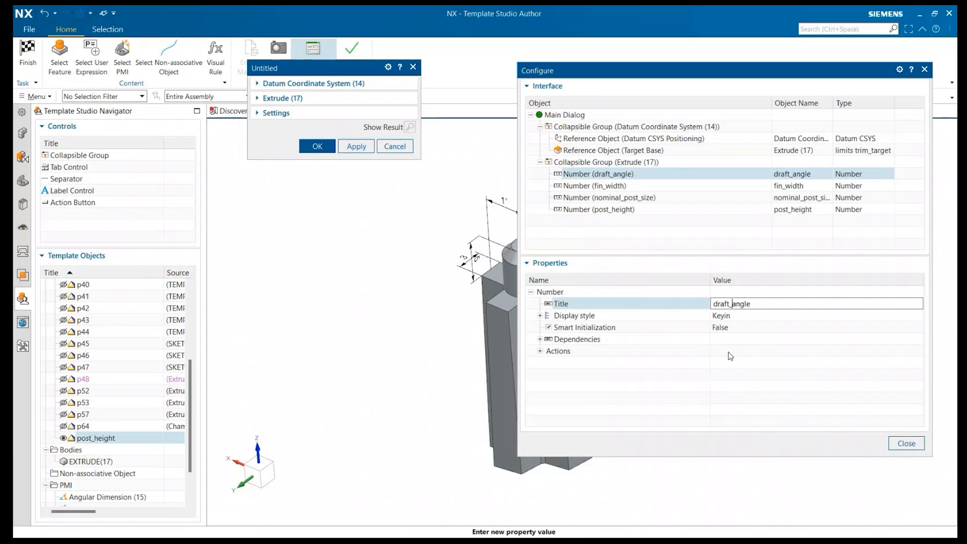
pyautogui.press('BackSpace')
pyautogui.press('Return')
pyautogui.click(597, 186)
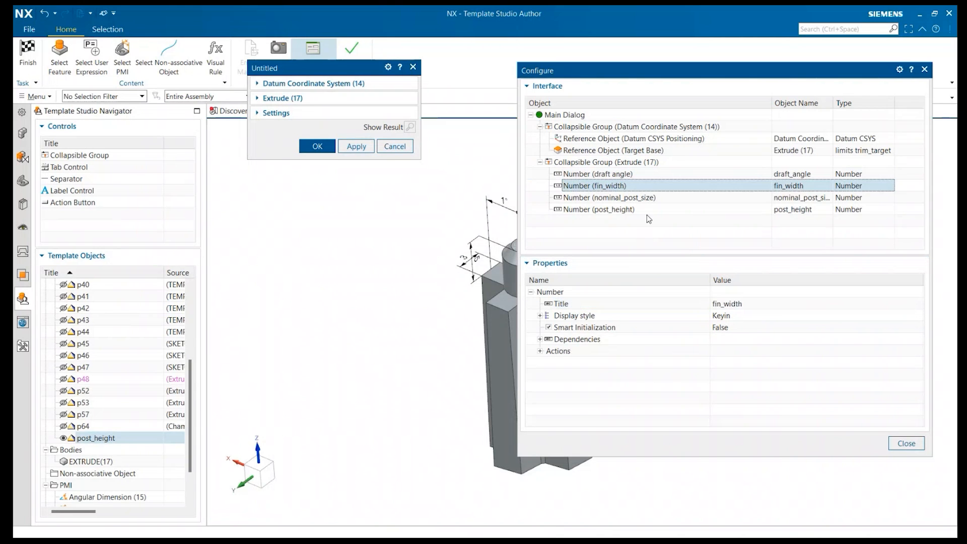
pyautogui.click(732, 303)
pyautogui.click(728, 304)
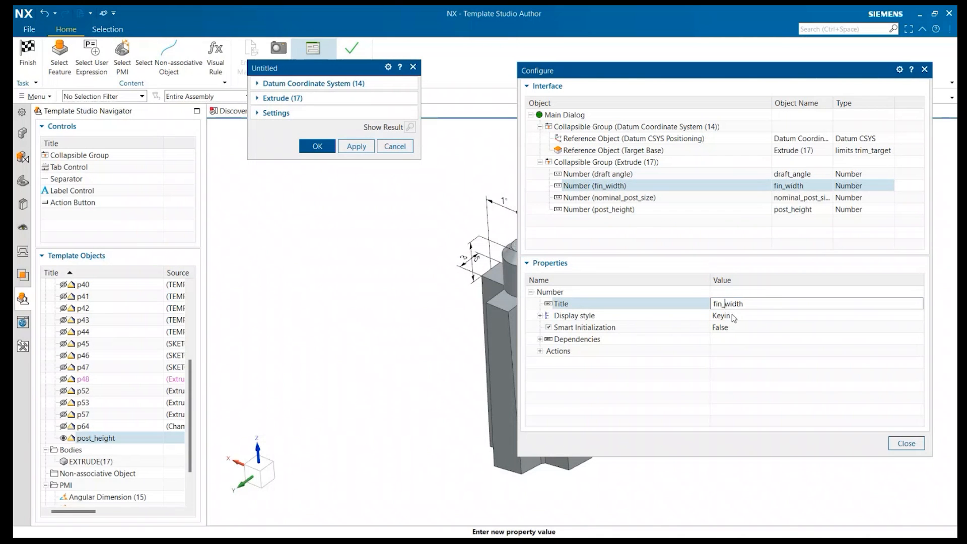
pyautogui.press('BackSpace')
pyautogui.press('Return')
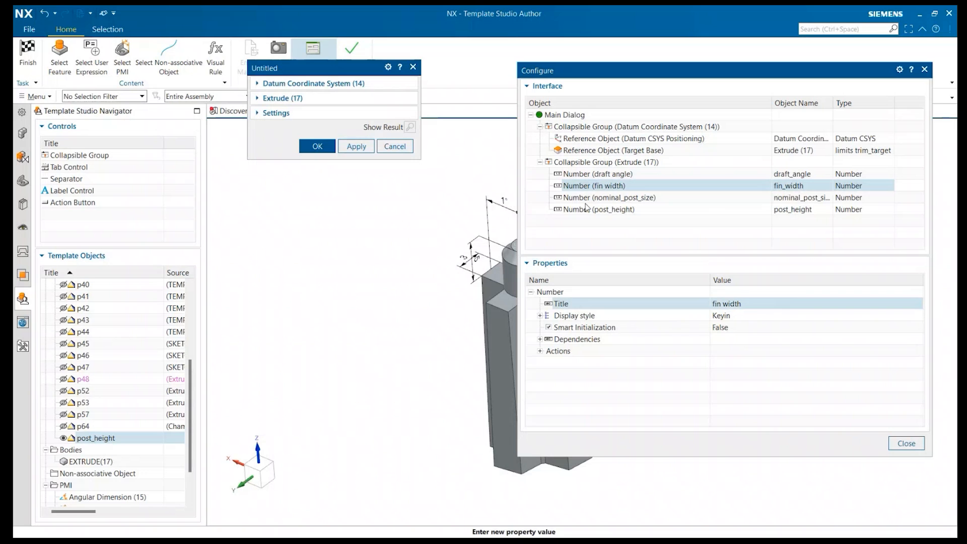
# Shorten the title of the nominal_post_size number input to "post size"
pyautogui.click(596, 198)
pyautogui.click(745, 308)
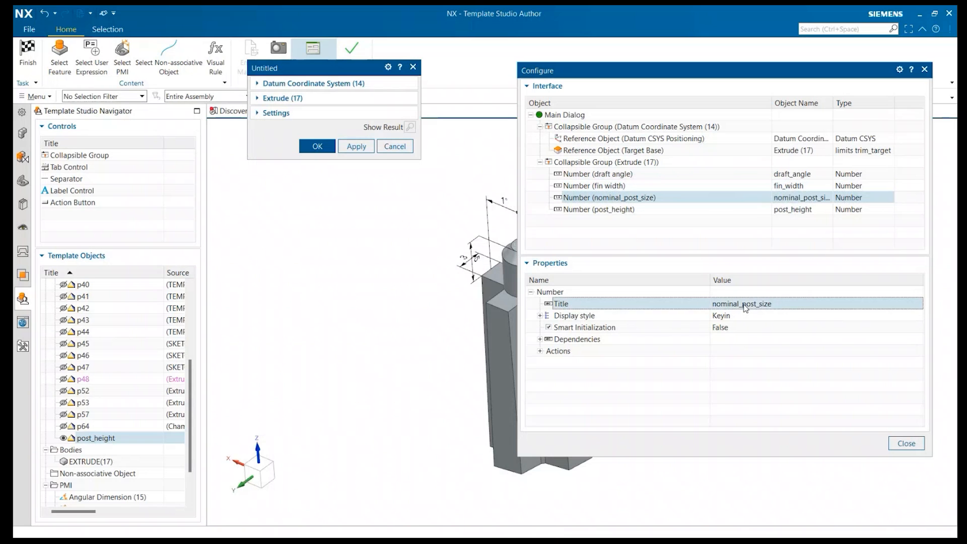
pyautogui.click(744, 306)
pyautogui.press('BackSpace')
pyautogui.press('BackSpace')
pyautogui.press('BackSpace')
pyautogui.press('BackSpace')
pyautogui.press('BackSpace')
pyautogui.press('BackSpace')
pyautogui.press('BackSpace')
pyautogui.press('BackSpace')
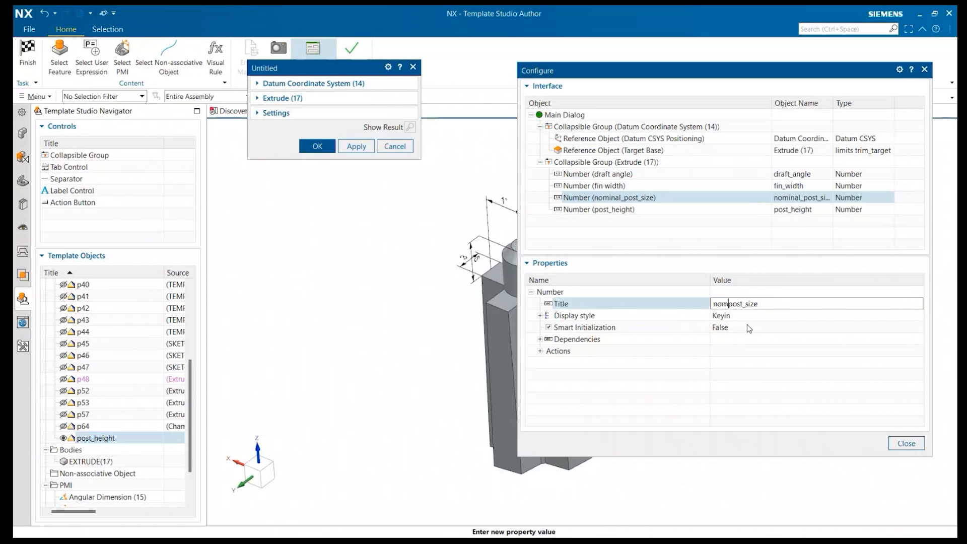
pyautogui.click(731, 303)
pyautogui.press('BackSpace')
pyautogui.click(725, 383)
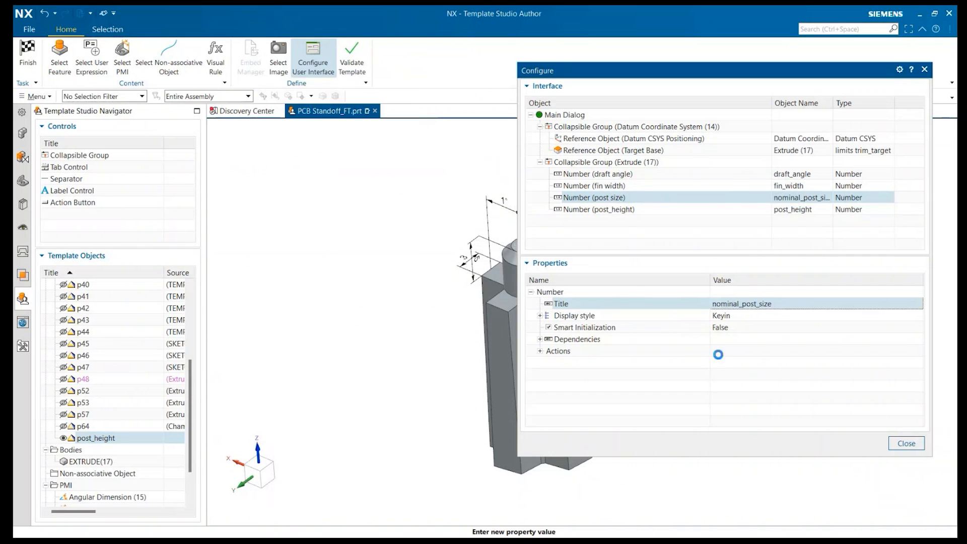
# Retitle the post_height number input as "post height"
pyautogui.click(613, 210)
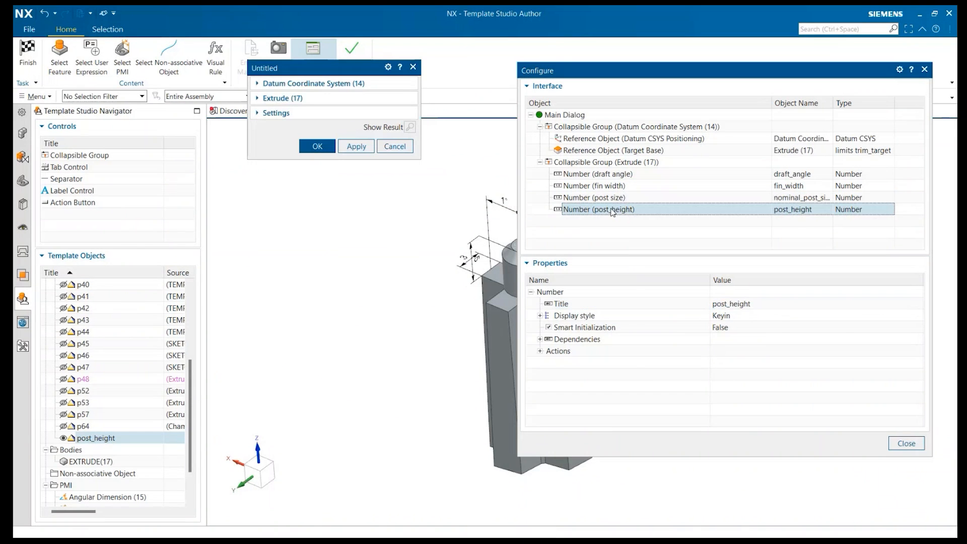
pyautogui.click(750, 304)
pyautogui.click(731, 305)
pyautogui.press('BackSpace')
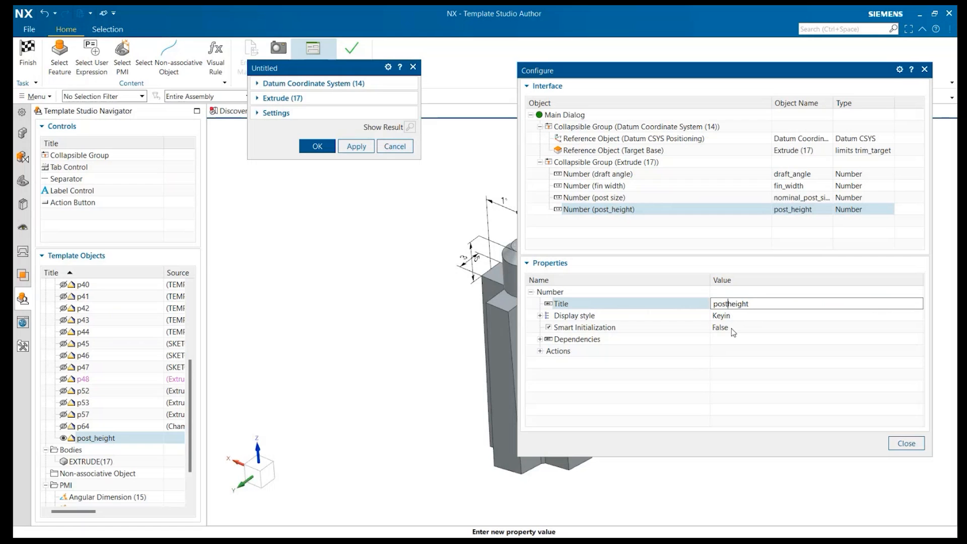
pyautogui.press('Return')
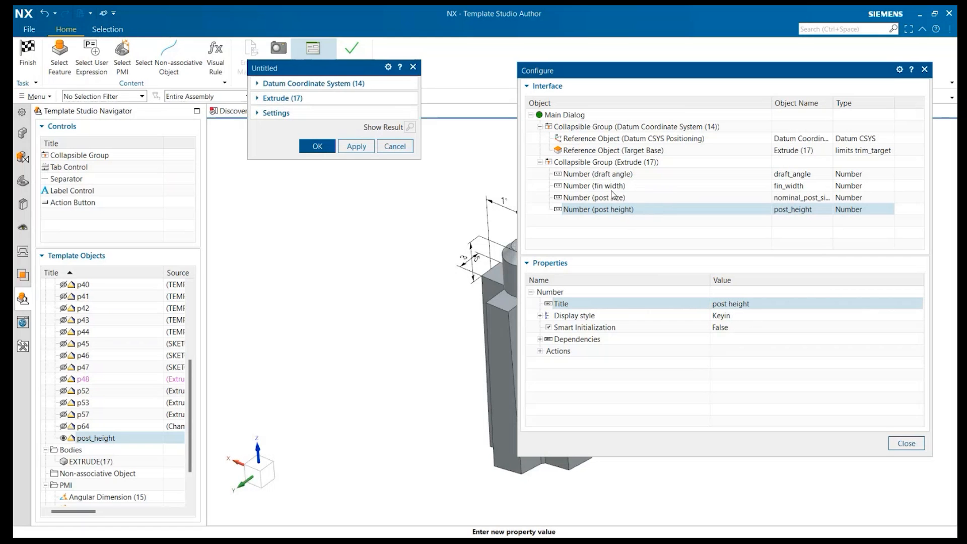
# Expand the Datum Coordinate System (14), Extrude (17) and Settings groups in the dialog preview to examine their contents
pyautogui.click(258, 97)
pyautogui.click(258, 86)
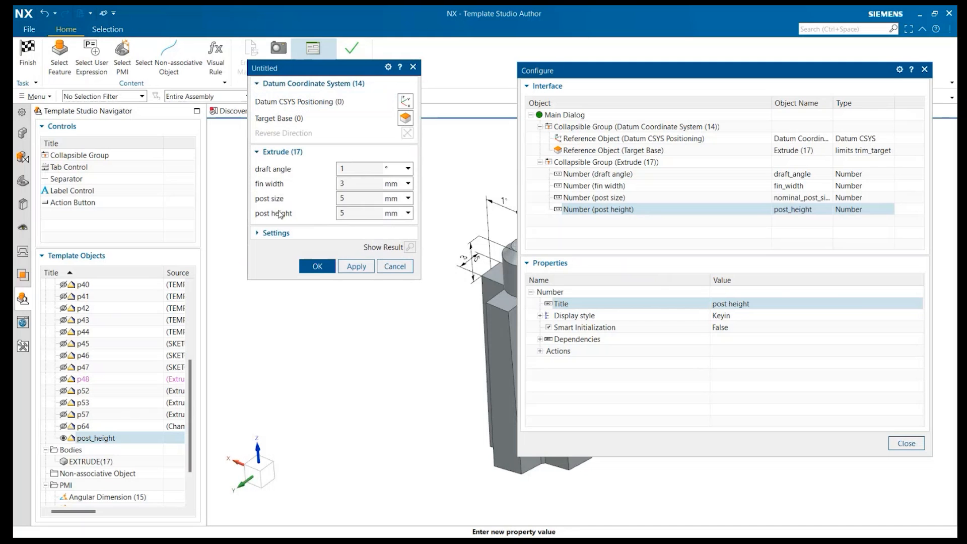
pyautogui.click(267, 233)
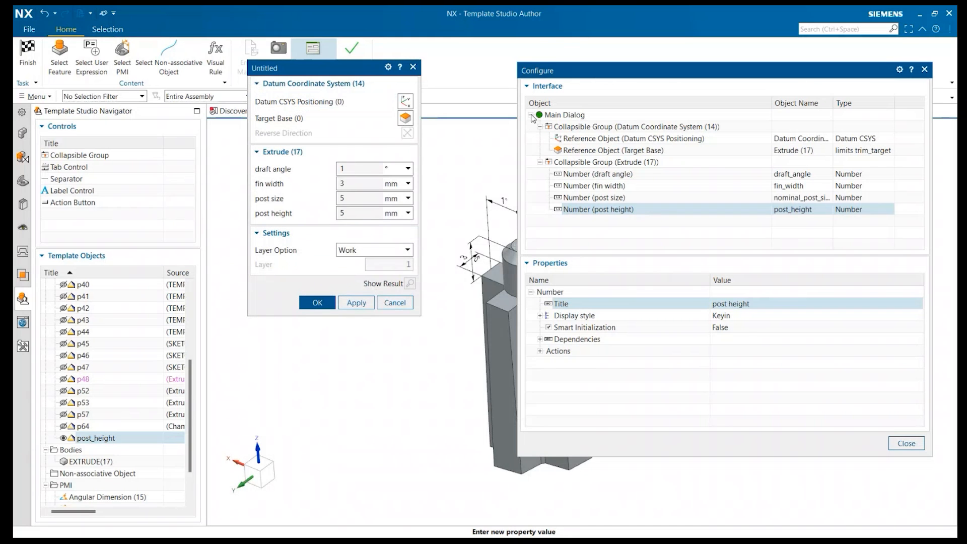
# Set Allow Explode to True in the main dialog's settings, check the Settings group in the preview, and finish configuring the interface
pyautogui.click(548, 115)
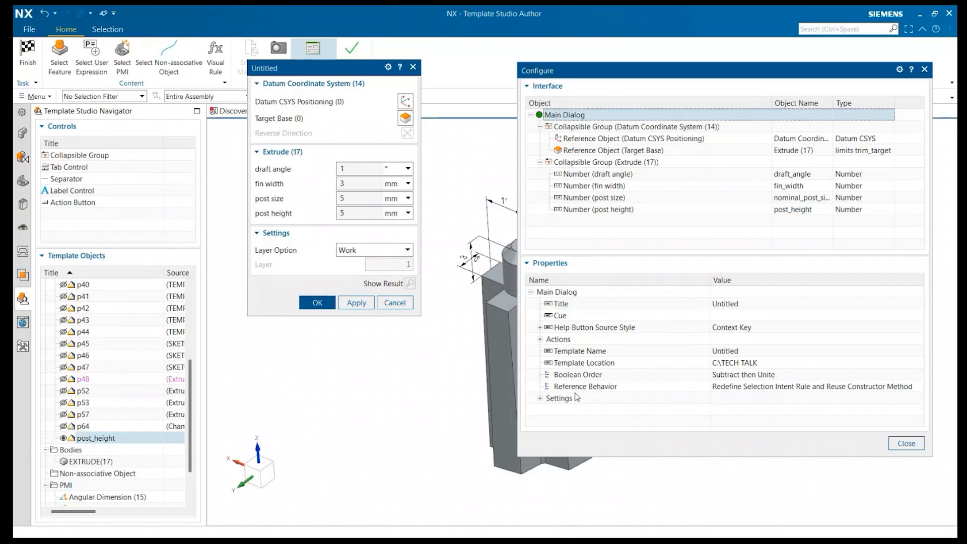
pyautogui.click(547, 400)
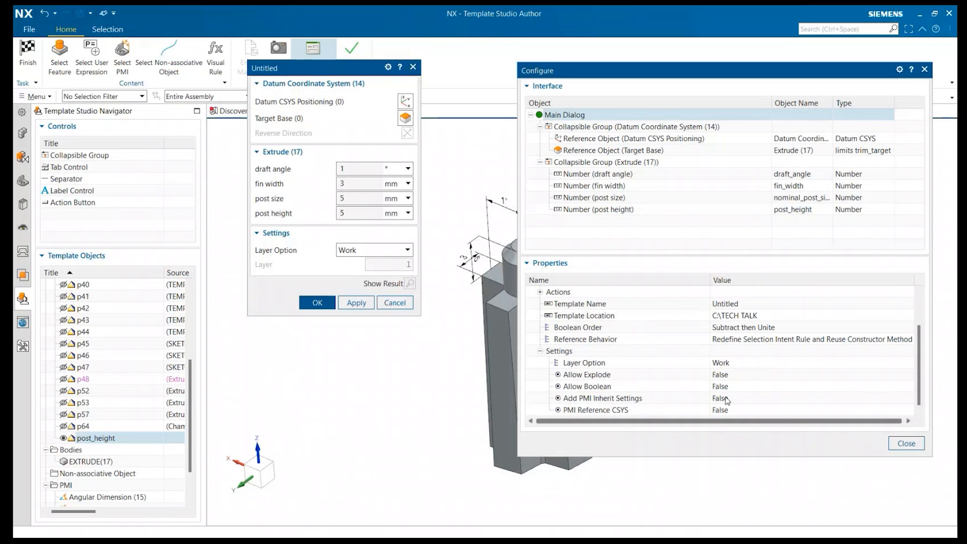
pyautogui.doubleClick(724, 377)
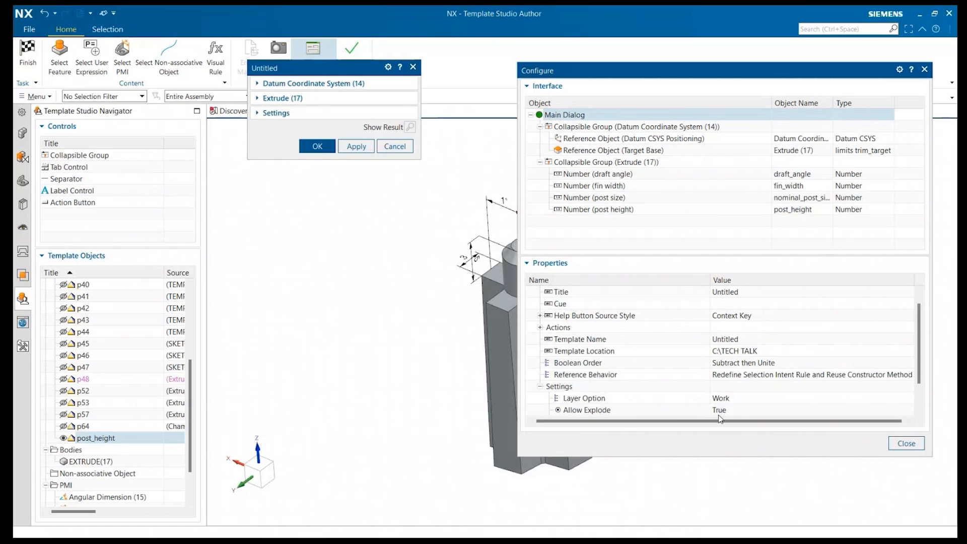
pyautogui.click(259, 115)
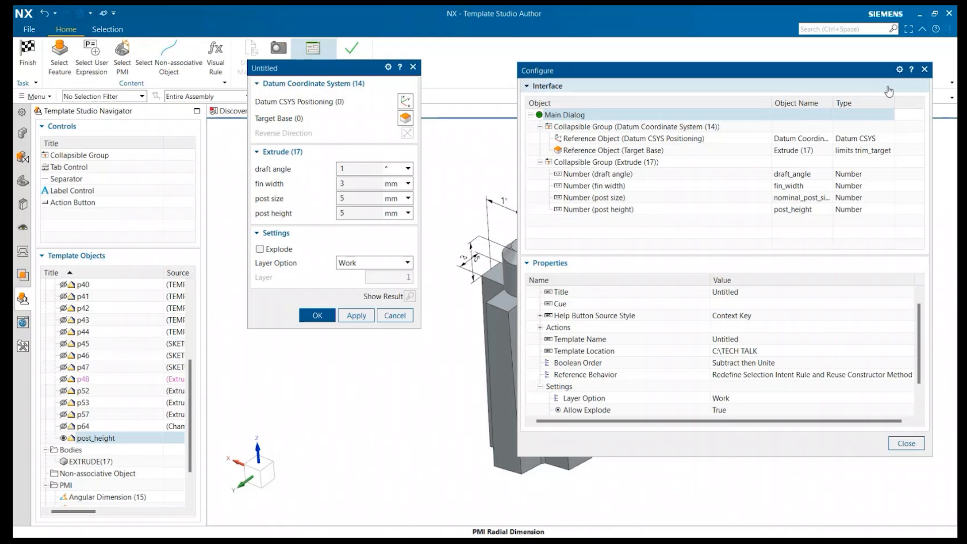
pyautogui.click(924, 70)
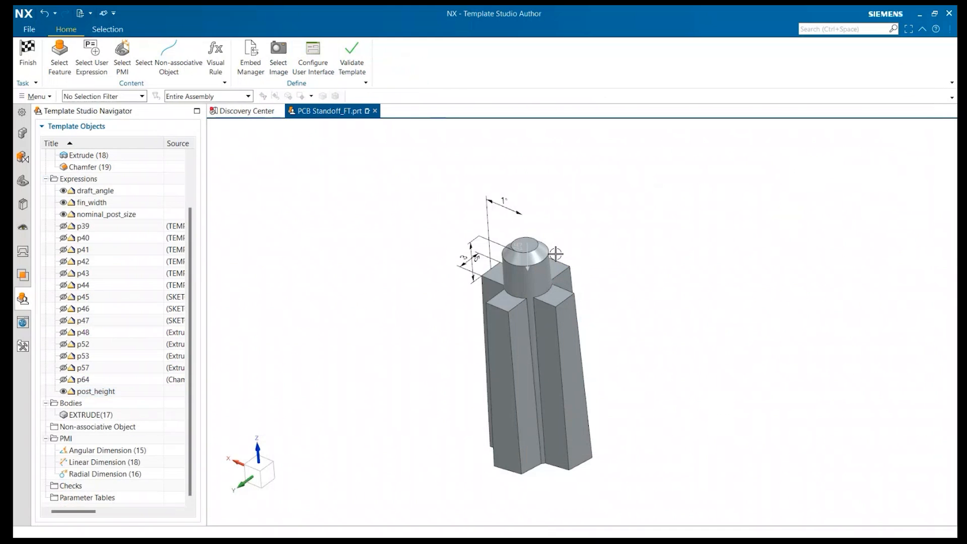
# Capture a rectangular image region around the whole standoff model and its dimensions for a new template image
pyautogui.moveTo(555, 252); pyautogui.dragTo(610, 252, button='middle')
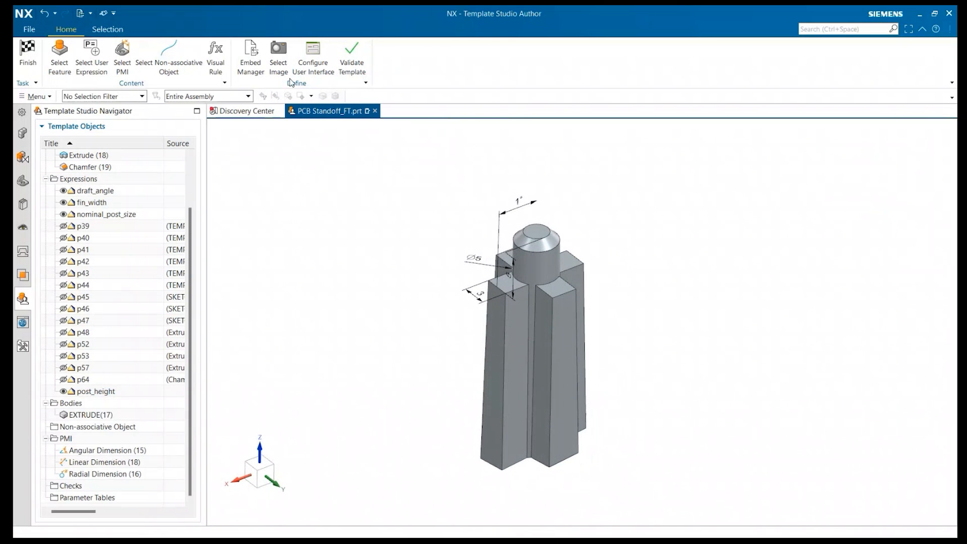
pyautogui.click(278, 56)
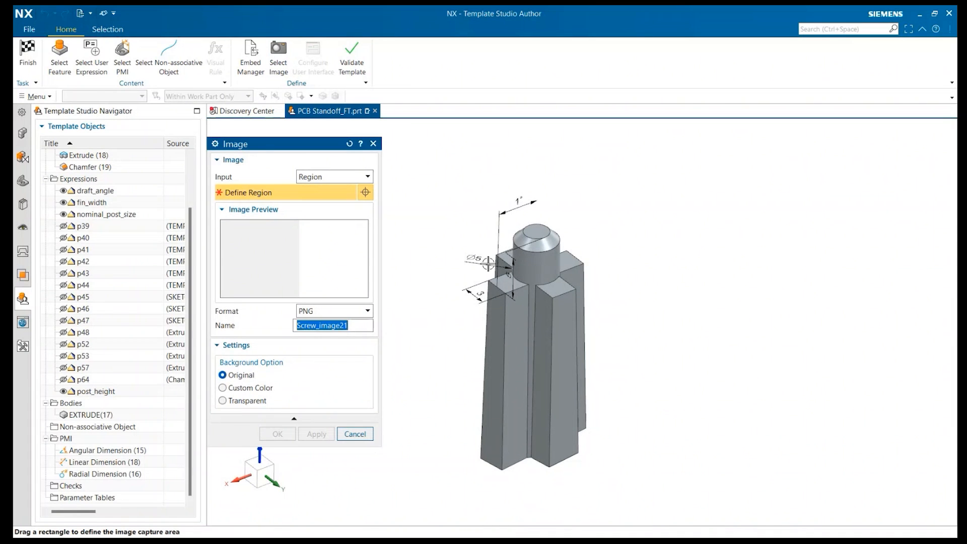
pyautogui.scroll(-1, 511, 261)
pyautogui.scroll(-1, 511, 261)
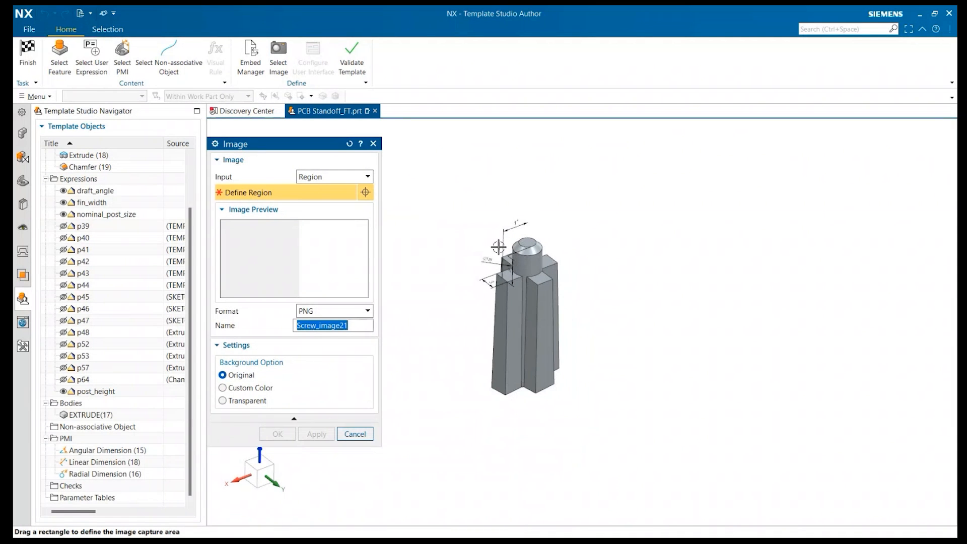
pyautogui.moveTo(450, 206); pyautogui.dragTo(614, 418)
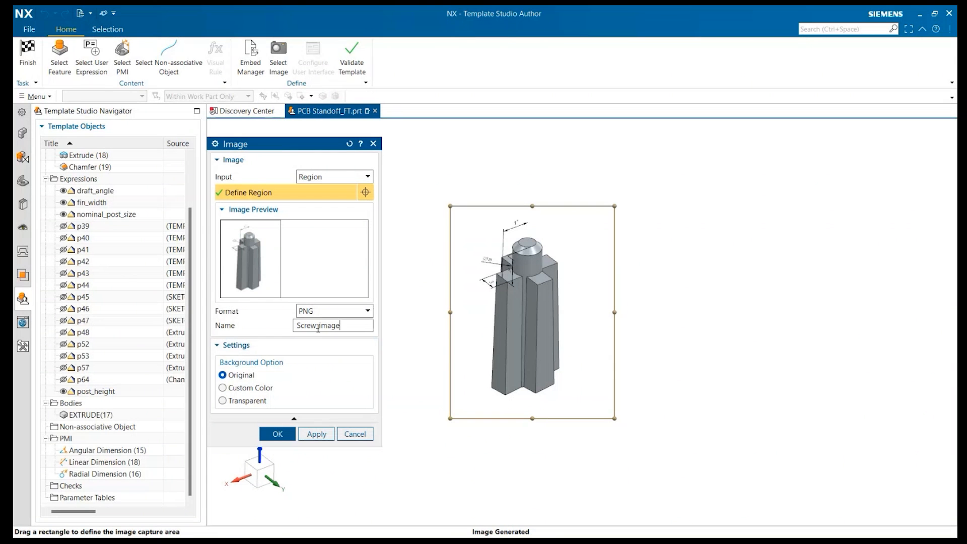
# Name the captured PNG image PCB_image and save it to the template
pyautogui.press('BackSpace')
pyautogui.press('BackSpace')
pyautogui.press('BackSpace')
pyautogui.press('BackSpace')
pyautogui.press('BackSpace')
pyautogui.write('PCB')
pyautogui.click(277, 433)
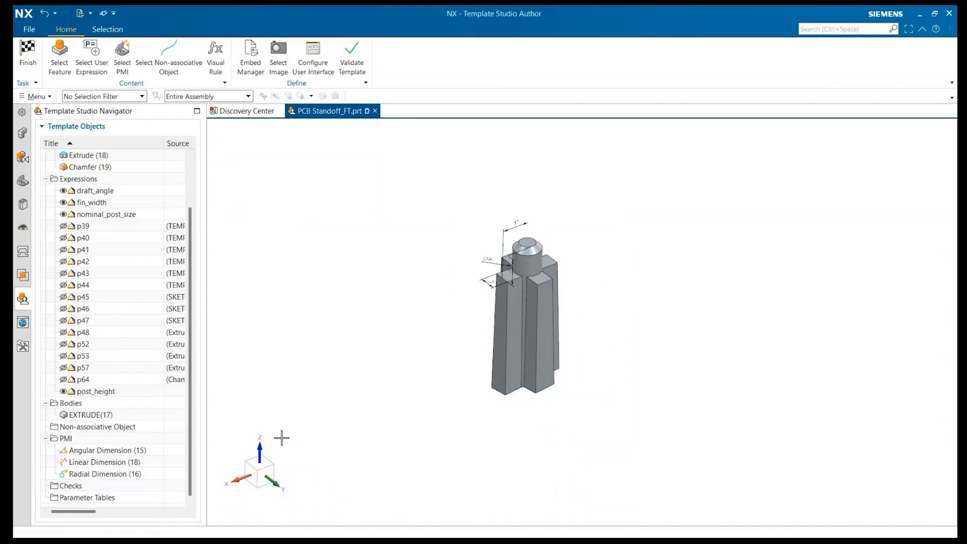
# Add a label control to the main dialog interface and place it above the Datum Coordinate System (14) and Extrude (17) groups
pyautogui.click(326, 72)
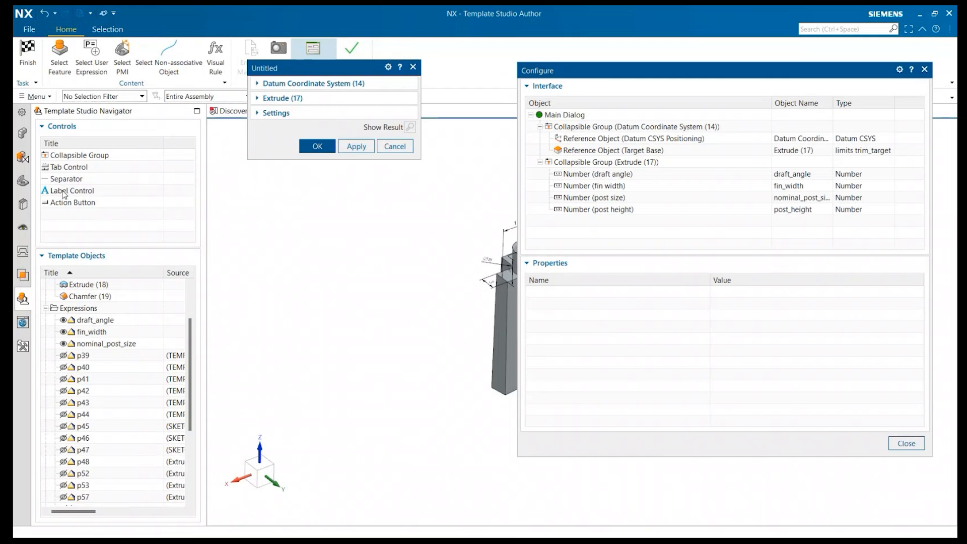
pyautogui.moveTo(64, 194); pyautogui.dragTo(545, 127)
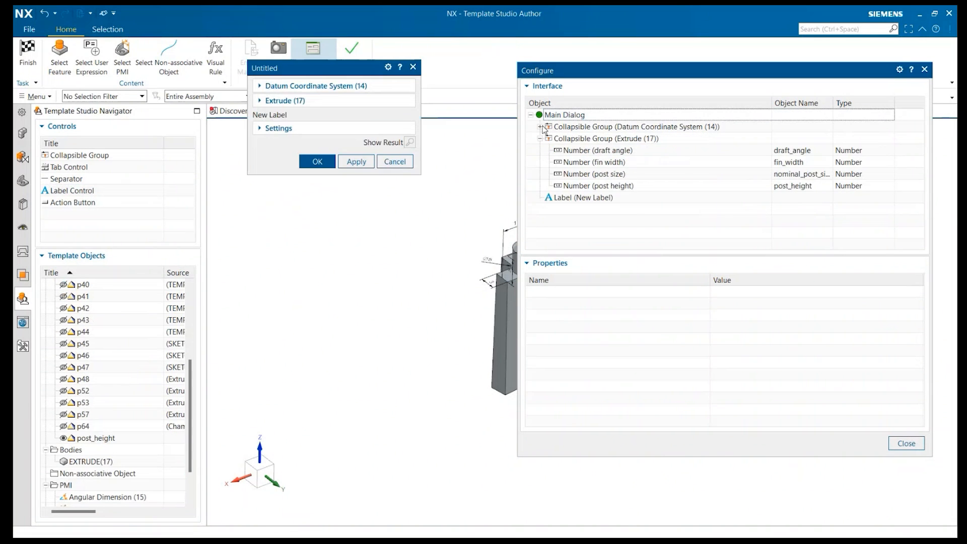
pyautogui.click(540, 139)
pyautogui.click(570, 150)
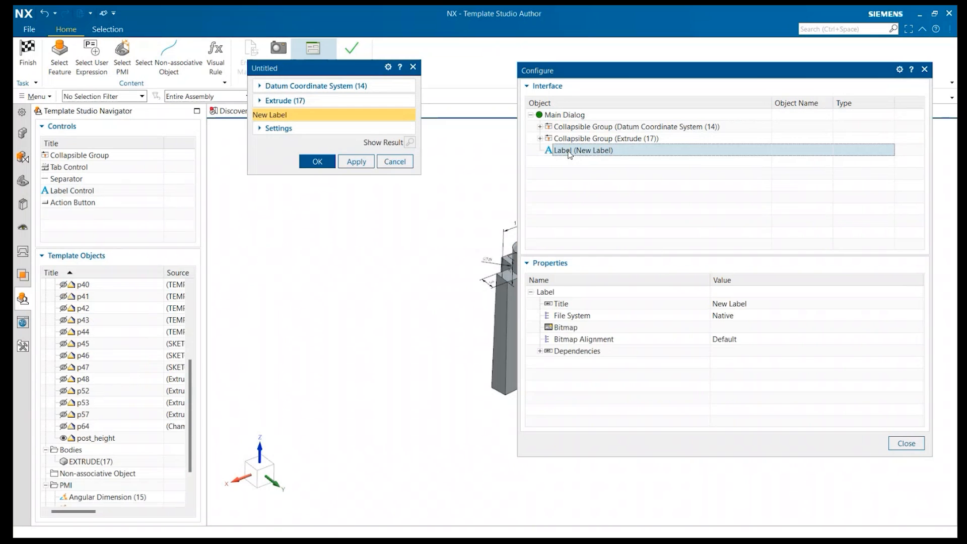
pyautogui.moveTo(570, 139)
pyautogui.mouseDown()
pyautogui.moveTo(571, 154)
pyautogui.moveTo(574, 145)
pyautogui.mouseUp()
pyautogui.click(576, 131)
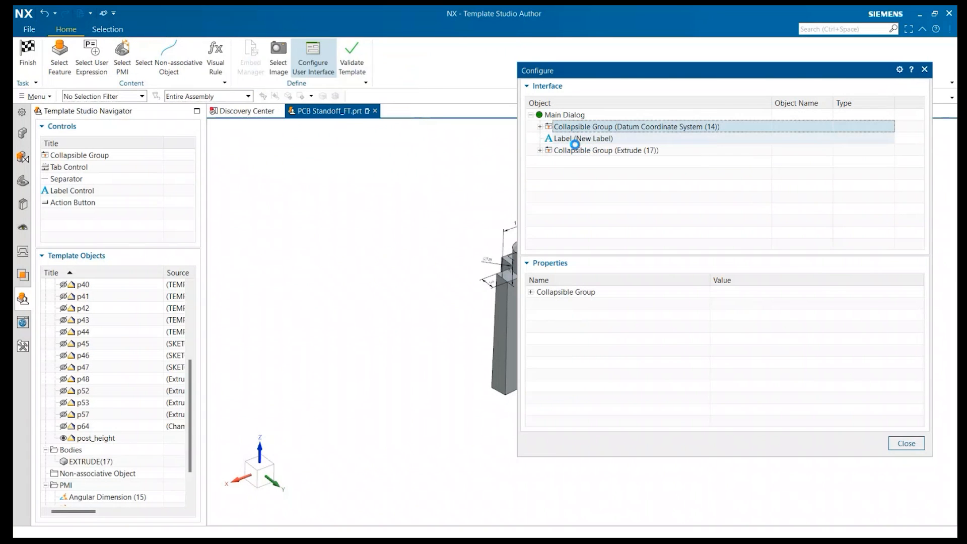
pyautogui.click(578, 128)
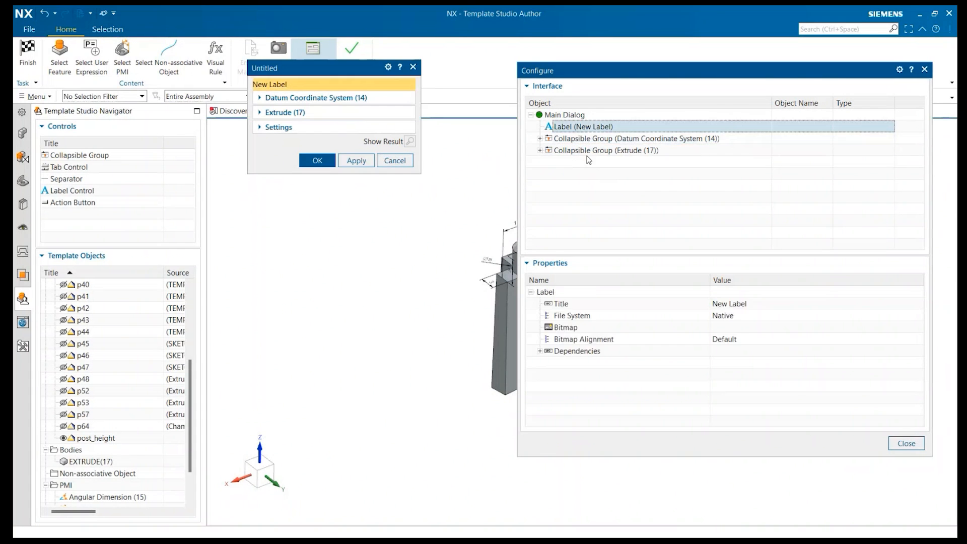
# Title the new label "Legend" and set its file system to Embedded
pyautogui.click(731, 305)
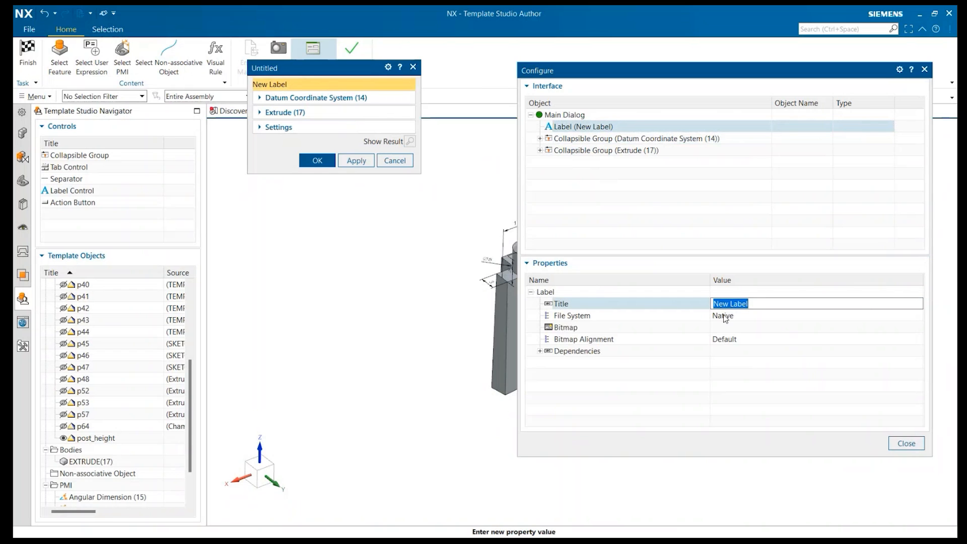
pyautogui.write('Legend')
pyautogui.press('Return')
pyautogui.click(728, 320)
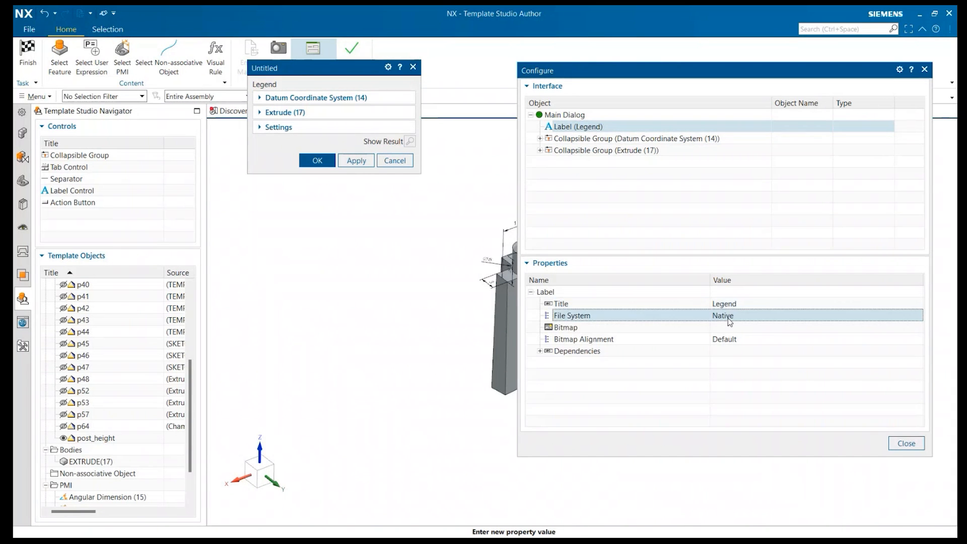
pyautogui.click(725, 324)
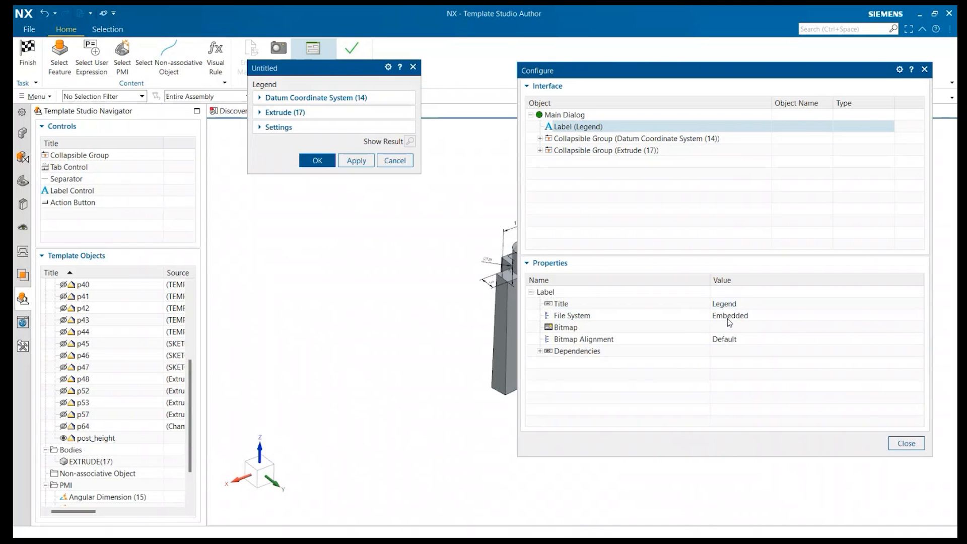
pyautogui.click(738, 319)
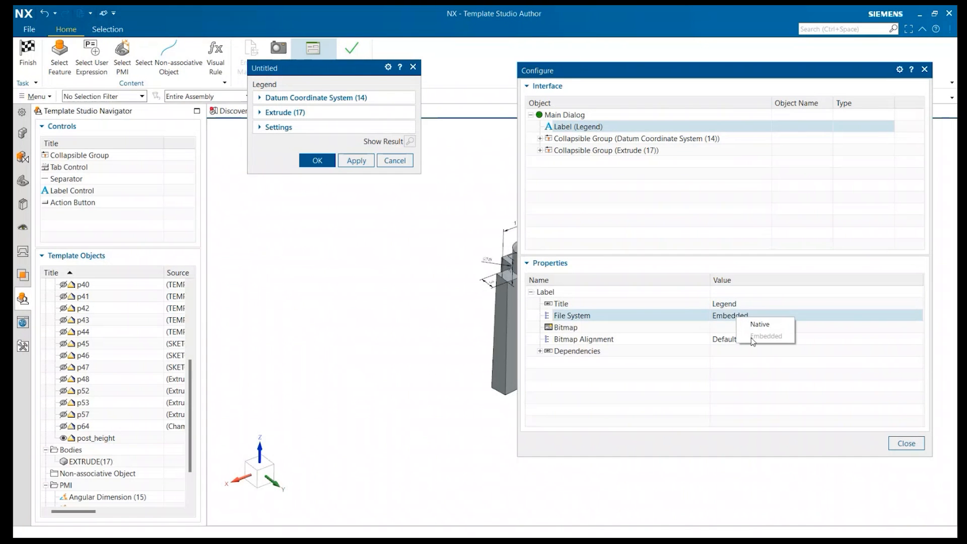
# Assign the embedded PCB_image file as the Legend label's bitmap and set its bitmap alignment to Centered
pyautogui.click(614, 328)
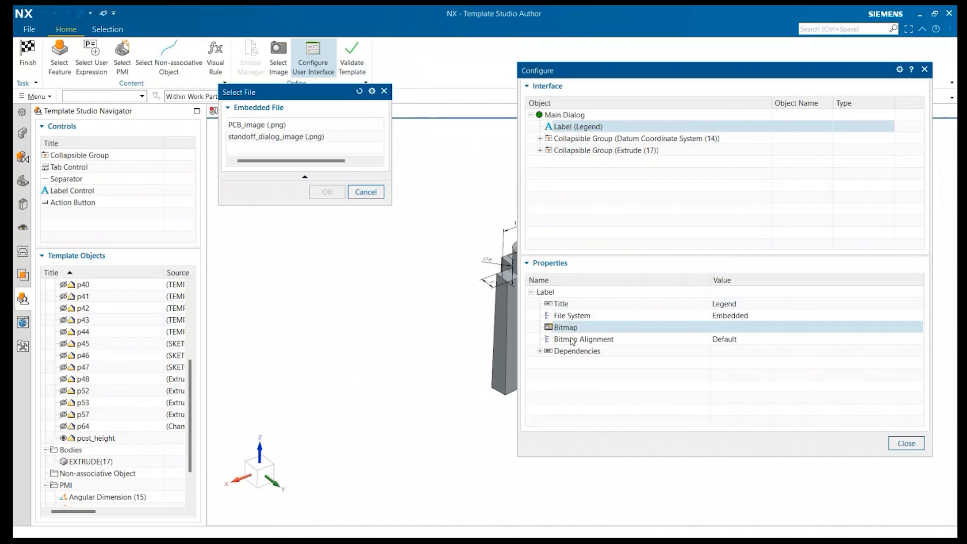
pyautogui.click(257, 126)
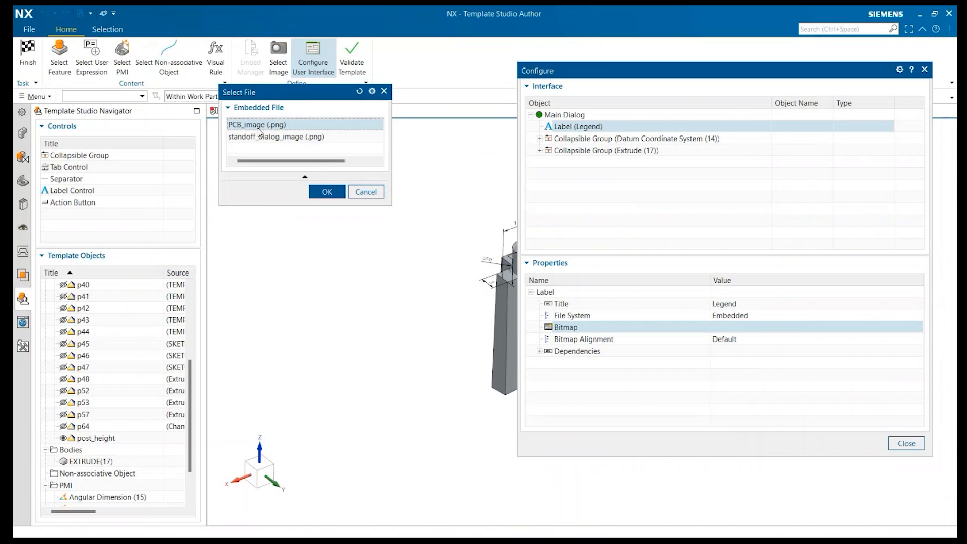
pyautogui.click(318, 193)
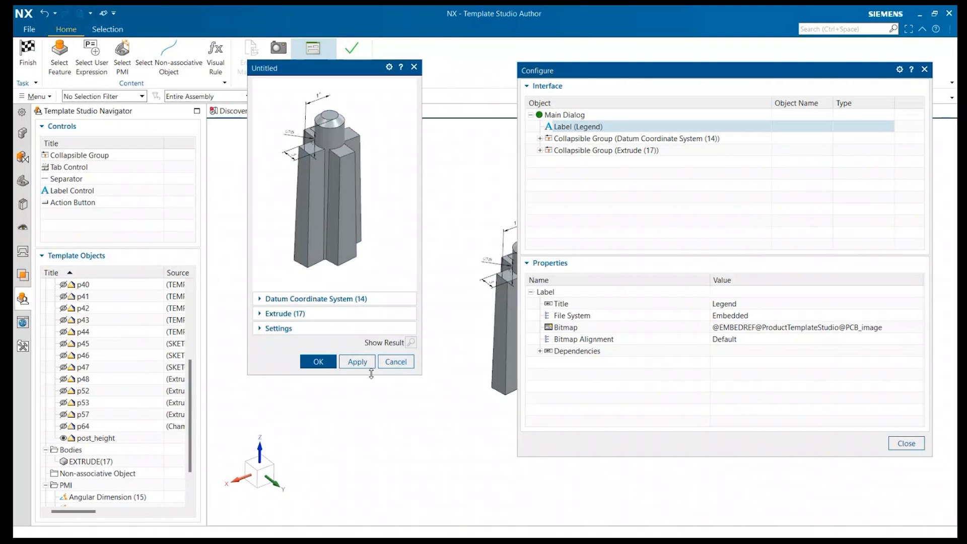
pyautogui.click(724, 339)
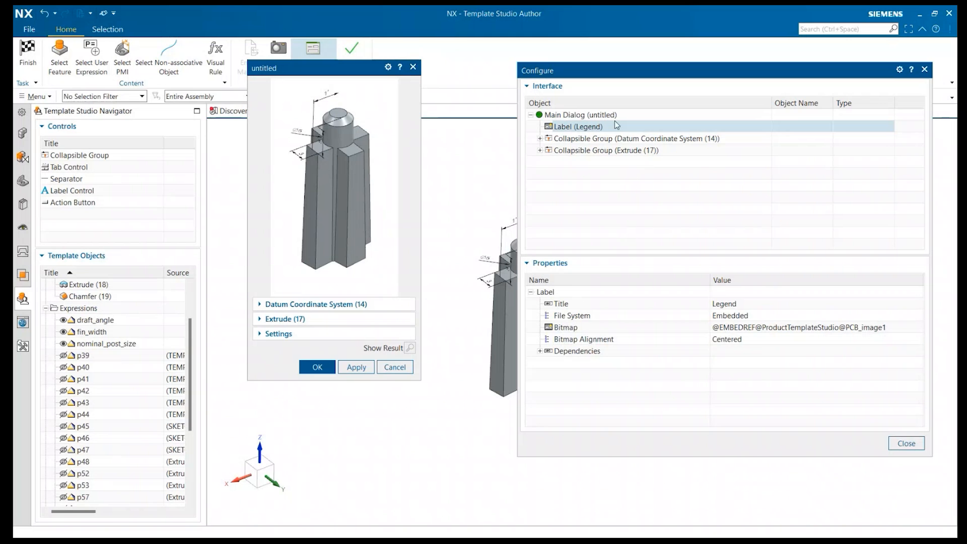
# Set the main dialog's title to "PCB standoff"
pyautogui.click(572, 116)
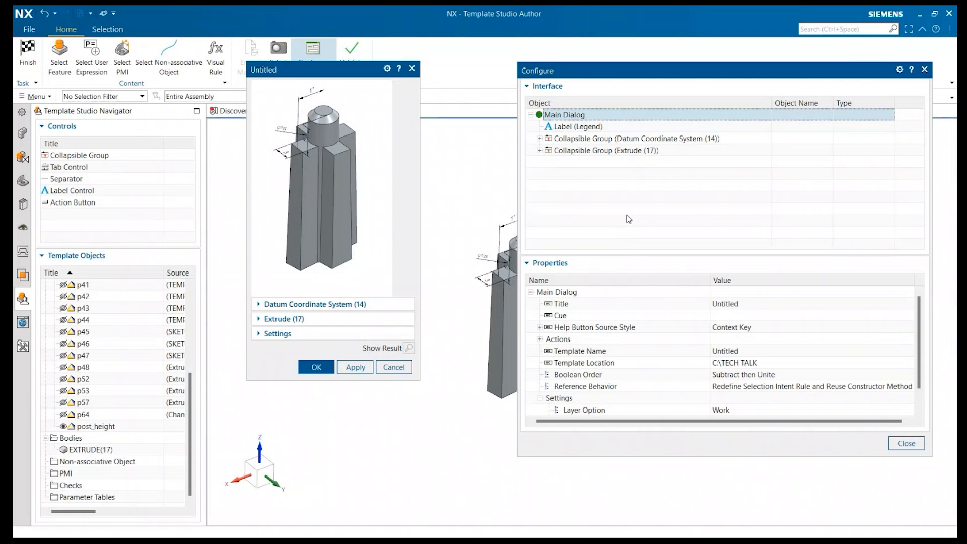
pyautogui.click(733, 306)
pyautogui.press('BackSpace')
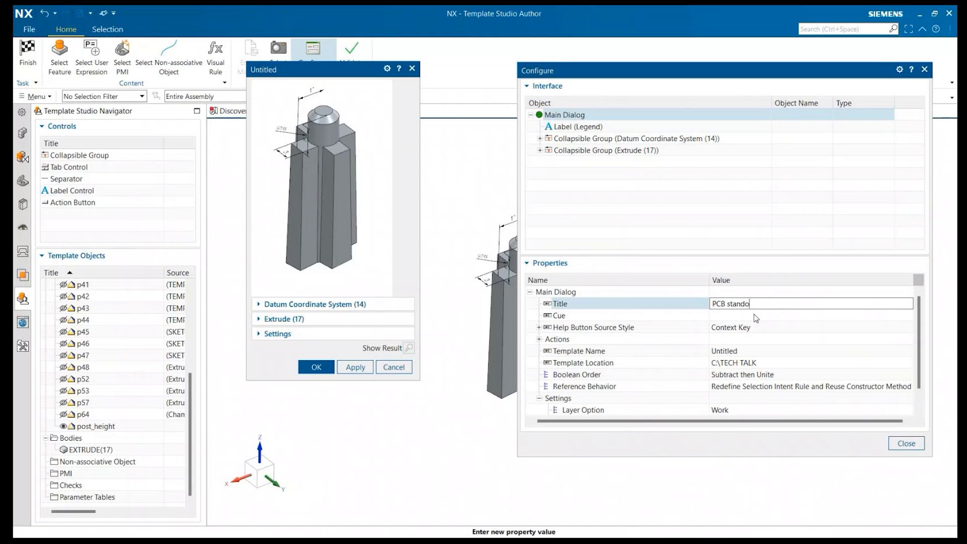
pyautogui.write('PCB standoff')
pyautogui.press('Return')
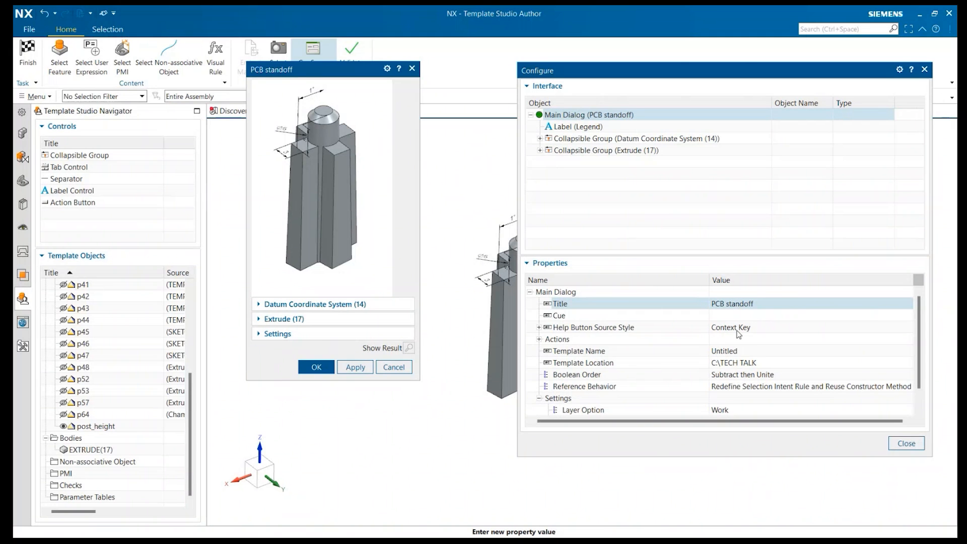
# Try to set the main dialog's template name to "PCB standoff FT"
pyautogui.click(728, 353)
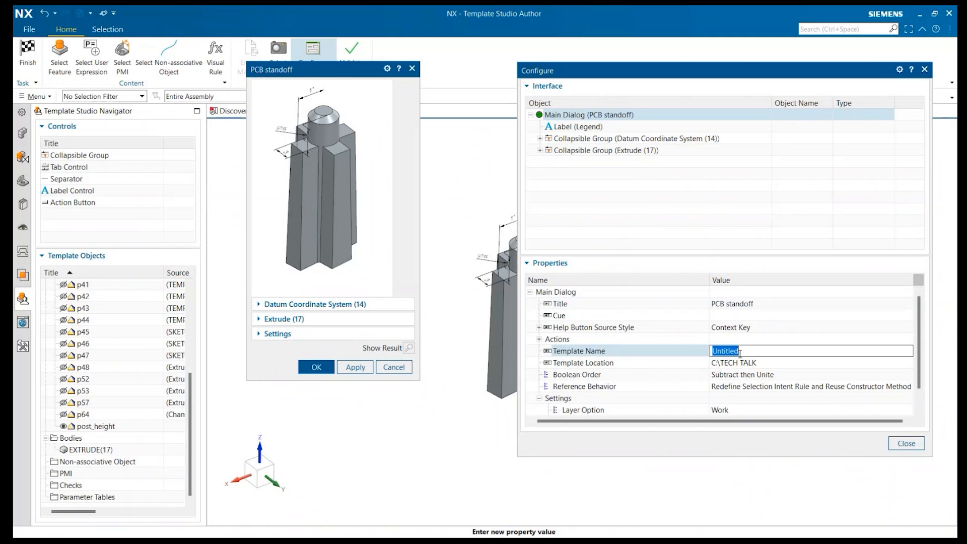
pyautogui.press('BackSpace')
pyautogui.write('PCB standoff FT')
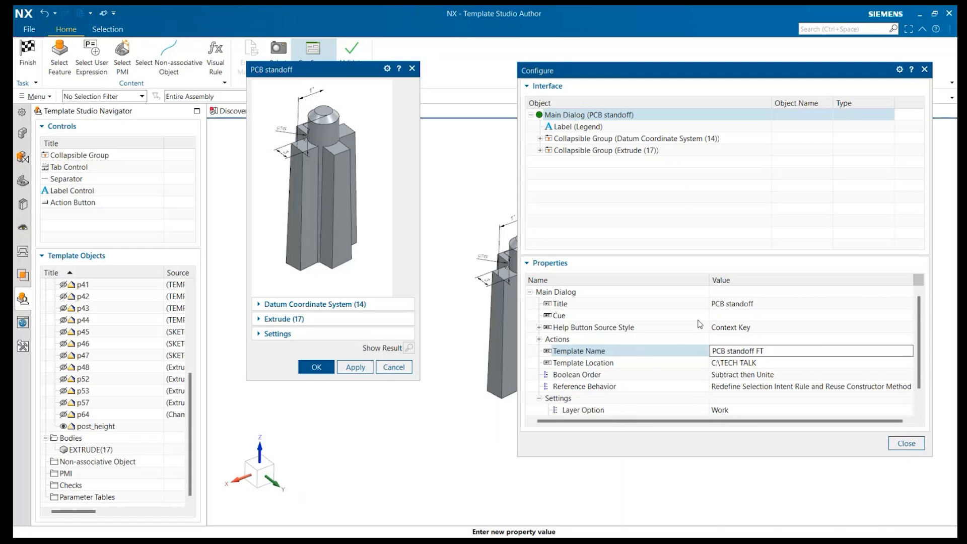
pyautogui.click(646, 364)
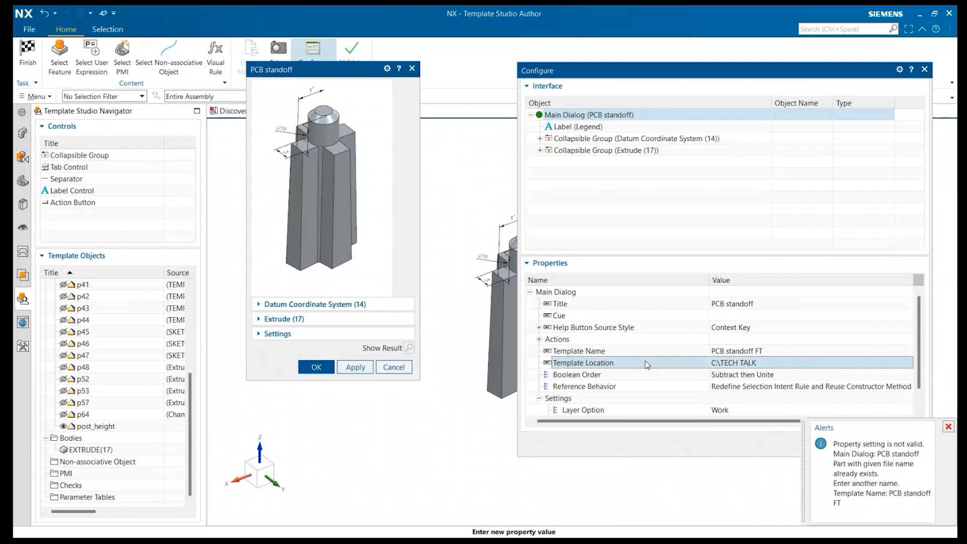
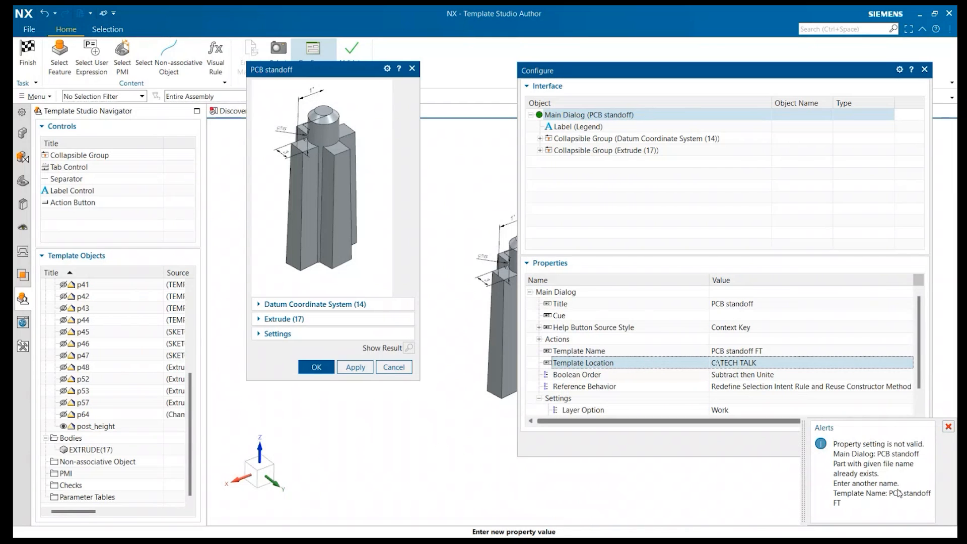
pyautogui.click(948, 427)
# Set the main dialog's template name to "PCB standoff Feature Template"
pyautogui.click(767, 350)
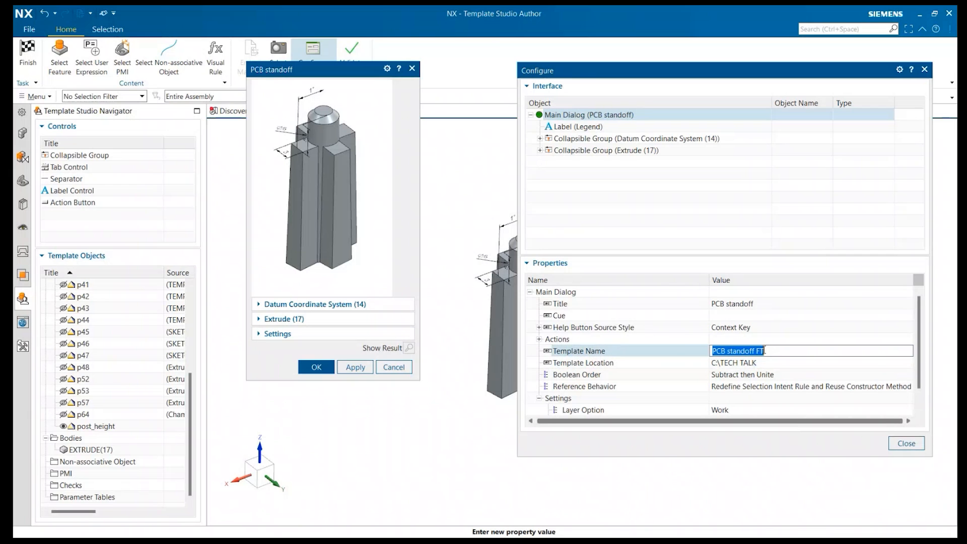
pyautogui.click(766, 350)
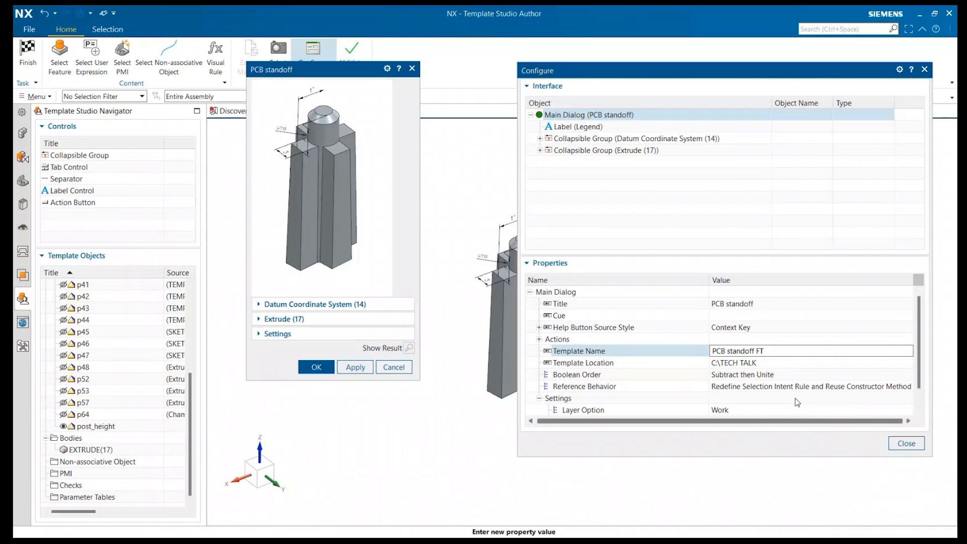
pyautogui.press('BackSpace')
pyautogui.write('eature Template')
pyautogui.press('Return')
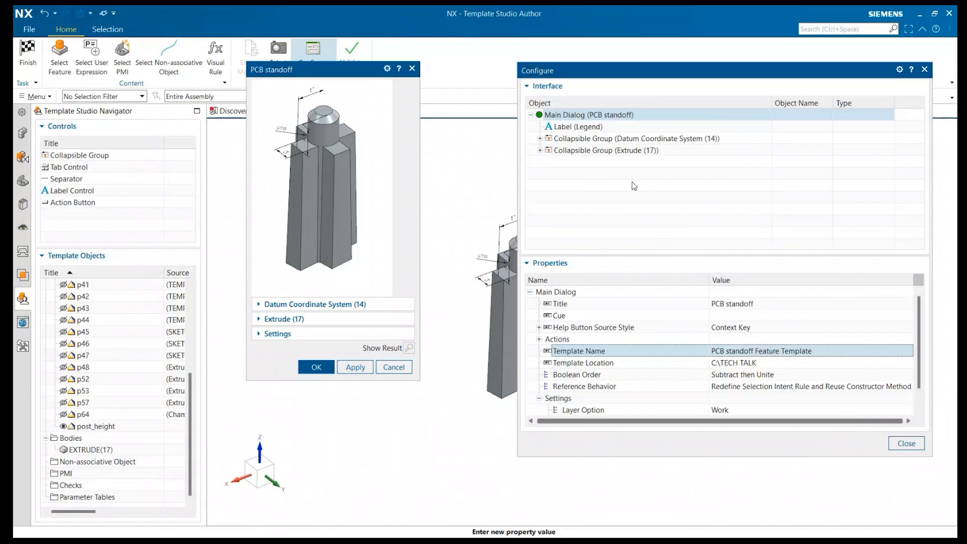
# Retitle the Datum Coordinate System (14) collapsible group as "Orientation"
pyautogui.click(596, 139)
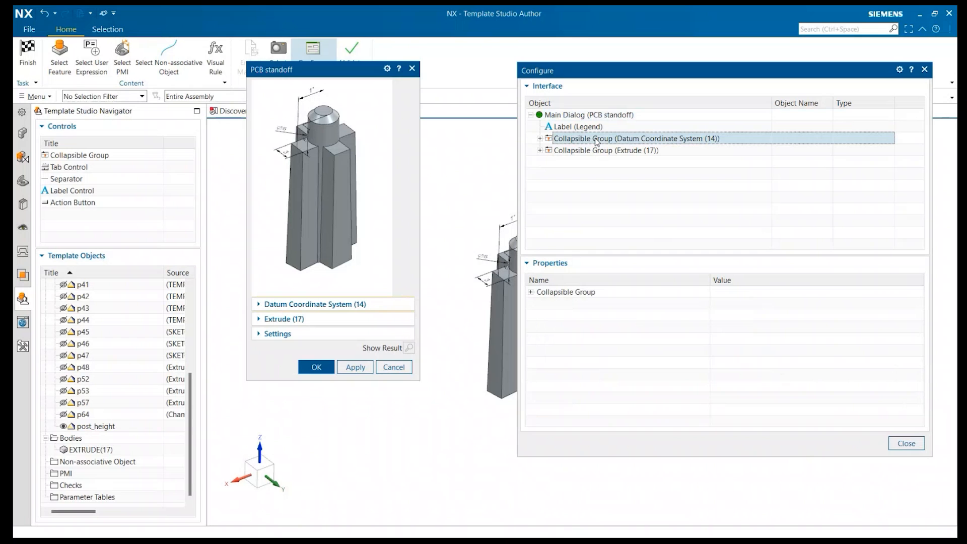
pyautogui.click(530, 293)
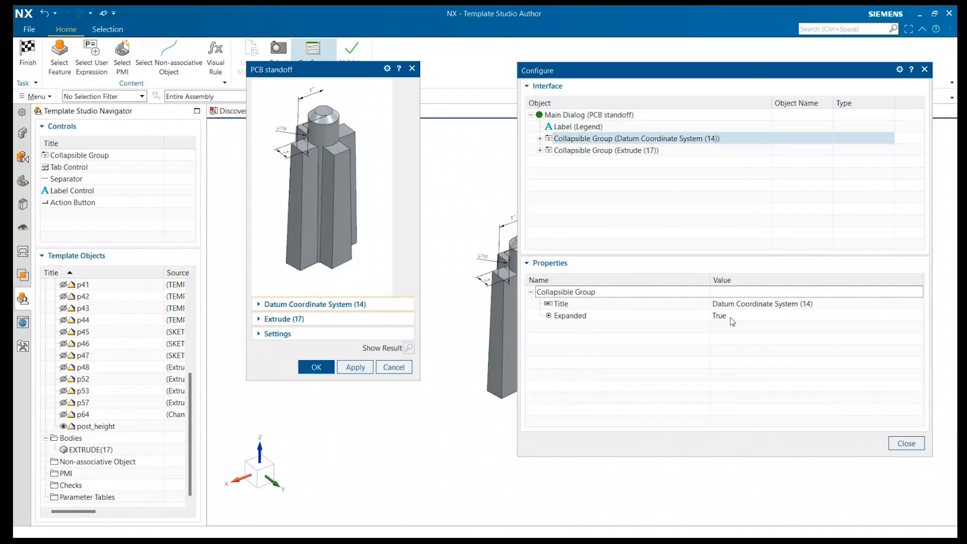
pyautogui.click(748, 305)
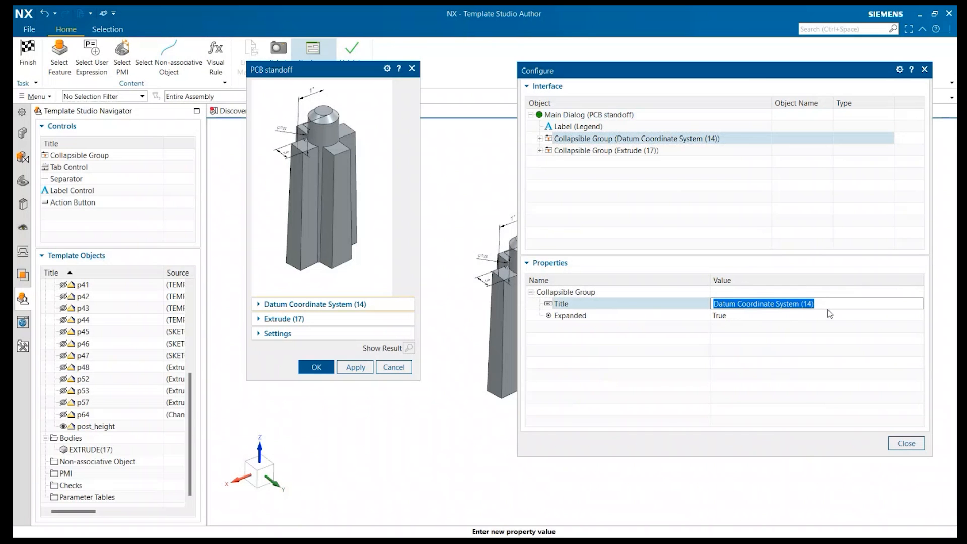
pyautogui.press('BackSpace')
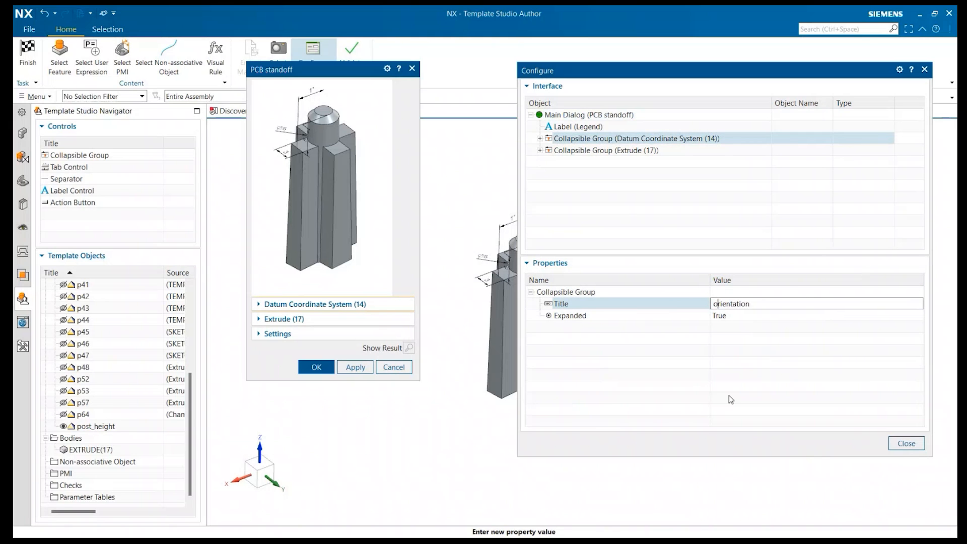
pyautogui.press('BackSpace')
pyautogui.write('O')
pyautogui.press('Return')
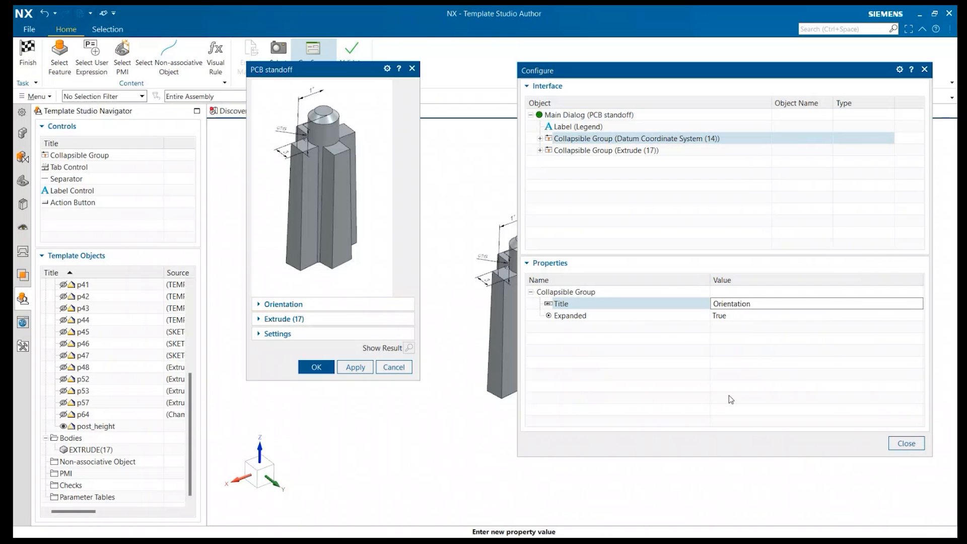
# Retitle the Extrude (17) collapsible group as "Parameters"
pyautogui.click(596, 151)
pyautogui.click(531, 294)
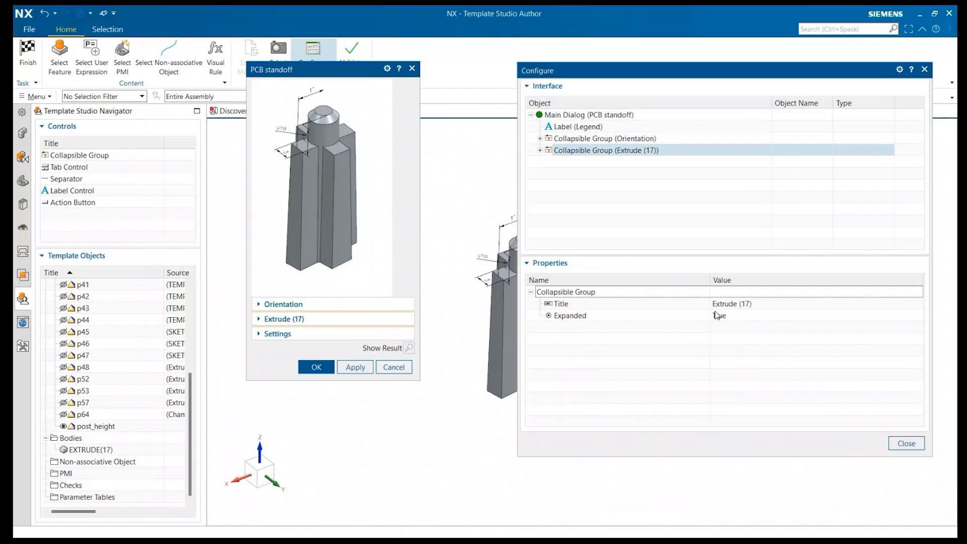
pyautogui.click(728, 306)
pyautogui.press('BackSpace')
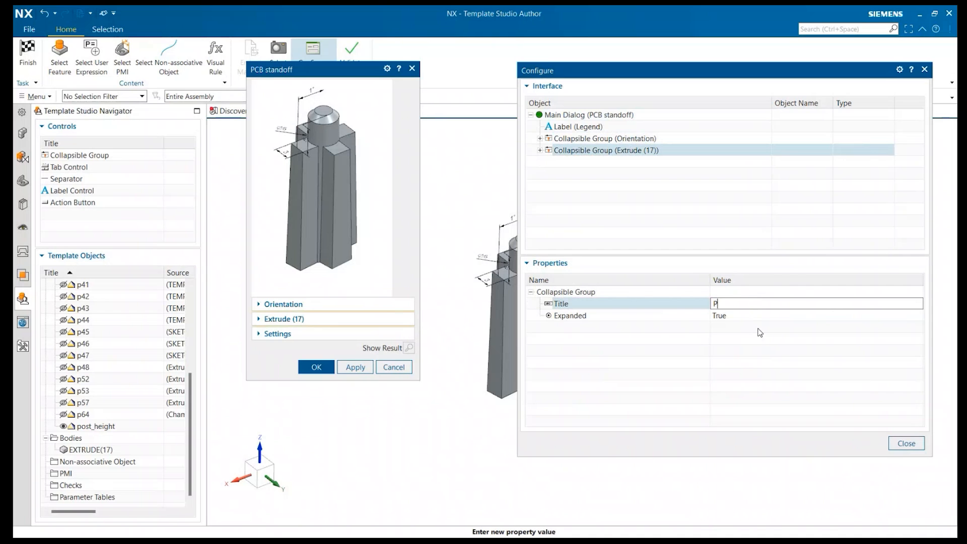
pyautogui.write('Parameters')
pyautogui.press('Return')
# Expand the Orientation, Parameters and Settings groups in the dialog preview to check them, and finish authoring the template
pyautogui.click(265, 305)
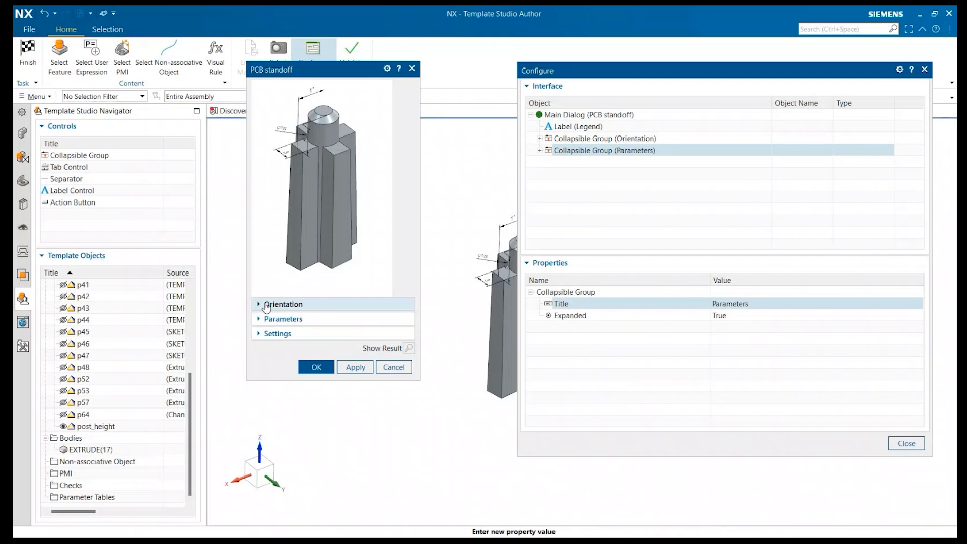
pyautogui.click(282, 372)
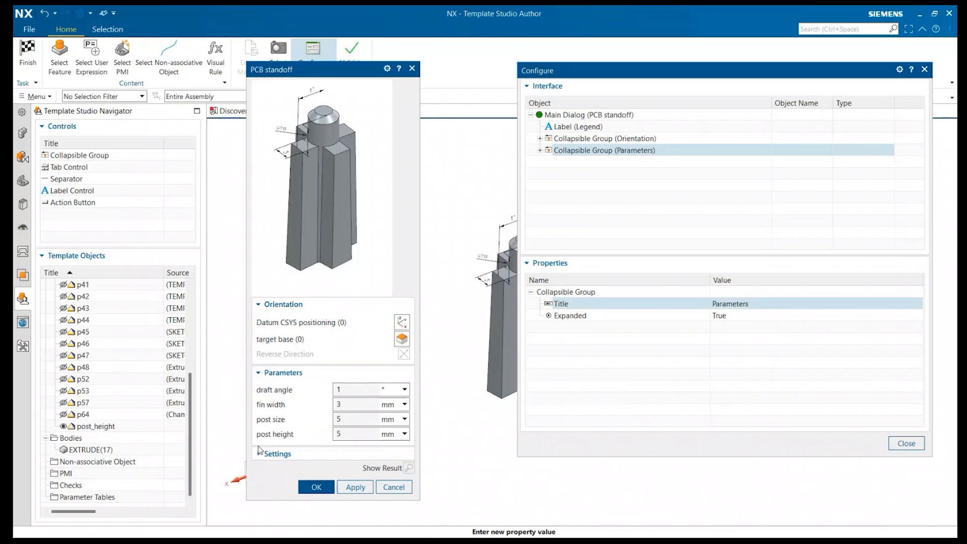
pyautogui.click(298, 453)
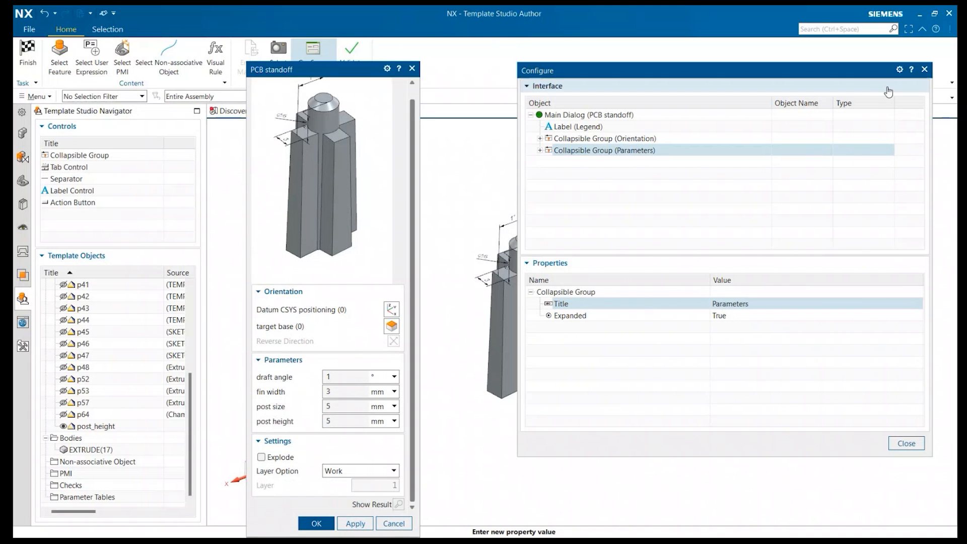
pyautogui.click(924, 69)
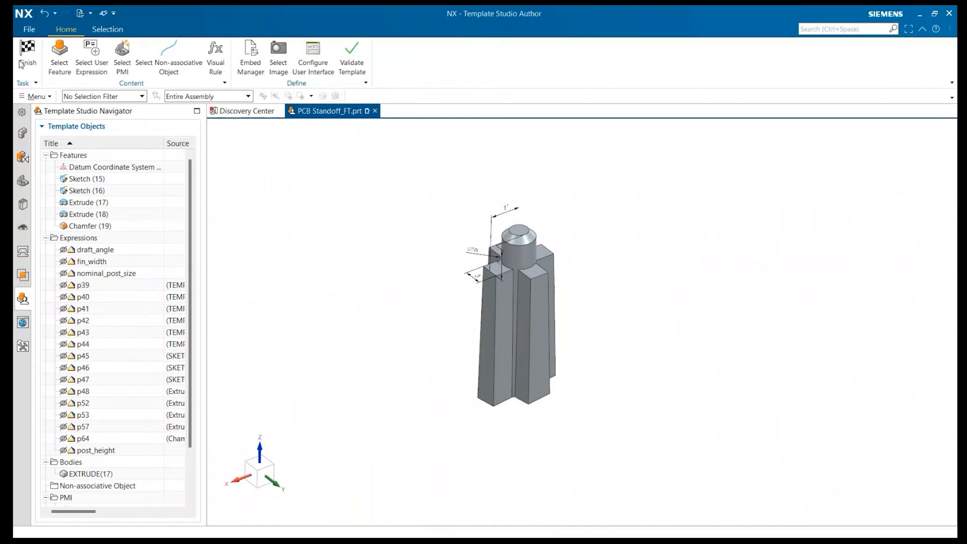
pyautogui.click(21, 64)
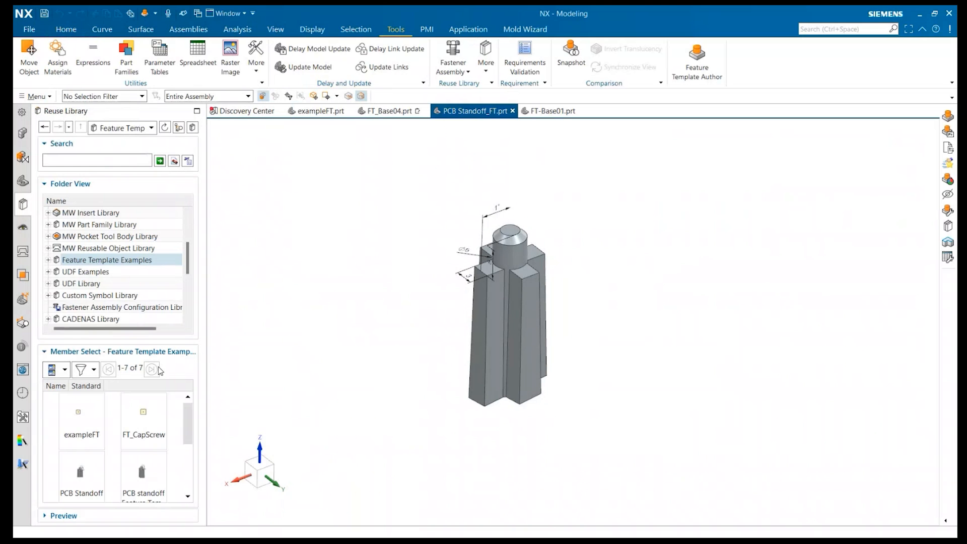
# Insert the PCB standoff Feature Template from the Feature Template Examples library into FT-Base01.prt
pyautogui.scroll(-1, 188, 442)
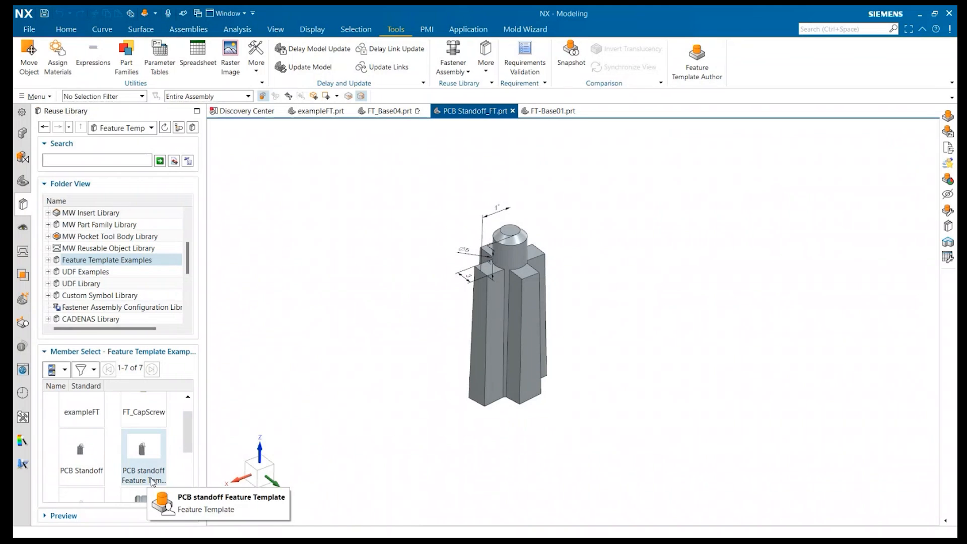
pyautogui.click(547, 111)
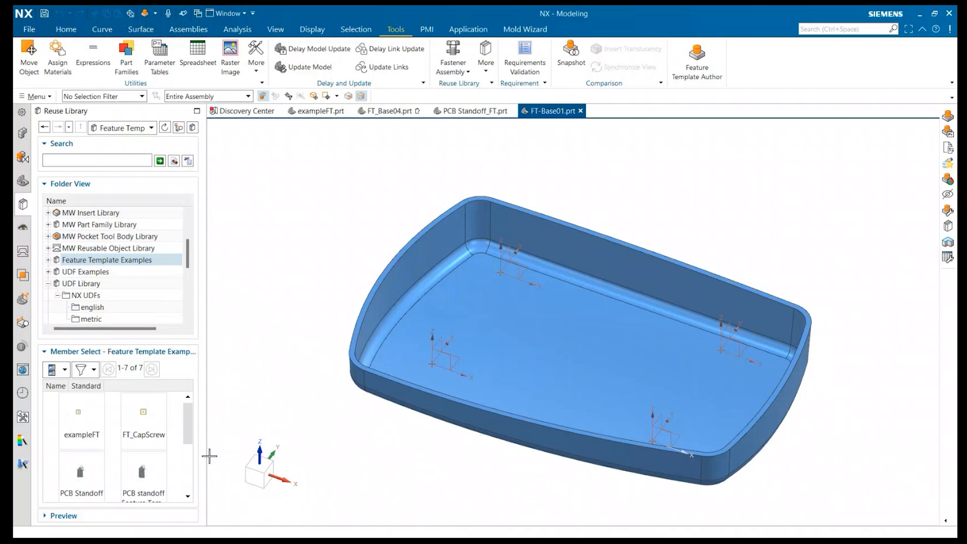
pyautogui.scroll(-1, 156, 462)
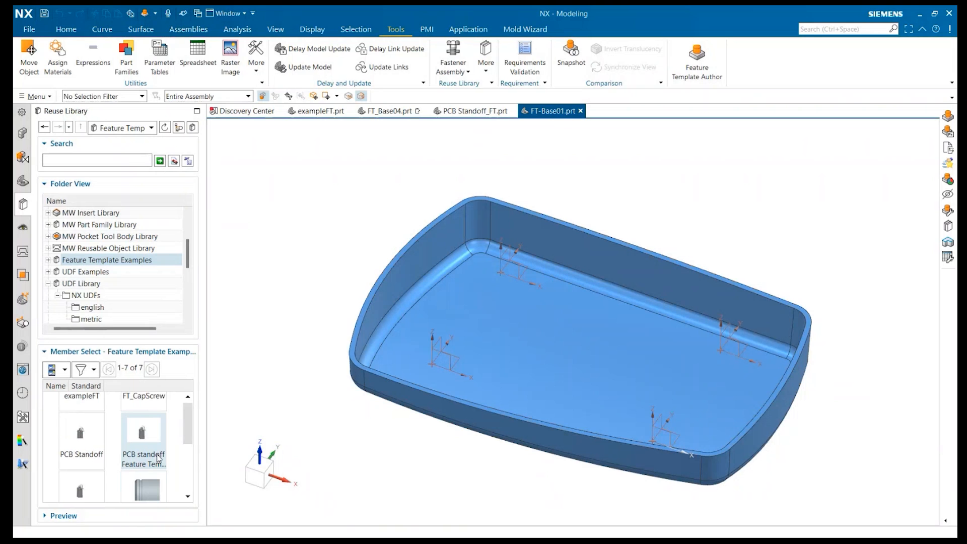
pyautogui.scroll(-1, 159, 458)
pyautogui.moveTo(146, 423); pyautogui.dragTo(274, 302)
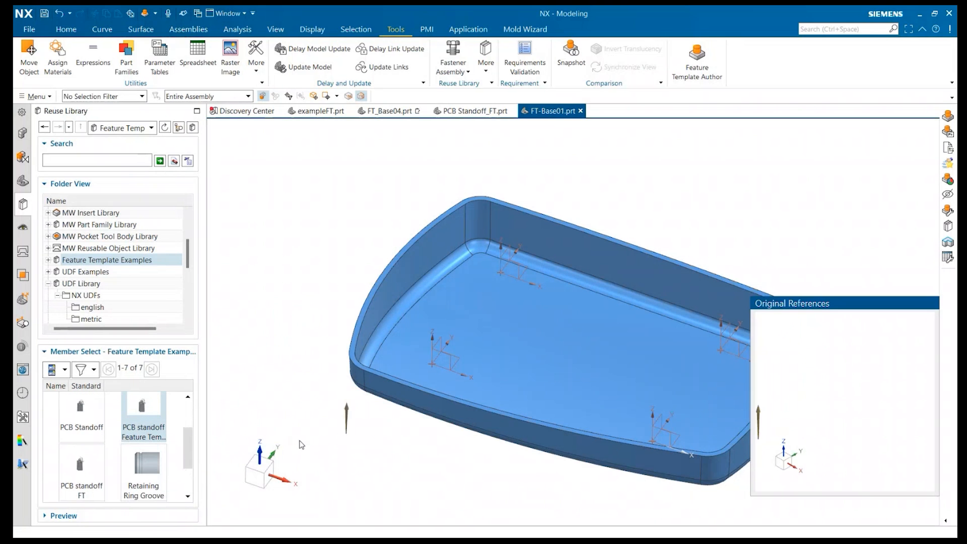
# Place the first standoff on the front-left datum coordinate system, with the tray's inner floor face as target base and the default parameters
pyautogui.scroll(-3, 690, 405)
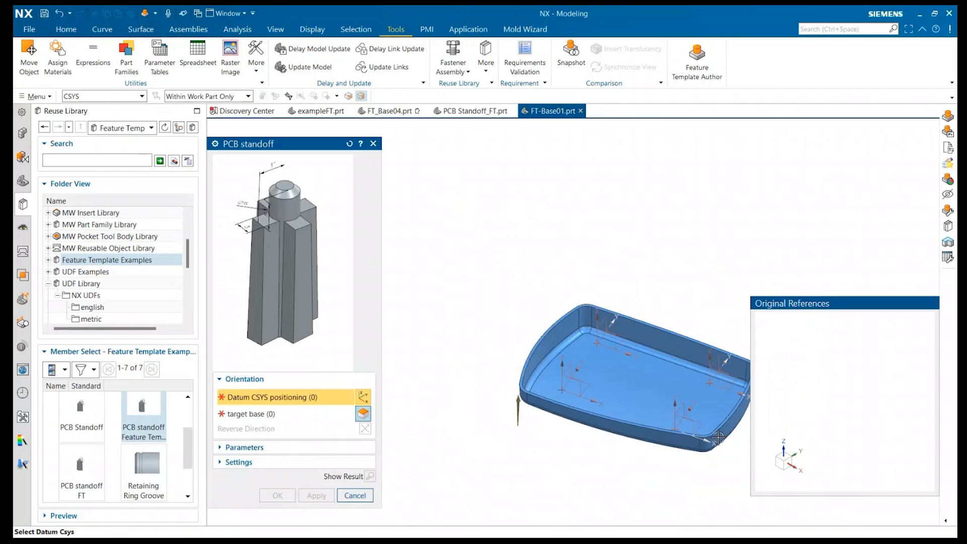
pyautogui.scroll(2, 744, 412)
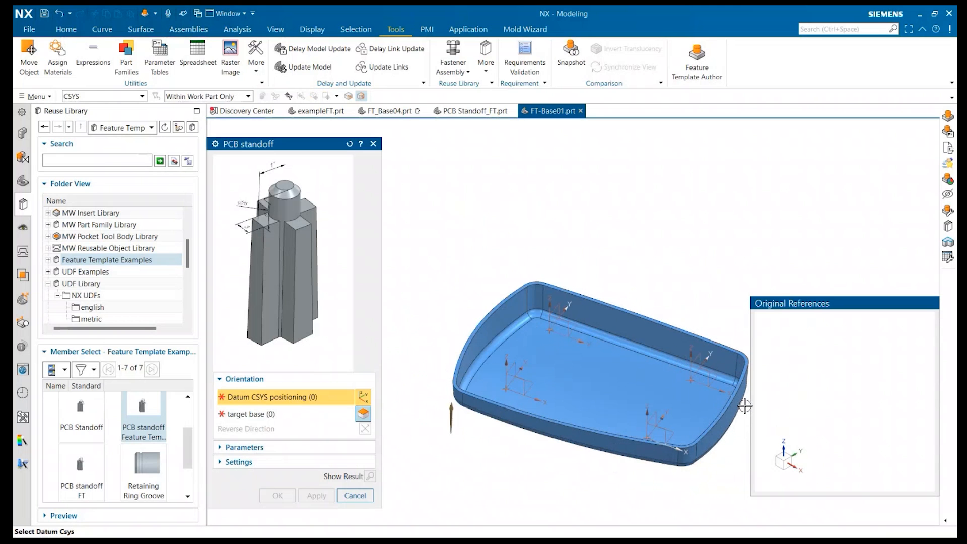
pyautogui.scroll(1, 745, 405)
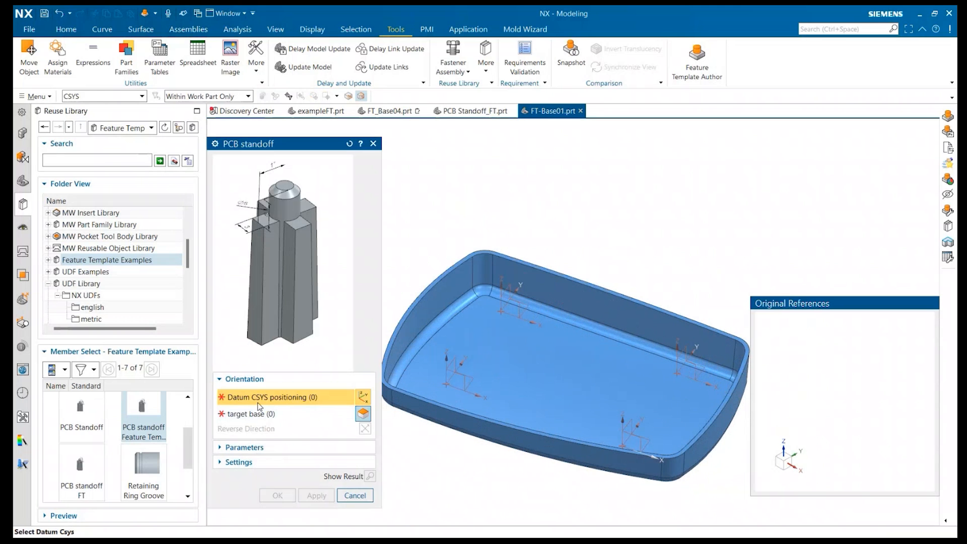
pyautogui.click(447, 383)
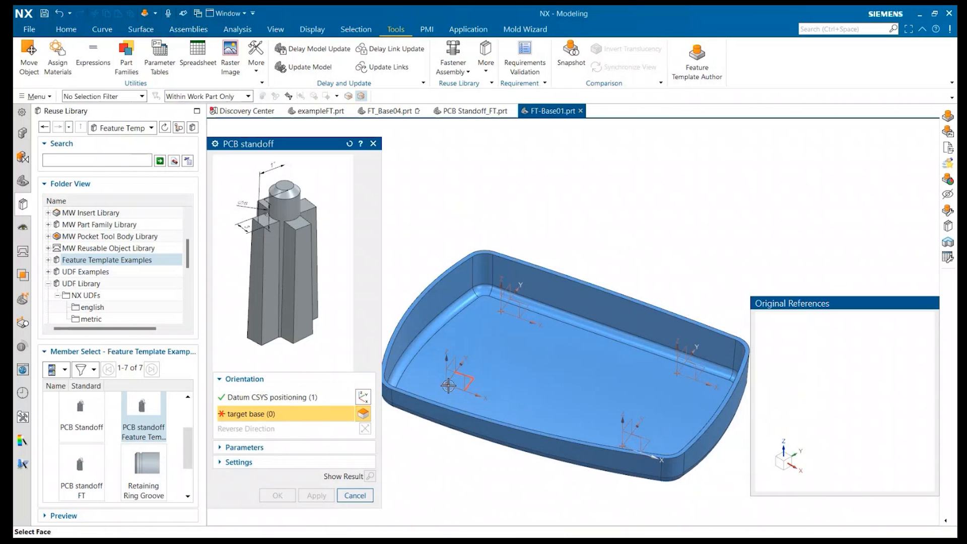
pyautogui.click(517, 370)
pyautogui.moveTo(517, 370); pyautogui.dragTo(269, 464, button='middle')
pyautogui.click(267, 447)
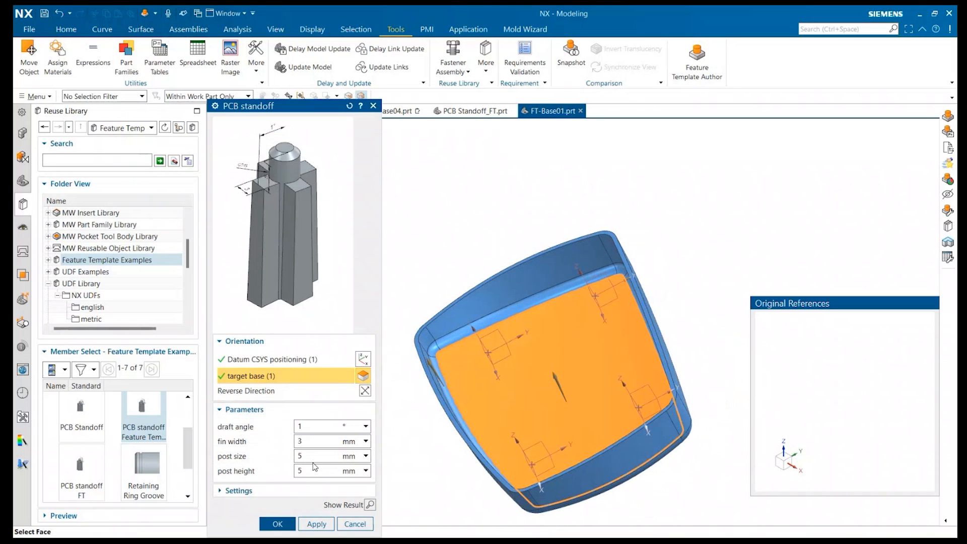
pyautogui.click(236, 491)
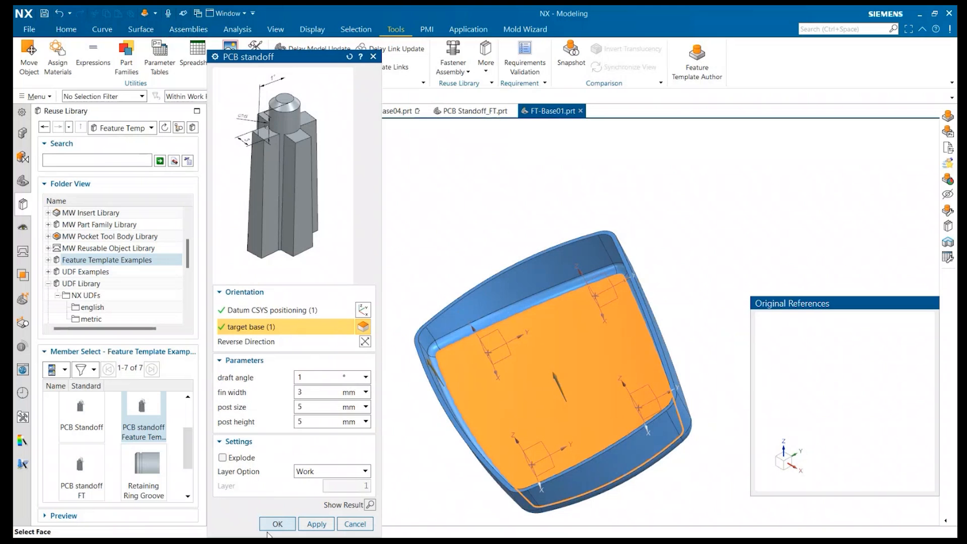
pyautogui.click(309, 524)
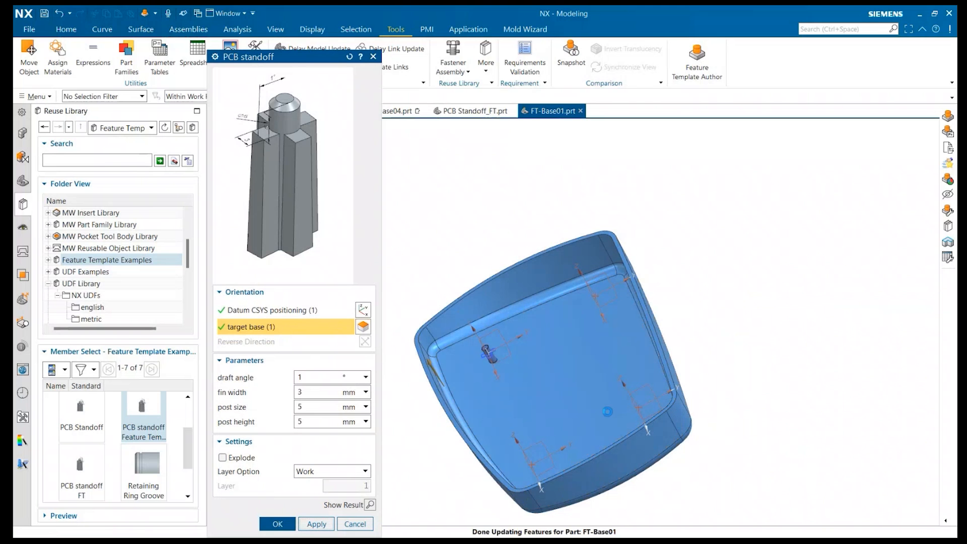
# Place a second standoff on Datum Coordinate System(11) in the back-left corner, with the tray floor as target base
pyautogui.scroll(6, 500, 367)
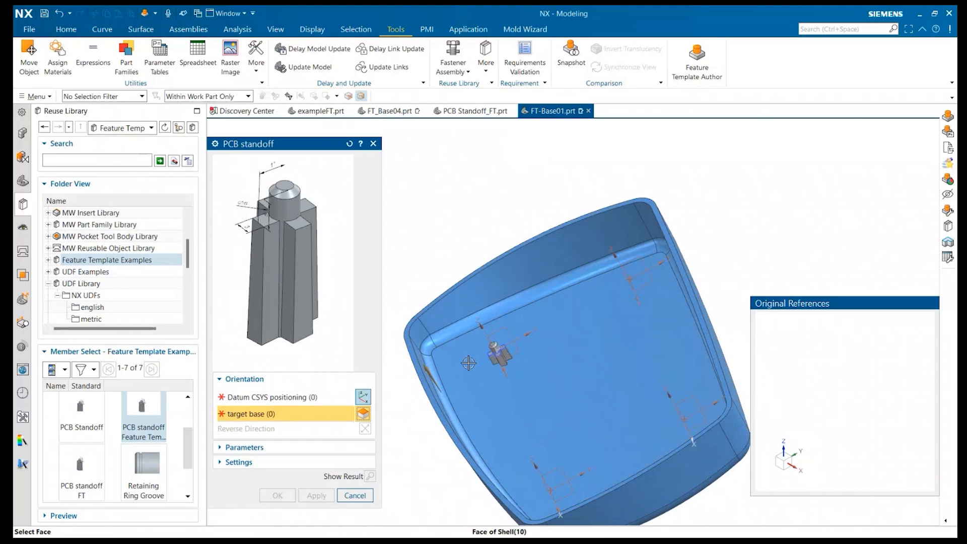
pyautogui.scroll(3, 500, 362)
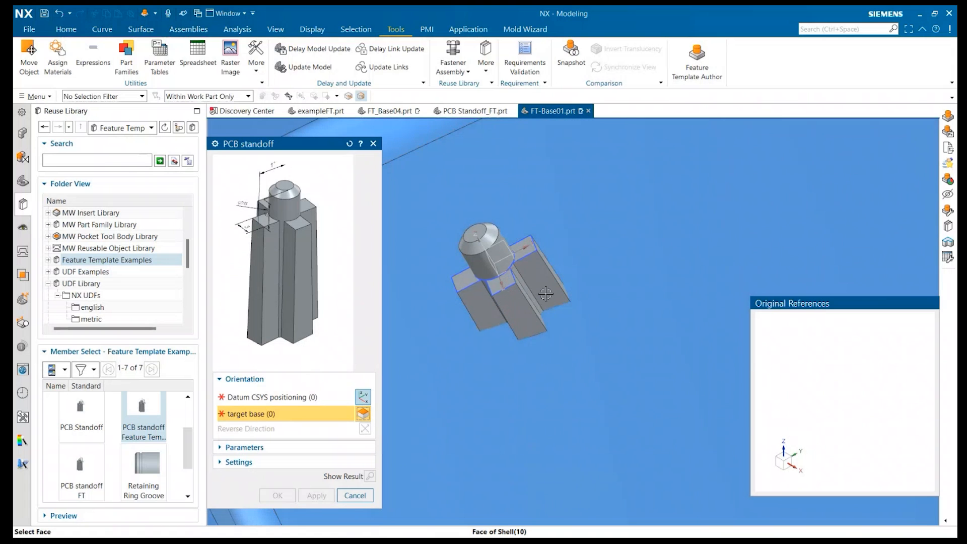
pyautogui.scroll(-10, 535, 363)
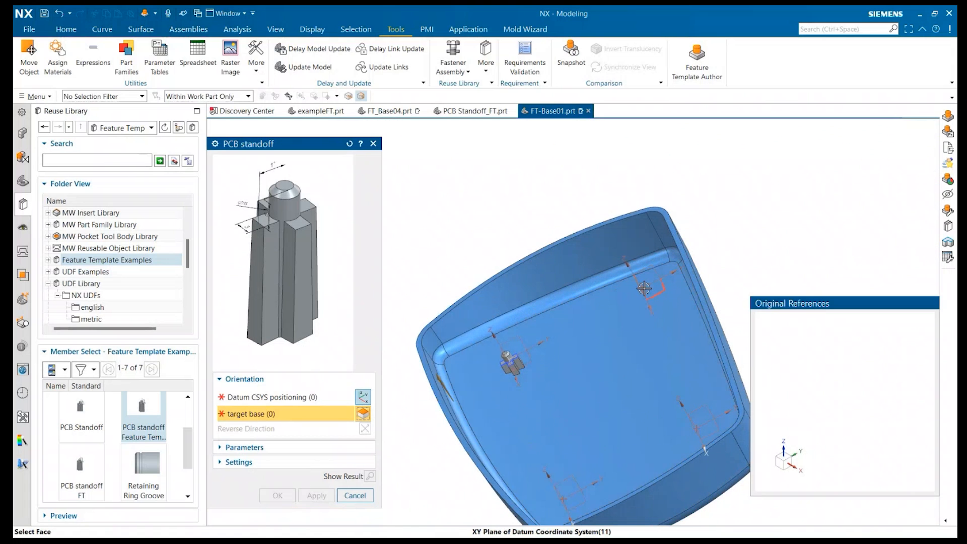
pyautogui.moveTo(641, 351); pyautogui.dragTo(601, 318, button='middle')
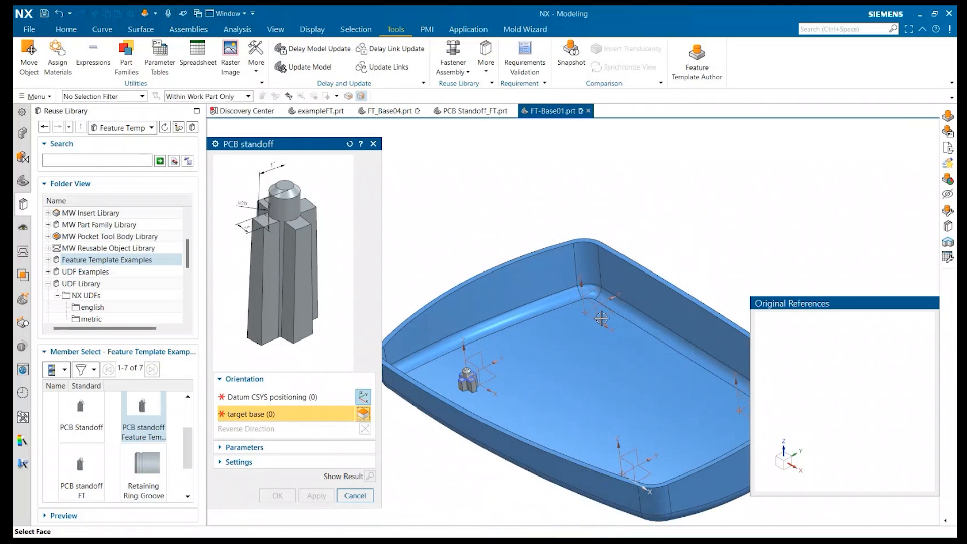
pyautogui.click(288, 397)
pyautogui.click(509, 370)
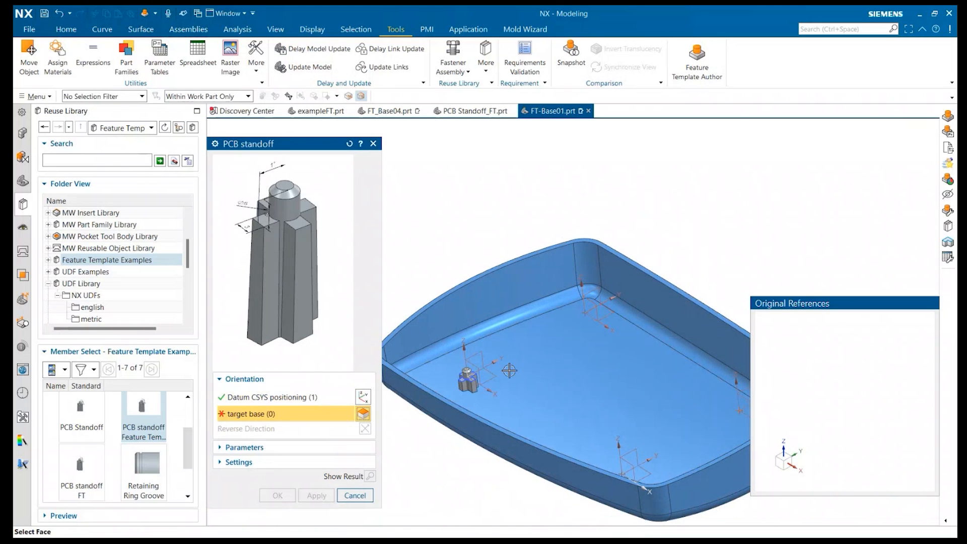
pyautogui.click(547, 391)
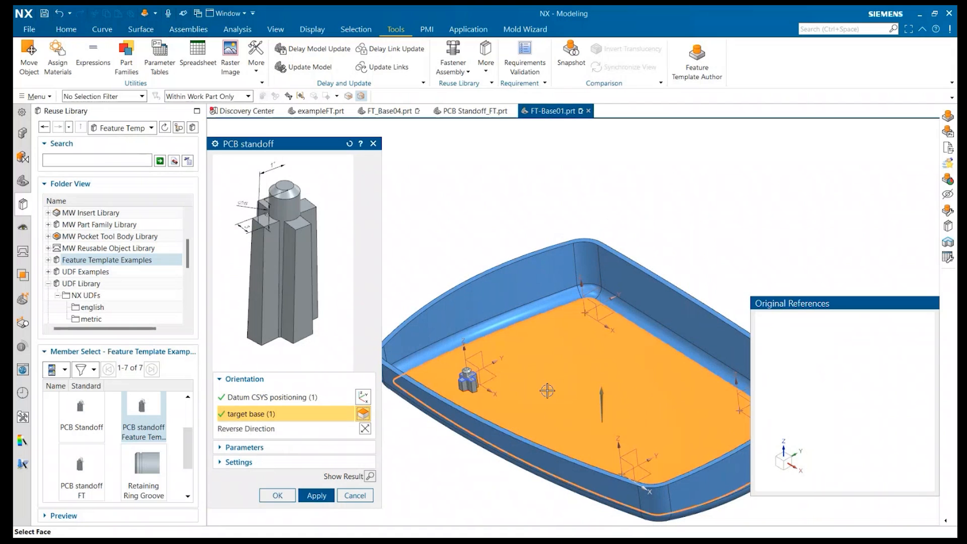
pyautogui.click(316, 496)
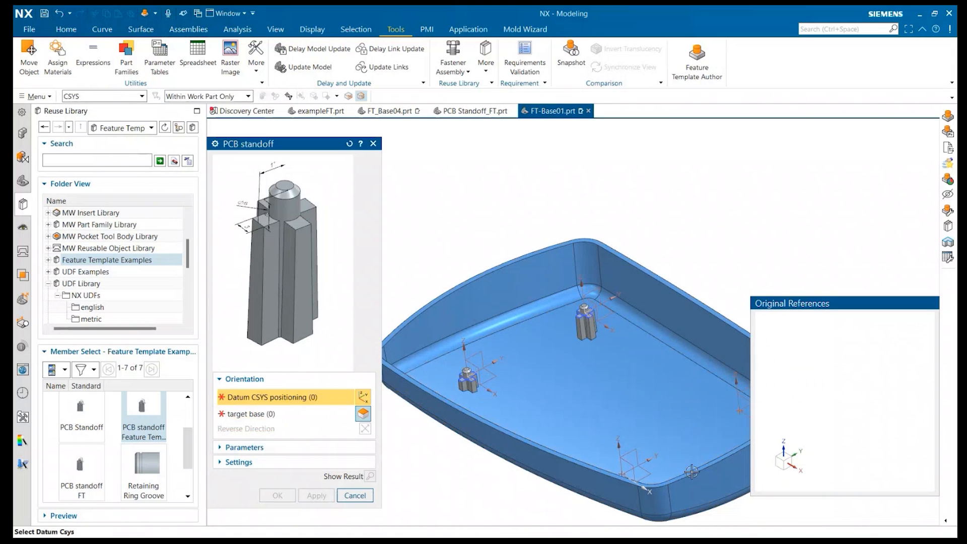
# Place a third standoff on Datum Coordinate System(14) in the front-right corner, with the tray floor as target base
pyautogui.moveTo(649, 468)
pyautogui.mouseDown(button='middle')
pyautogui.moveTo(666, 473)
pyautogui.moveTo(645, 468)
pyautogui.mouseUp(button='middle')
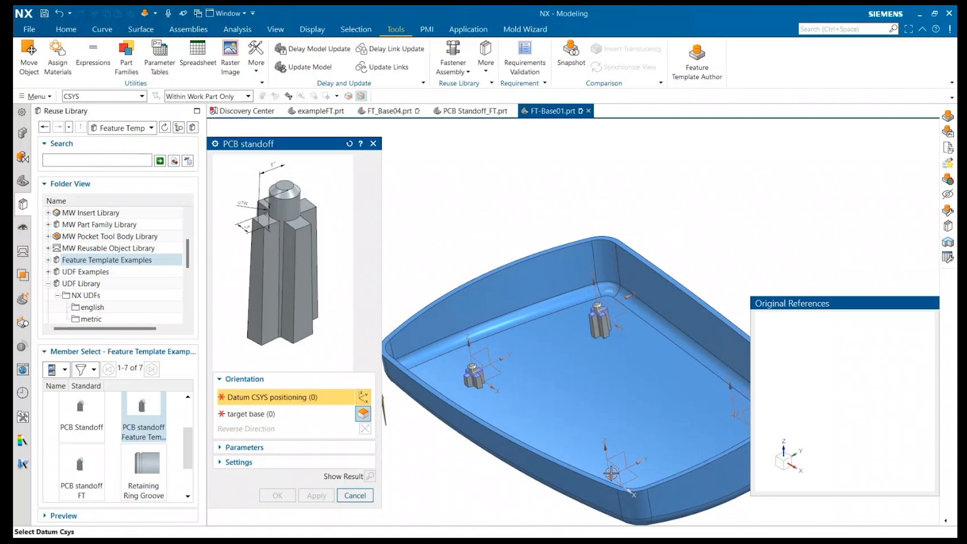
pyautogui.click(612, 475)
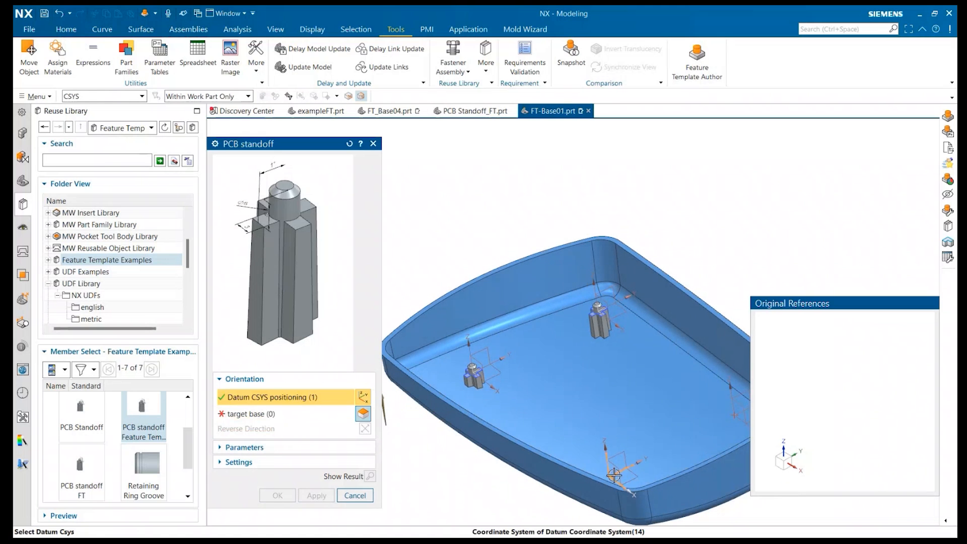
pyautogui.click(654, 434)
pyautogui.moveTo(655, 433)
pyautogui.mouseDown(button='middle')
pyautogui.moveTo(690, 429)
pyautogui.moveTo(657, 443)
pyautogui.mouseUp(button='middle')
pyautogui.click(316, 495)
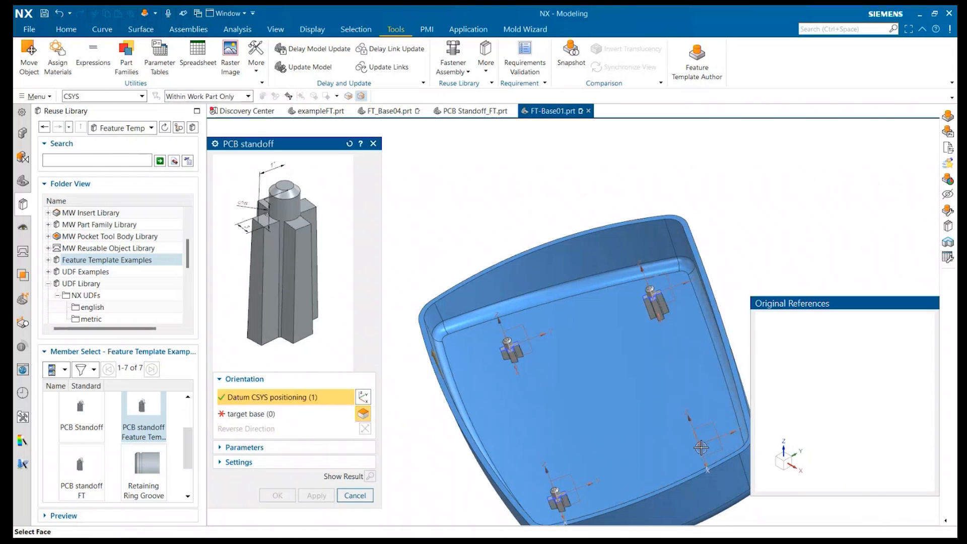
# Place a fourth standoff on the remaining datum coordinate system with the tray floor as target base, and close the PCB standoff dialog
pyautogui.click(670, 464)
pyautogui.click(316, 495)
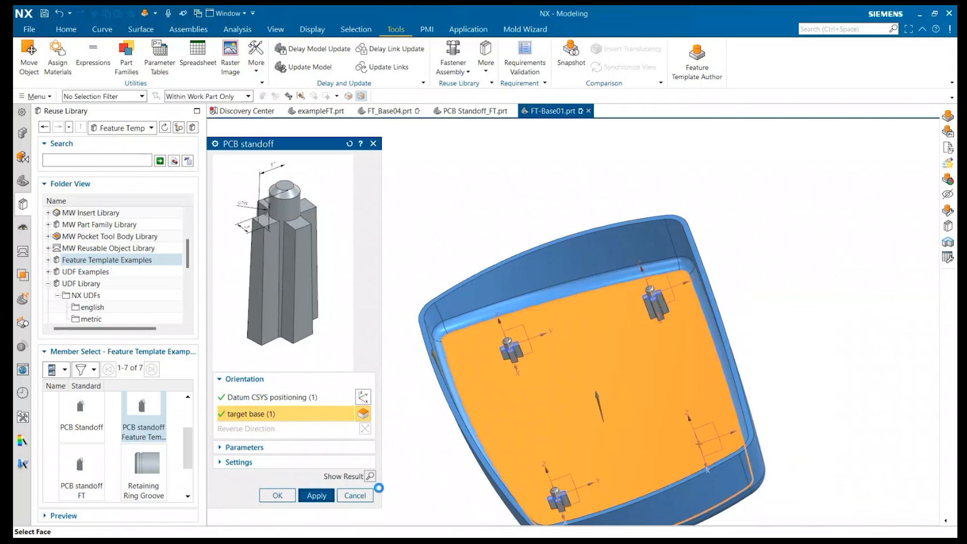
pyautogui.middleClick(589, 428)
pyautogui.moveTo(589, 428); pyautogui.dragTo(720, 349, button='middle')
pyautogui.moveTo(594, 403); pyautogui.dragTo(403, 498, button='middle')
pyautogui.click(356, 496)
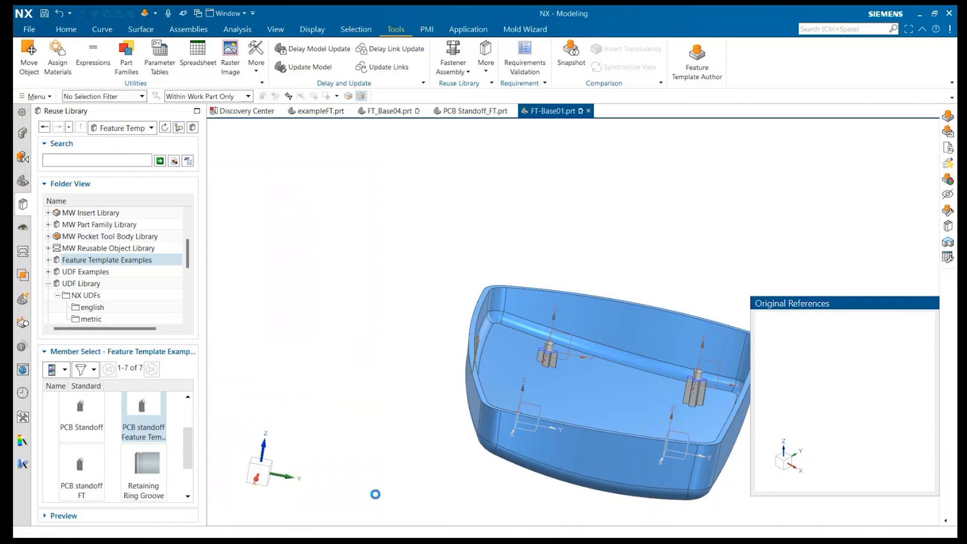
# Edit the first standoff with rollback and enable its Explode setting
pyautogui.moveTo(594, 403); pyautogui.dragTo(504, 382, button='middle')
pyautogui.scroll(5, 475, 371)
pyautogui.rightClick(476, 371)
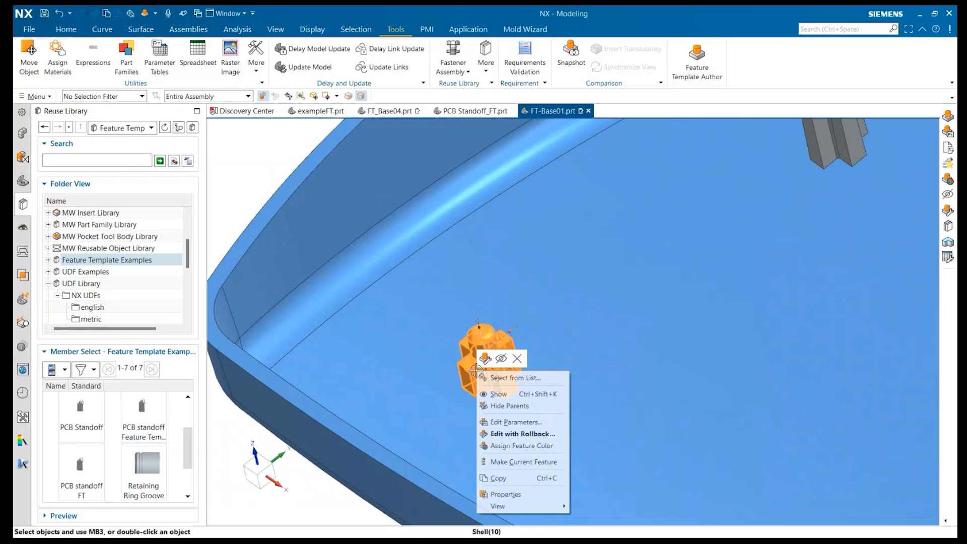
pyautogui.click(495, 434)
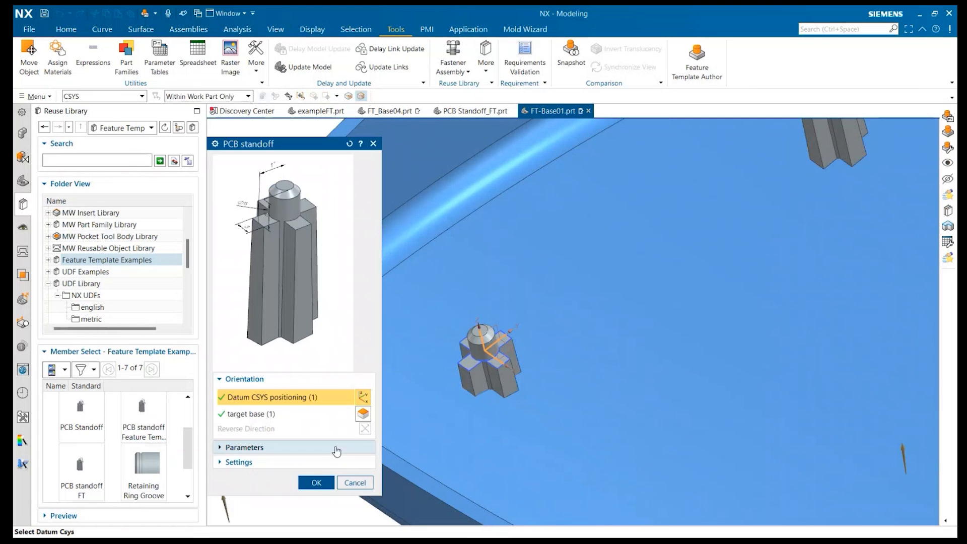
pyautogui.click(236, 462)
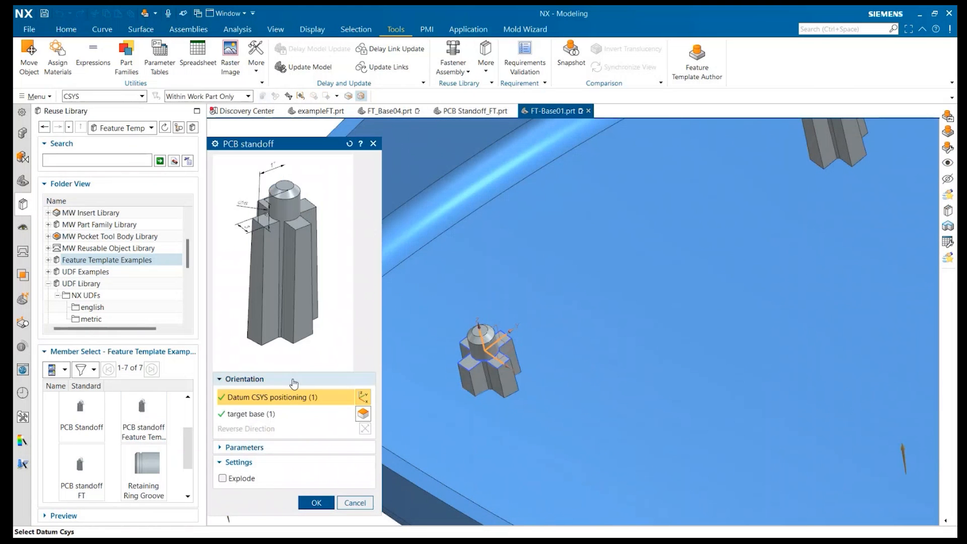
pyautogui.click(222, 479)
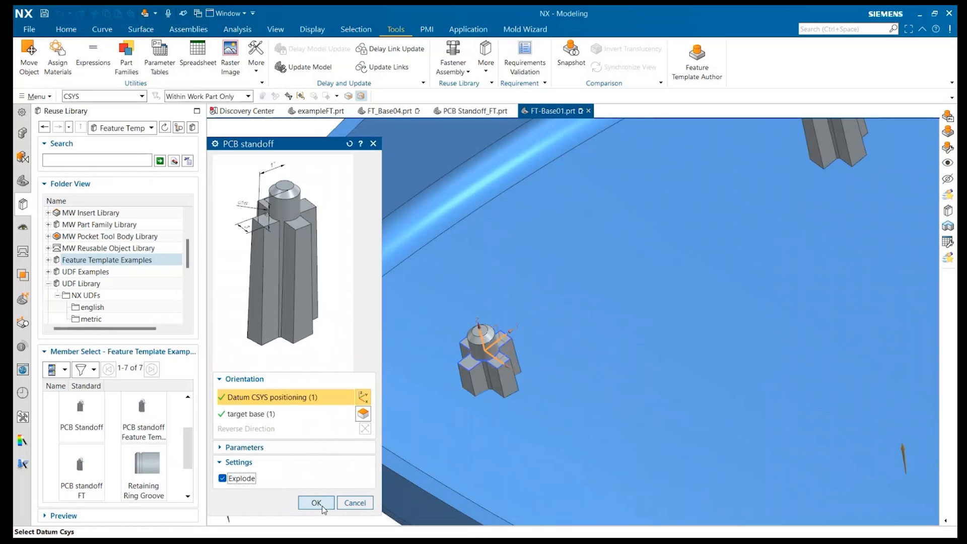
pyautogui.click(322, 505)
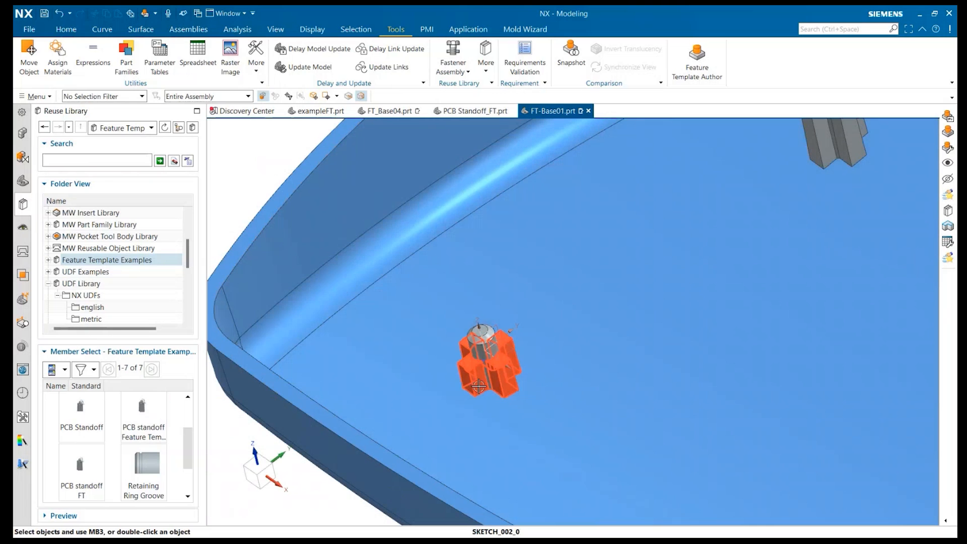
# Examine the sketches, extrudes and chamfer inside the exploded standoff's feature group in the model history
pyautogui.click(23, 183)
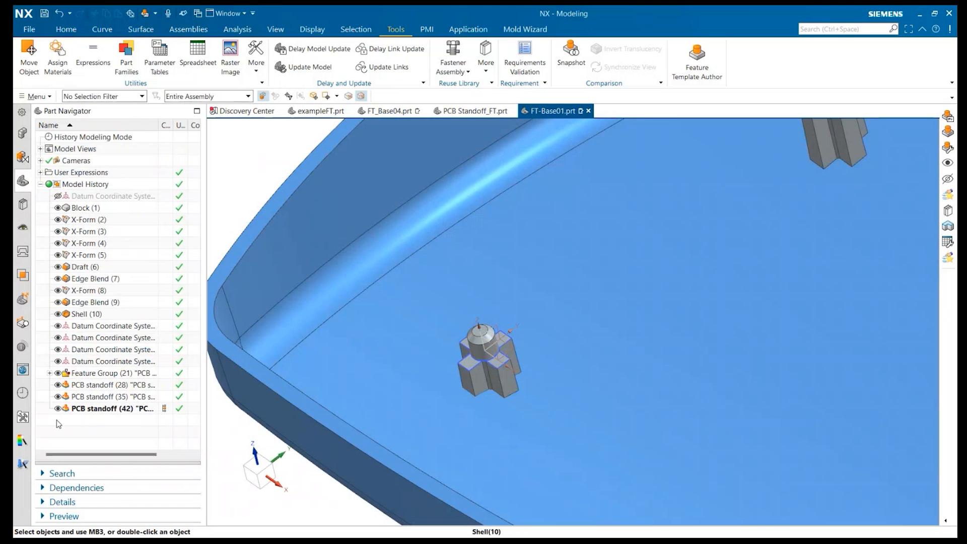
pyautogui.click(50, 373)
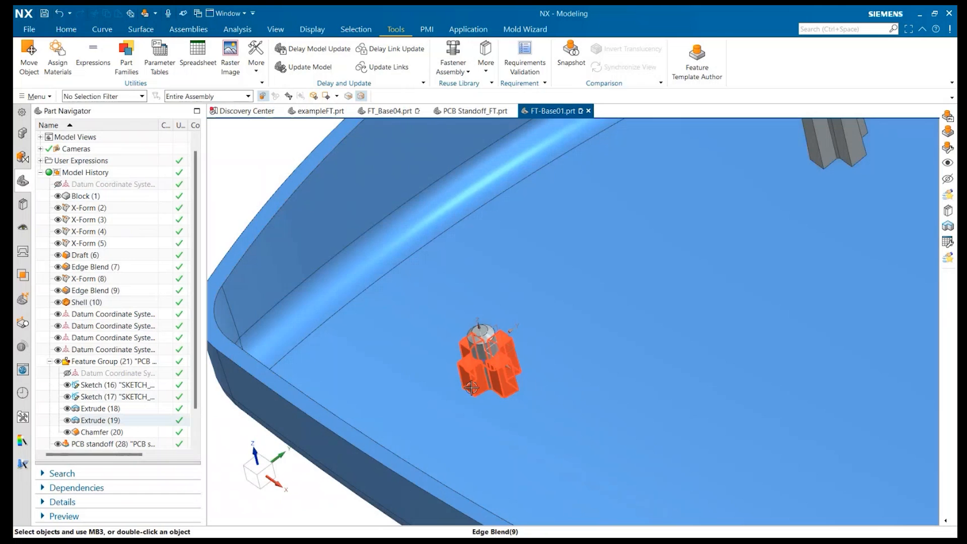
pyautogui.moveTo(459, 395); pyautogui.dragTo(499, 373, button='middle')
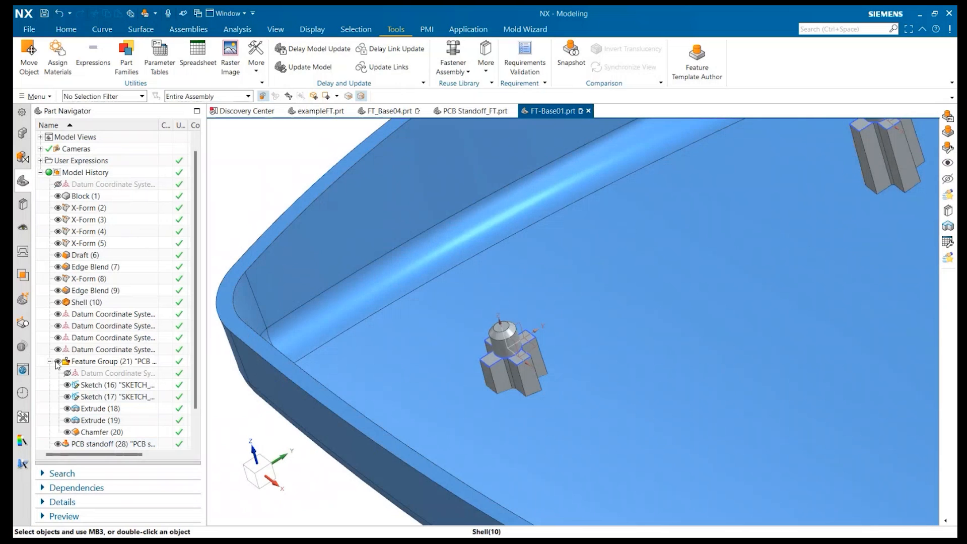
pyautogui.click(50, 361)
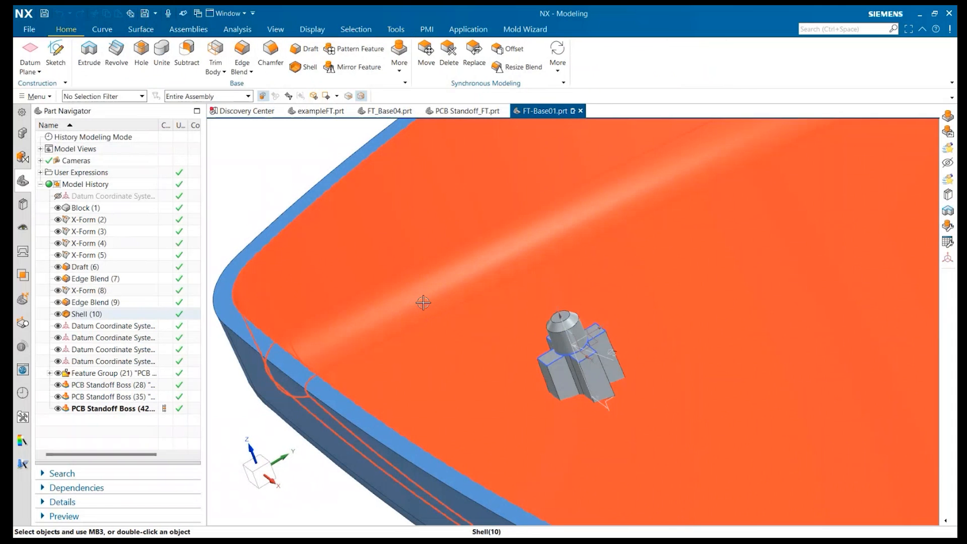
# Save FT-Base01.prt and open Demo_case.prt from the Documents NX folder, dismissing the load warnings
pyautogui.hotkey('ctrl', 's')
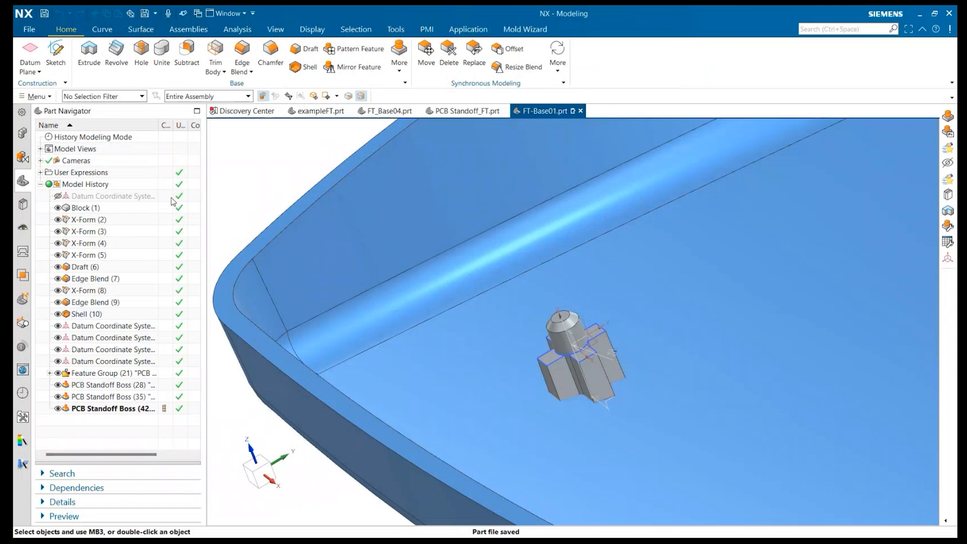
pyautogui.click(30, 30)
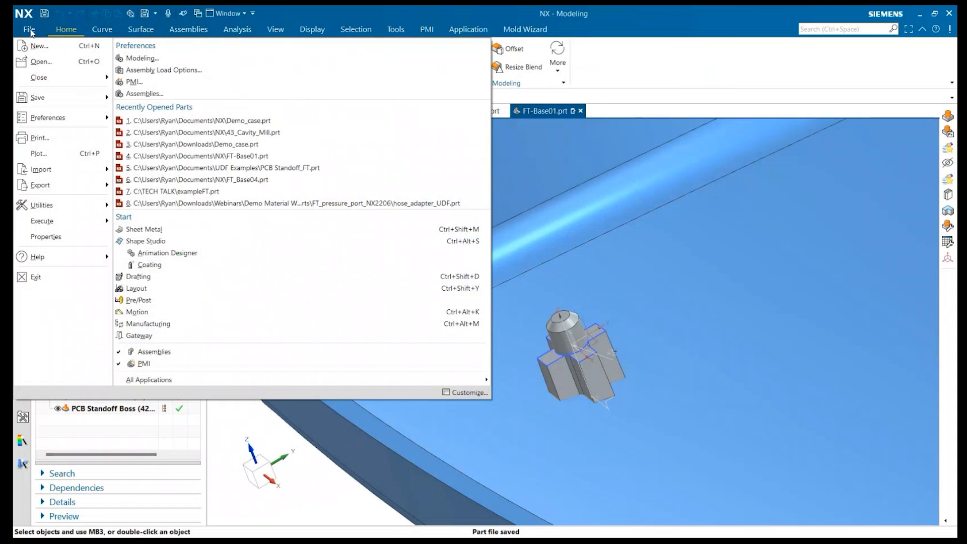
pyautogui.click(41, 61)
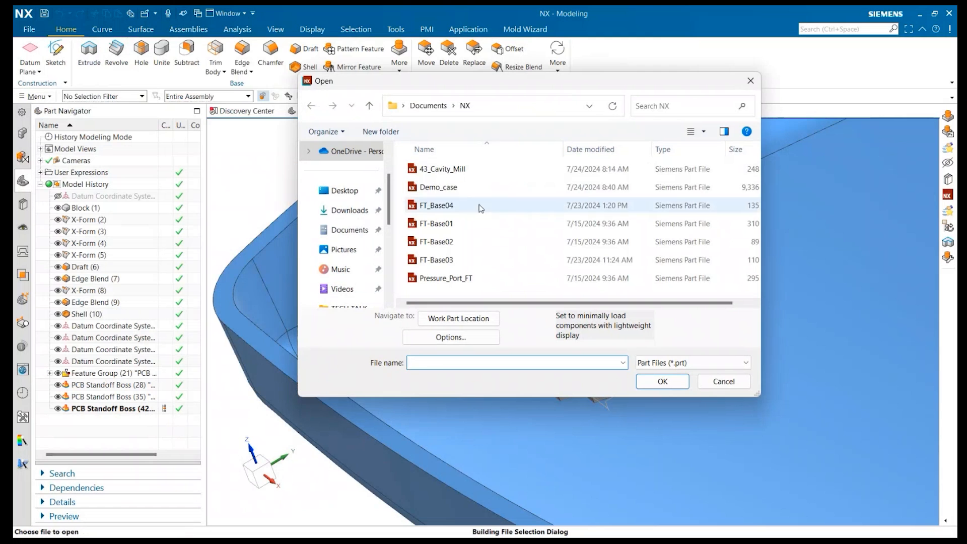
pyautogui.click(438, 187)
pyautogui.click(663, 382)
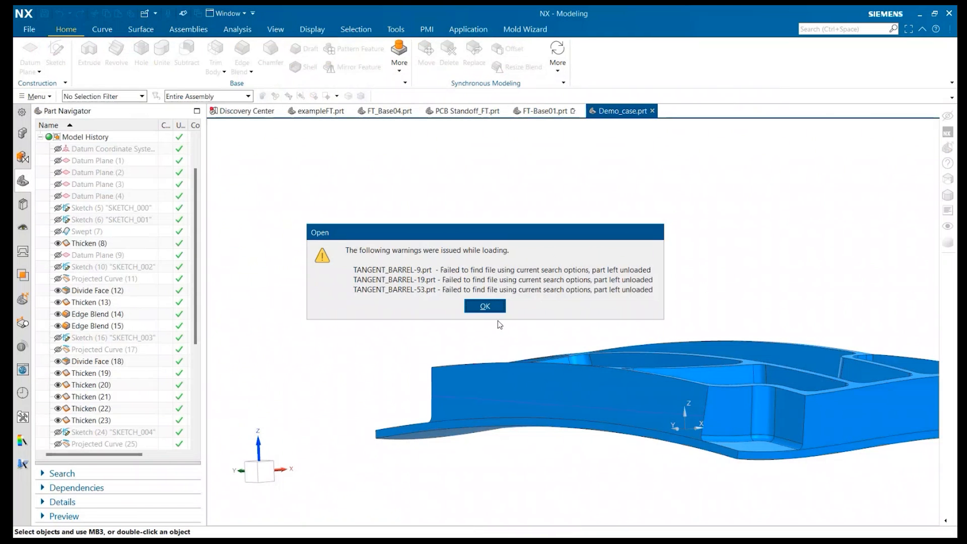
pyautogui.click(487, 305)
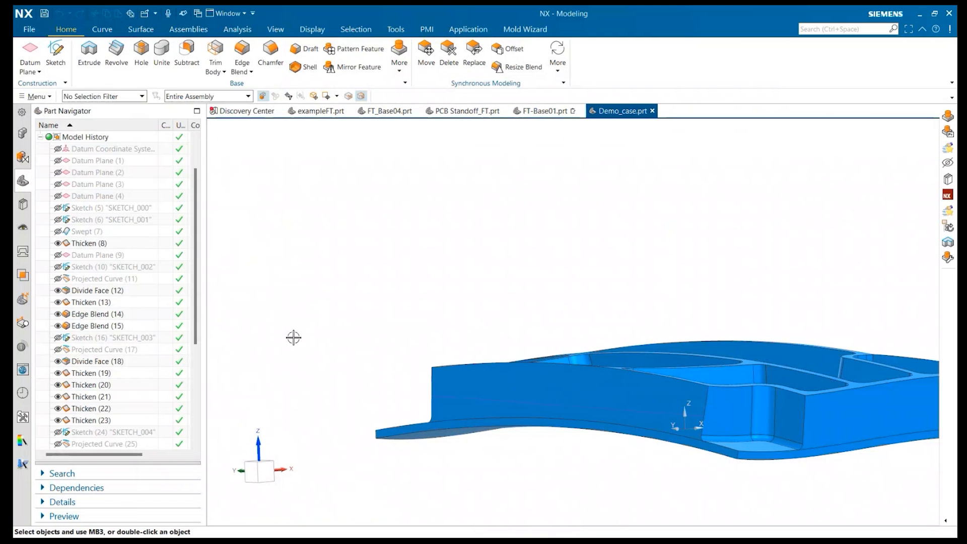
# Open the Bounding Box and Projections feature template from the reuse library and examine its model history and geometry
pyautogui.click(22, 209)
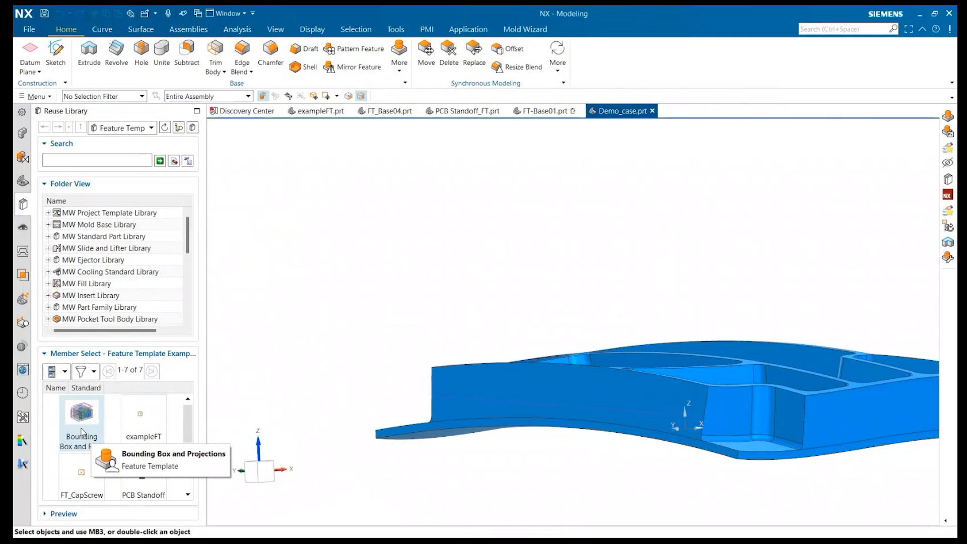
pyautogui.rightClick(81, 429)
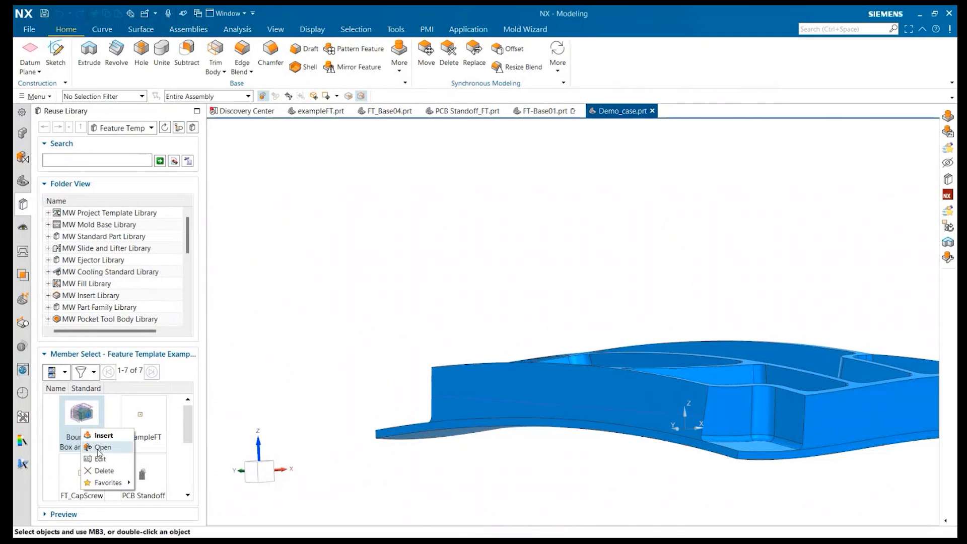
pyautogui.click(99, 449)
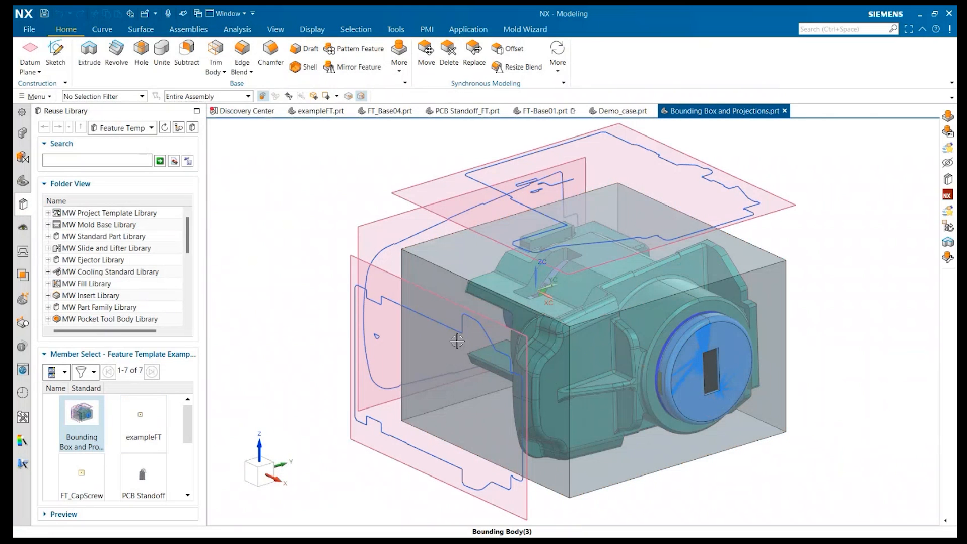
pyautogui.click(22, 180)
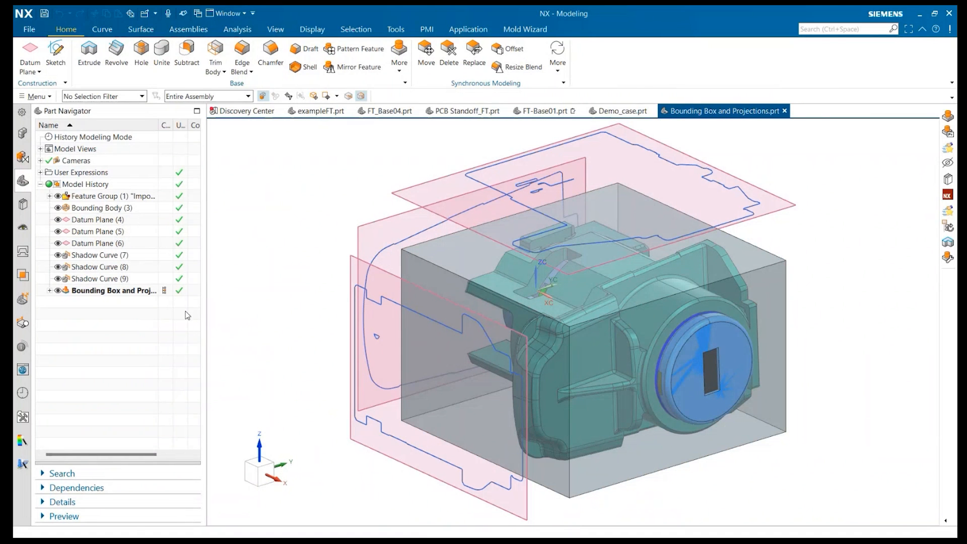
pyautogui.moveTo(518, 297); pyautogui.dragTo(456, 348, button='middle')
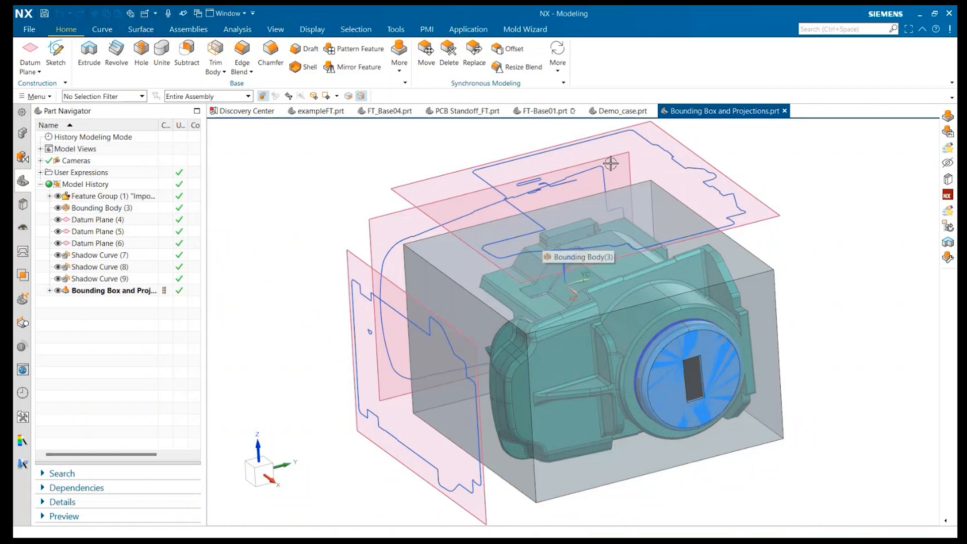
# Insert the Bounding Box and Projections template from the reuse library on Demo_case.prt's solid body, with a Project Planes Offset of 30 mm
pyautogui.click(622, 112)
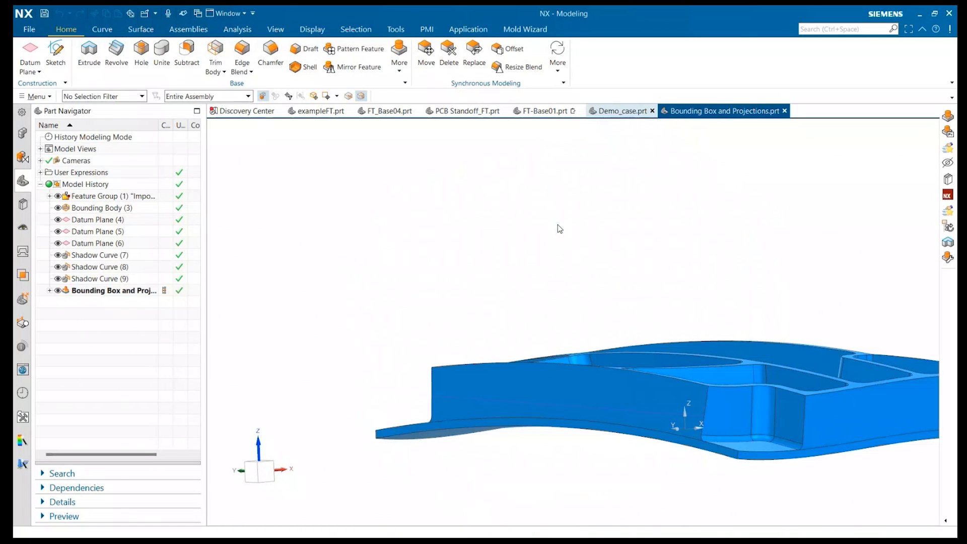
pyautogui.moveTo(757, 358); pyautogui.dragTo(736, 372, button='middle')
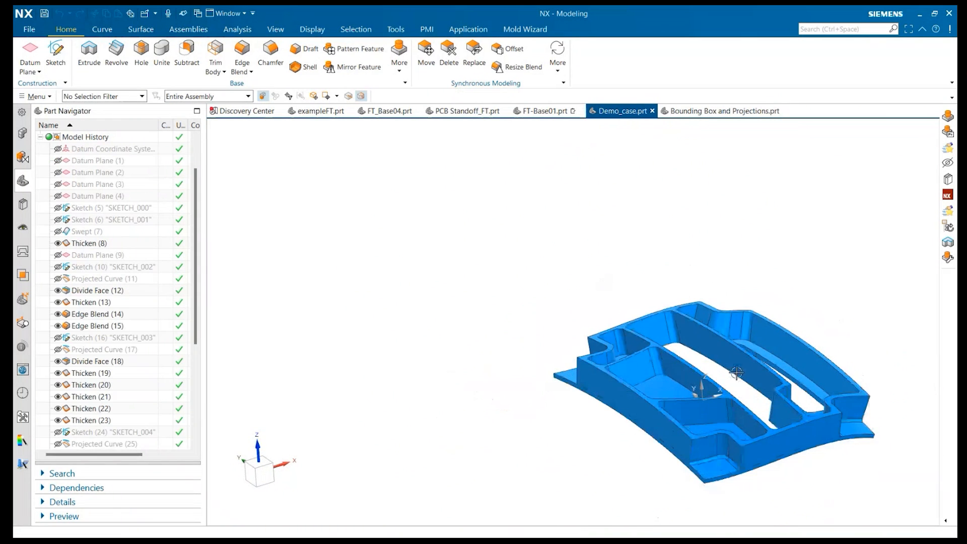
pyautogui.click(23, 205)
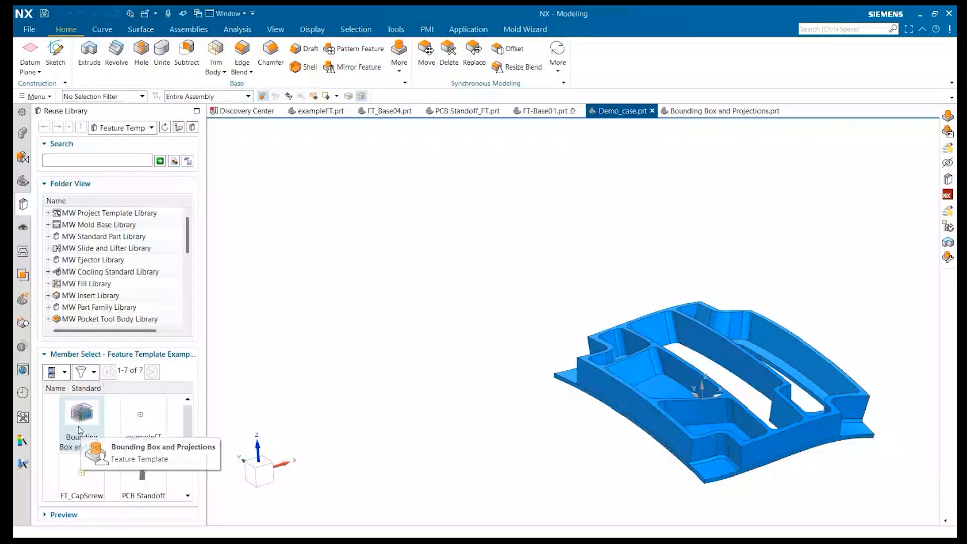
pyautogui.moveTo(77, 426); pyautogui.dragTo(293, 313)
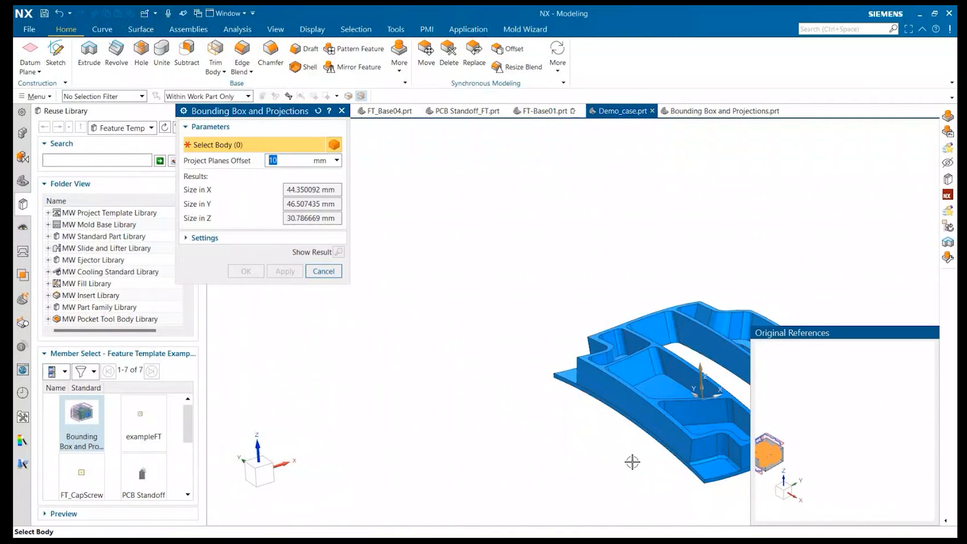
pyautogui.scroll(-4, 567, 391)
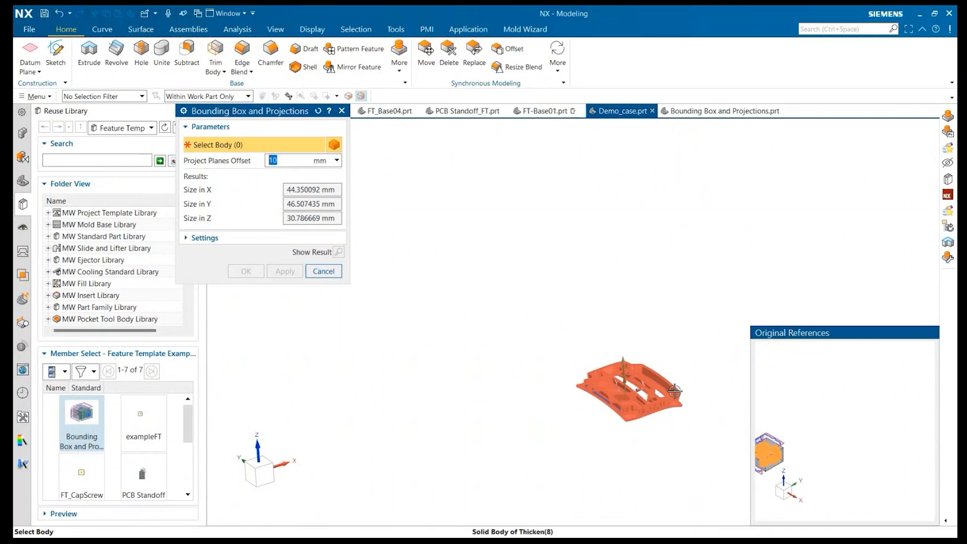
pyautogui.scroll(4, 687, 394)
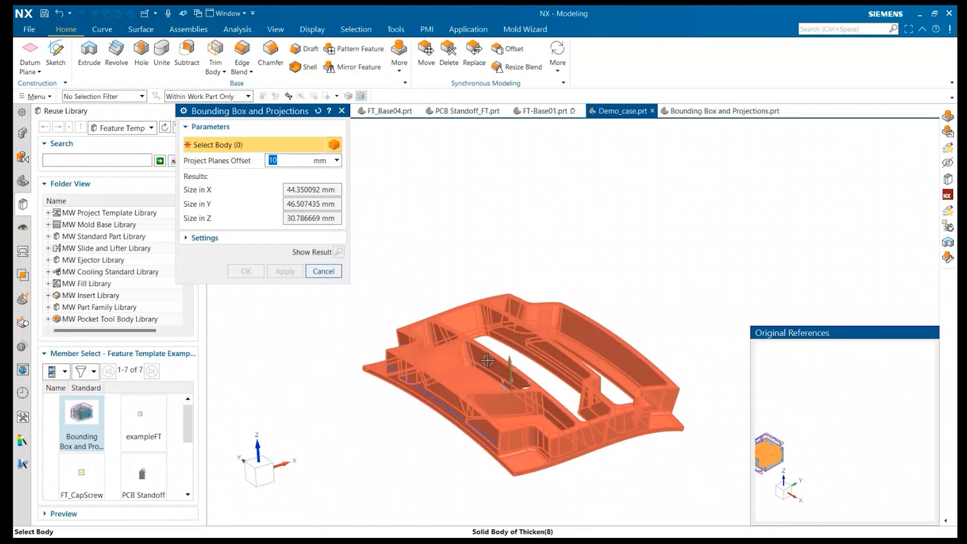
pyautogui.click(515, 363)
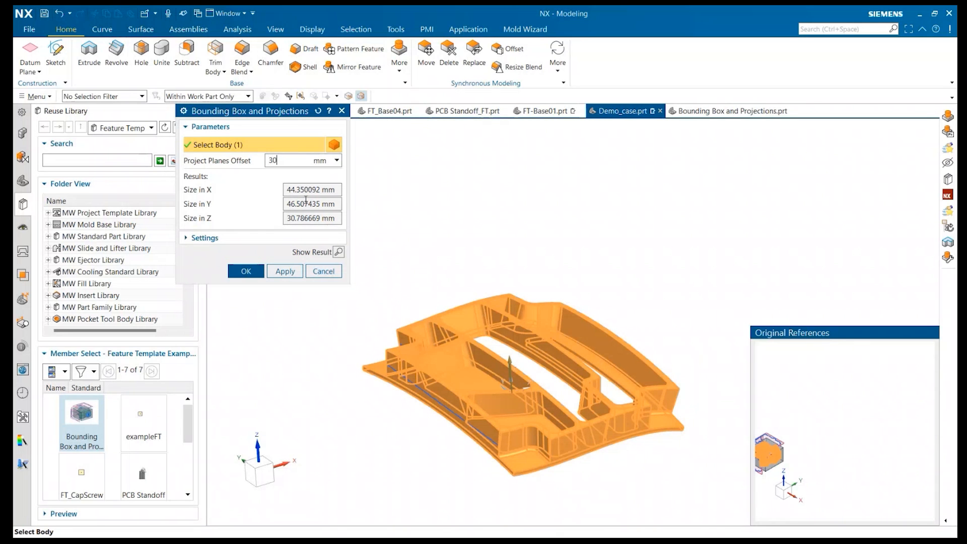
pyautogui.click(240, 273)
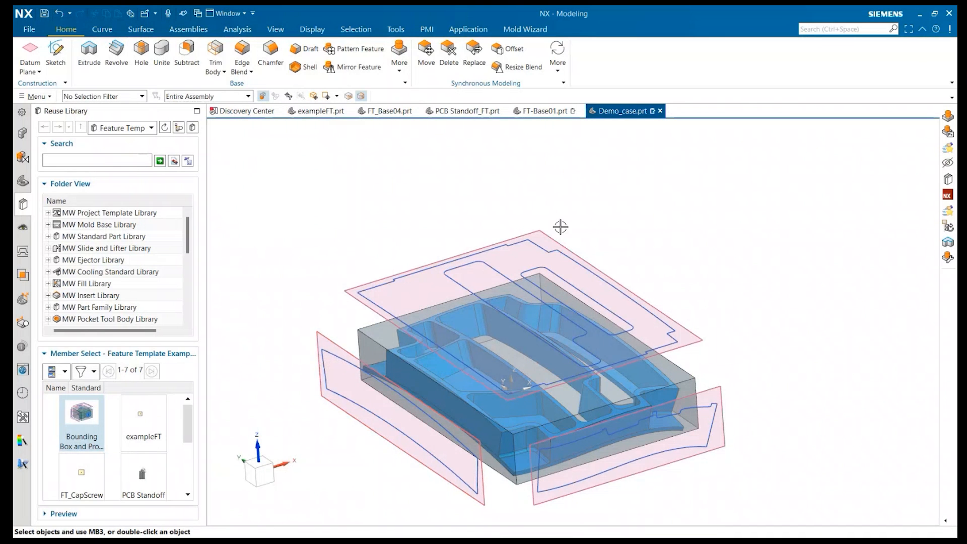
pyautogui.moveTo(561, 228); pyautogui.dragTo(479, 342, button='middle')
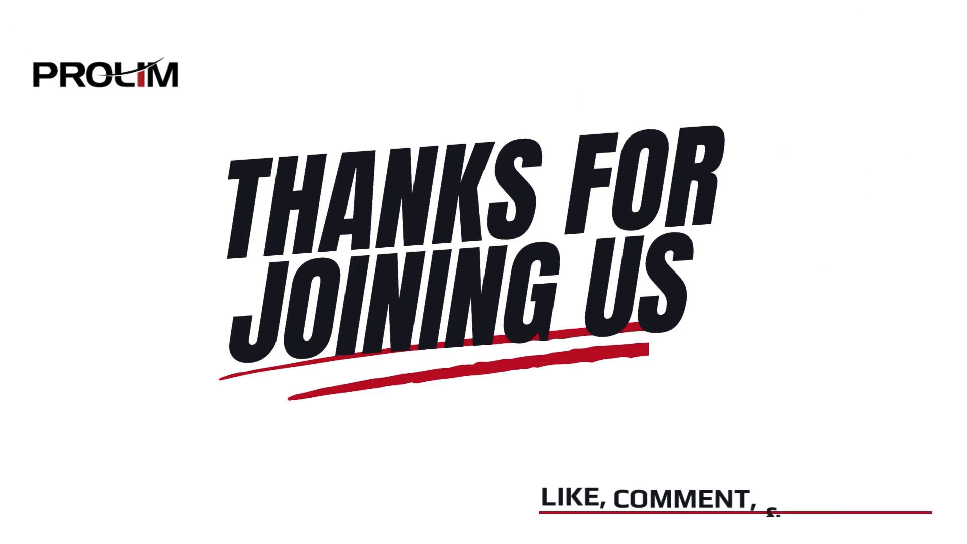